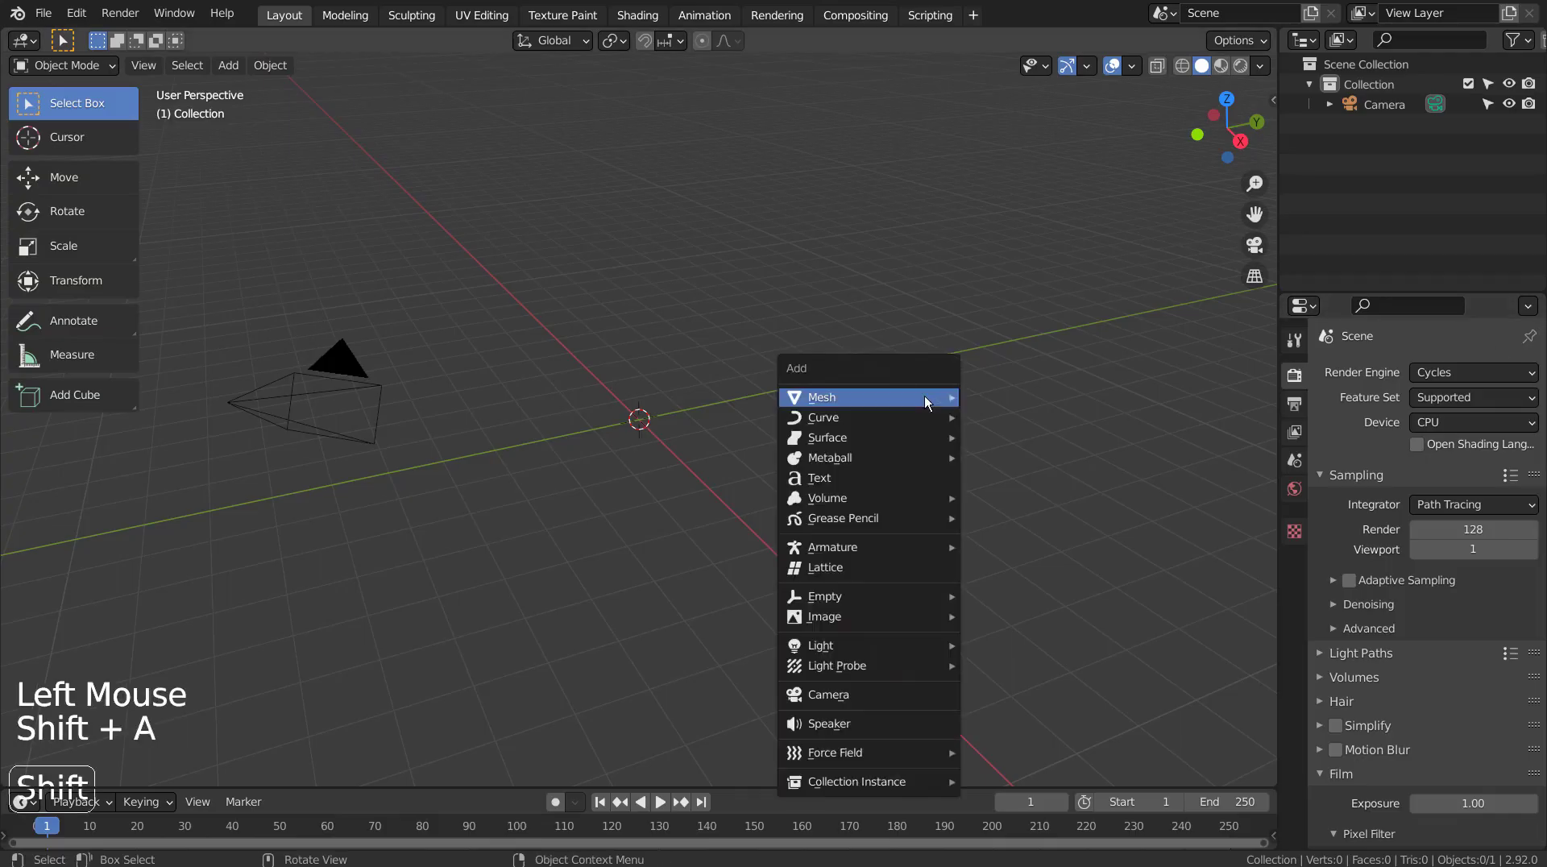
Step: Add a plane and subdivide its mesh with 25 cuts
{"action": "left_click", "coordinate": [1015, 398]}
{"action": "key", "text": "Tab"}
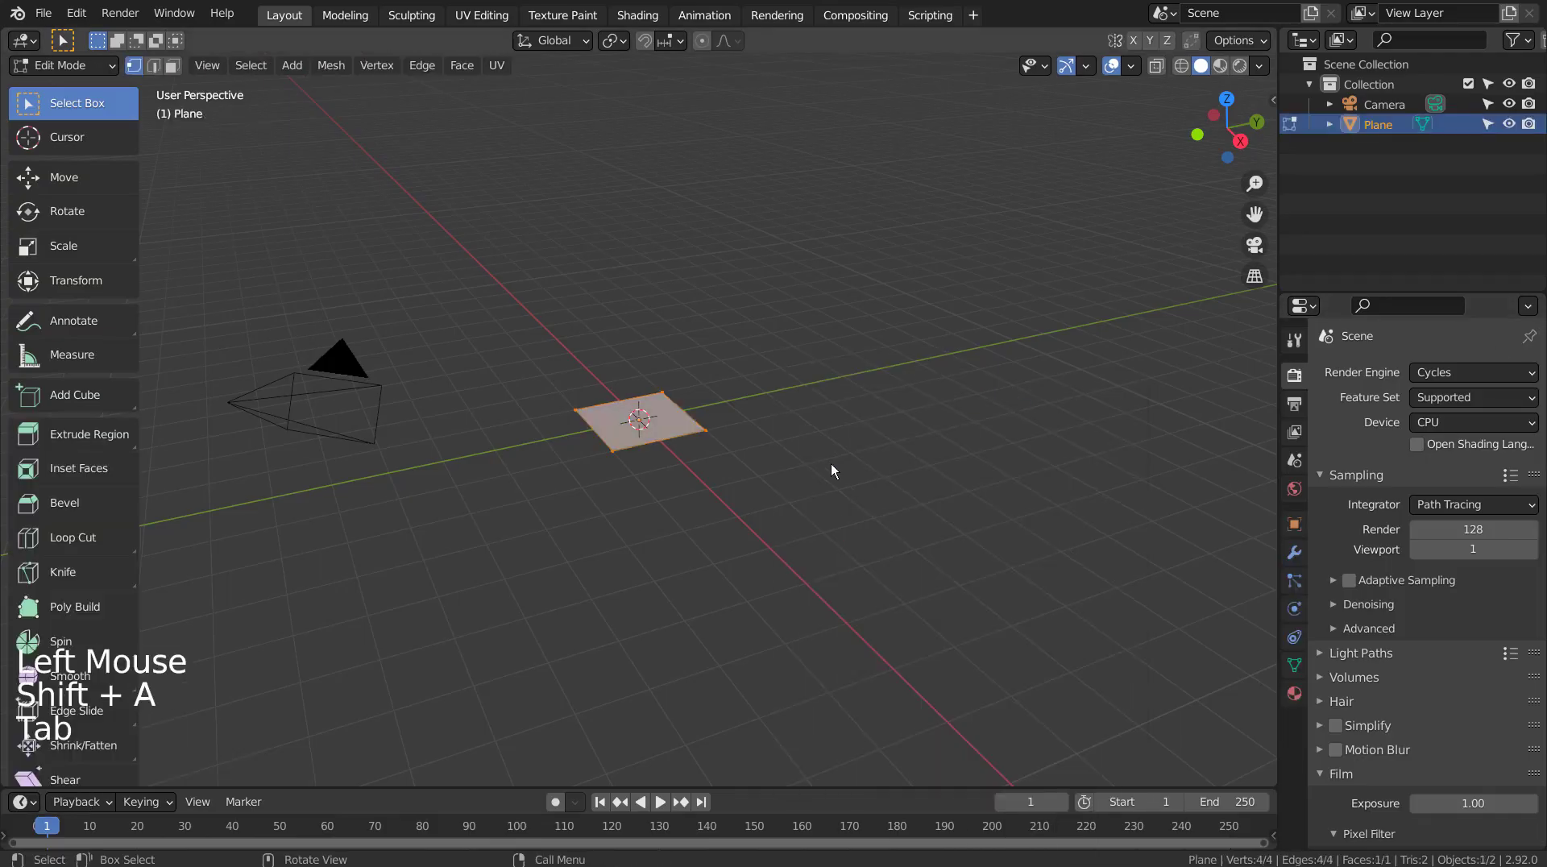
{"action": "right_click", "coordinate": [830, 463]}
{"action": "right_click", "coordinate": [830, 462]}
{"action": "key", "text": "Escape"}
{"action": "left_click", "coordinate": [720, 419]}
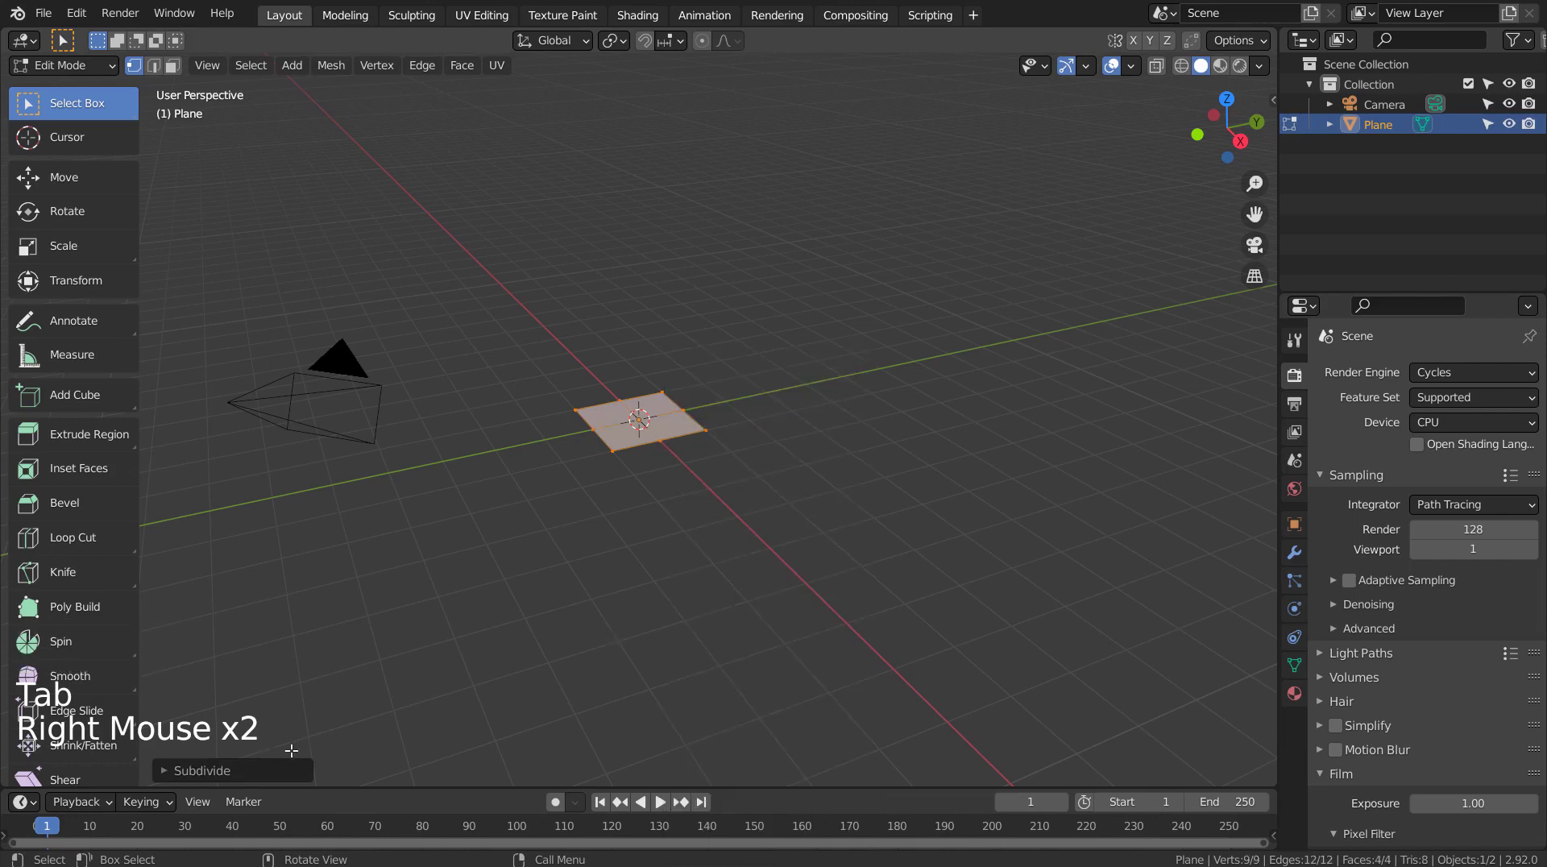
{"action": "left_click", "coordinate": [235, 775]}
{"action": "double_click", "coordinate": [343, 636]}
{"action": "type", "text": "25"}
{"action": "key", "text": "Return"}
Step: View the dense grid from the top, zoomed in, and go back into Edit Mode
{"action": "key", "text": "Tab"}
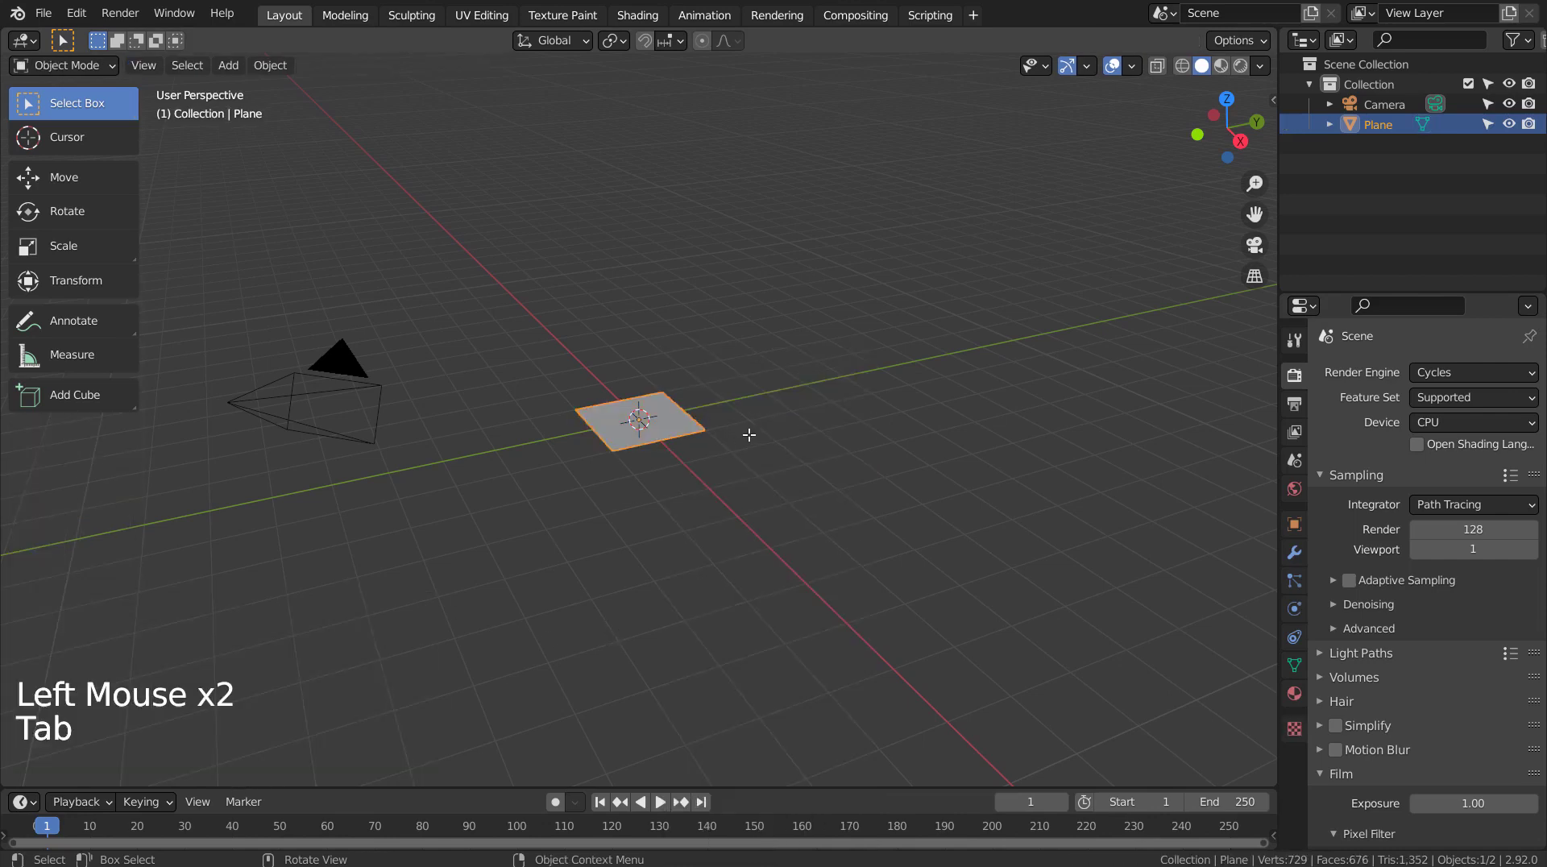
{"action": "key", "text": "KP_1"}
{"action": "key", "text": "KP_7"}
{"action": "scroll", "coordinate": [749, 439], "scroll_direction": "up", "scroll_amount": 7}
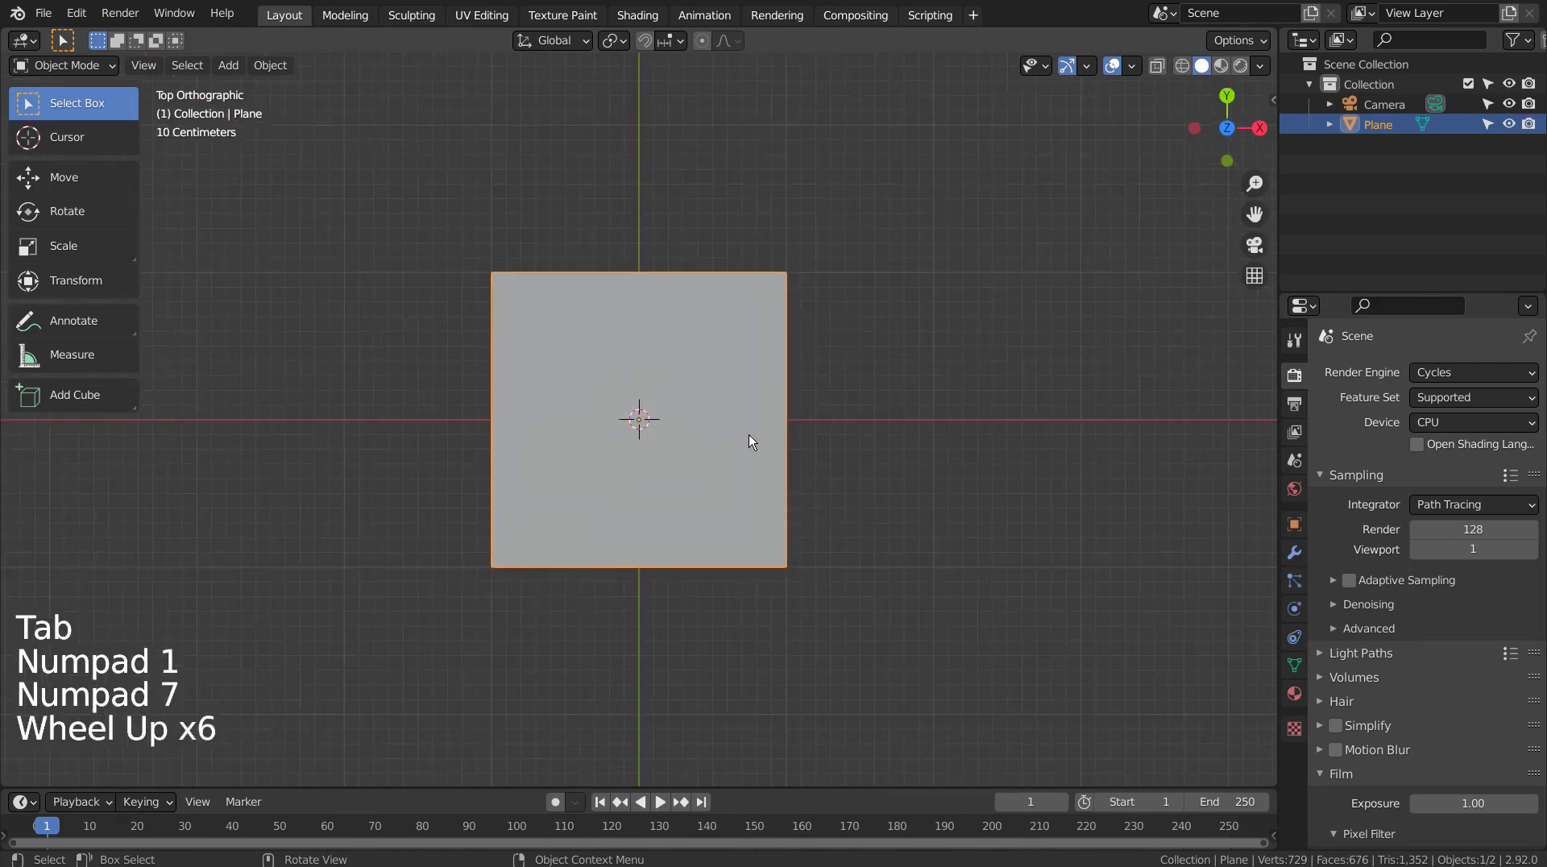
{"action": "key", "text": "Tab"}
{"action": "scroll", "coordinate": [748, 433], "scroll_direction": "up", "scroll_amount": 2}
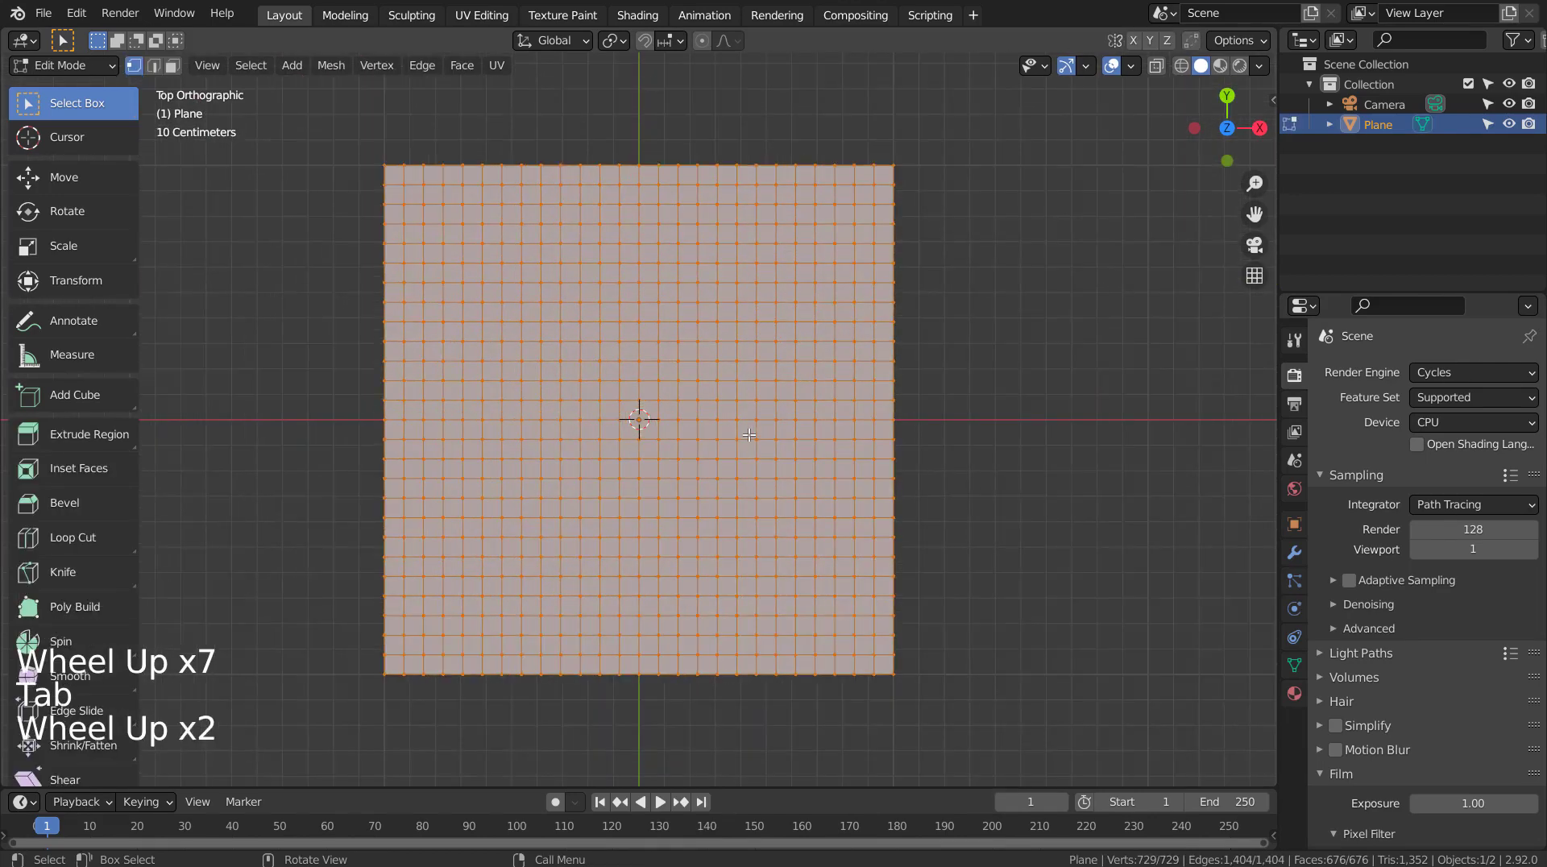
Step: Poke every face of the grid into triangles around a new centre vertex
{"action": "key", "text": "3"}
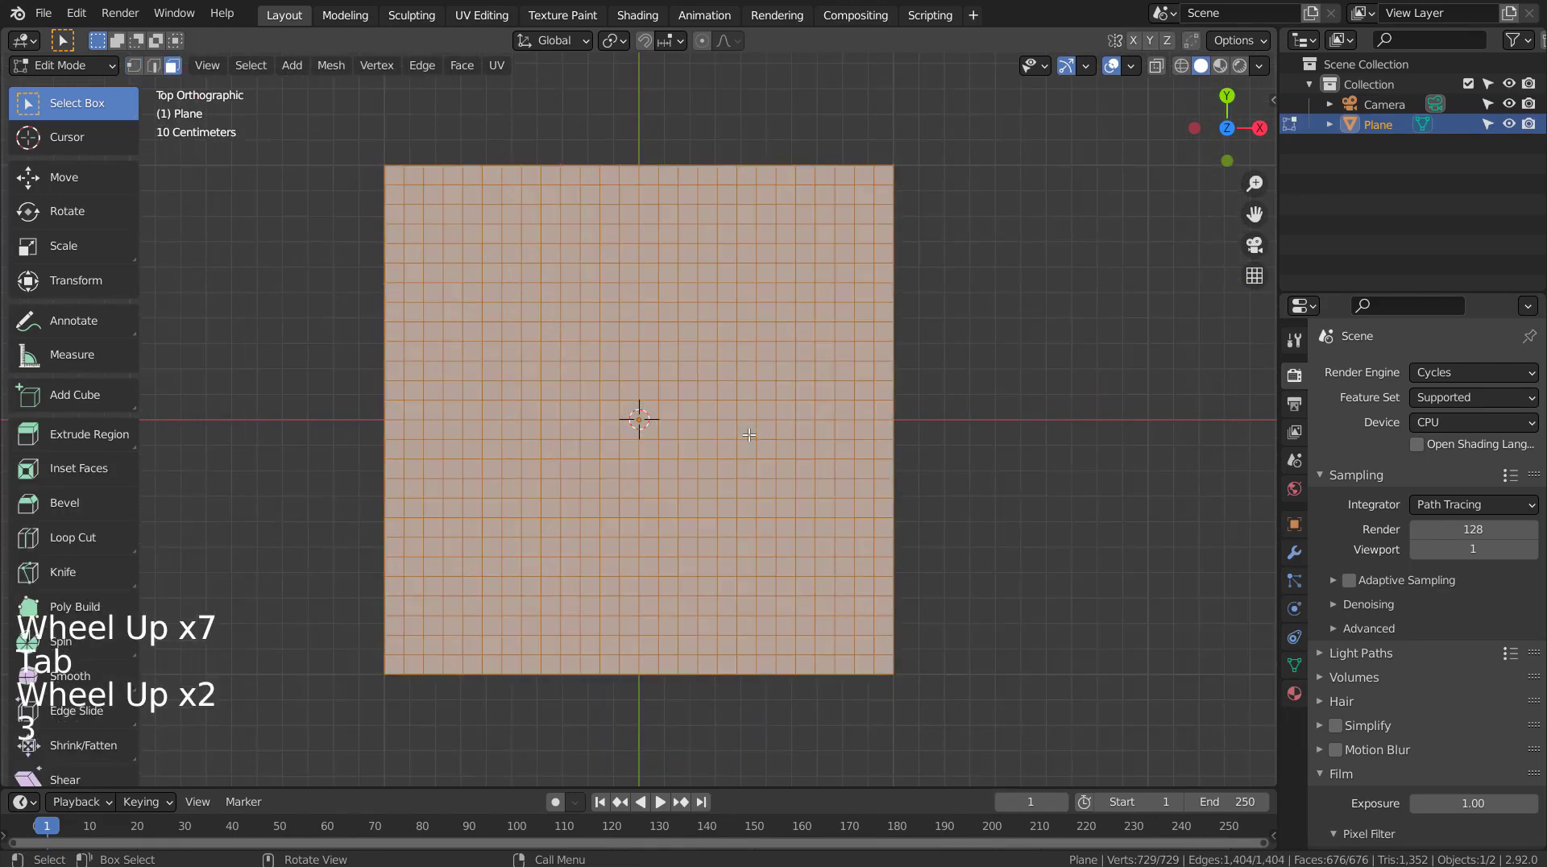
{"action": "left_click", "coordinate": [452, 70]}
{"action": "left_click", "coordinate": [488, 177]}
Step: Select one centre vertex and every vertex with the same number of connecting edges
{"action": "key", "text": "1"}
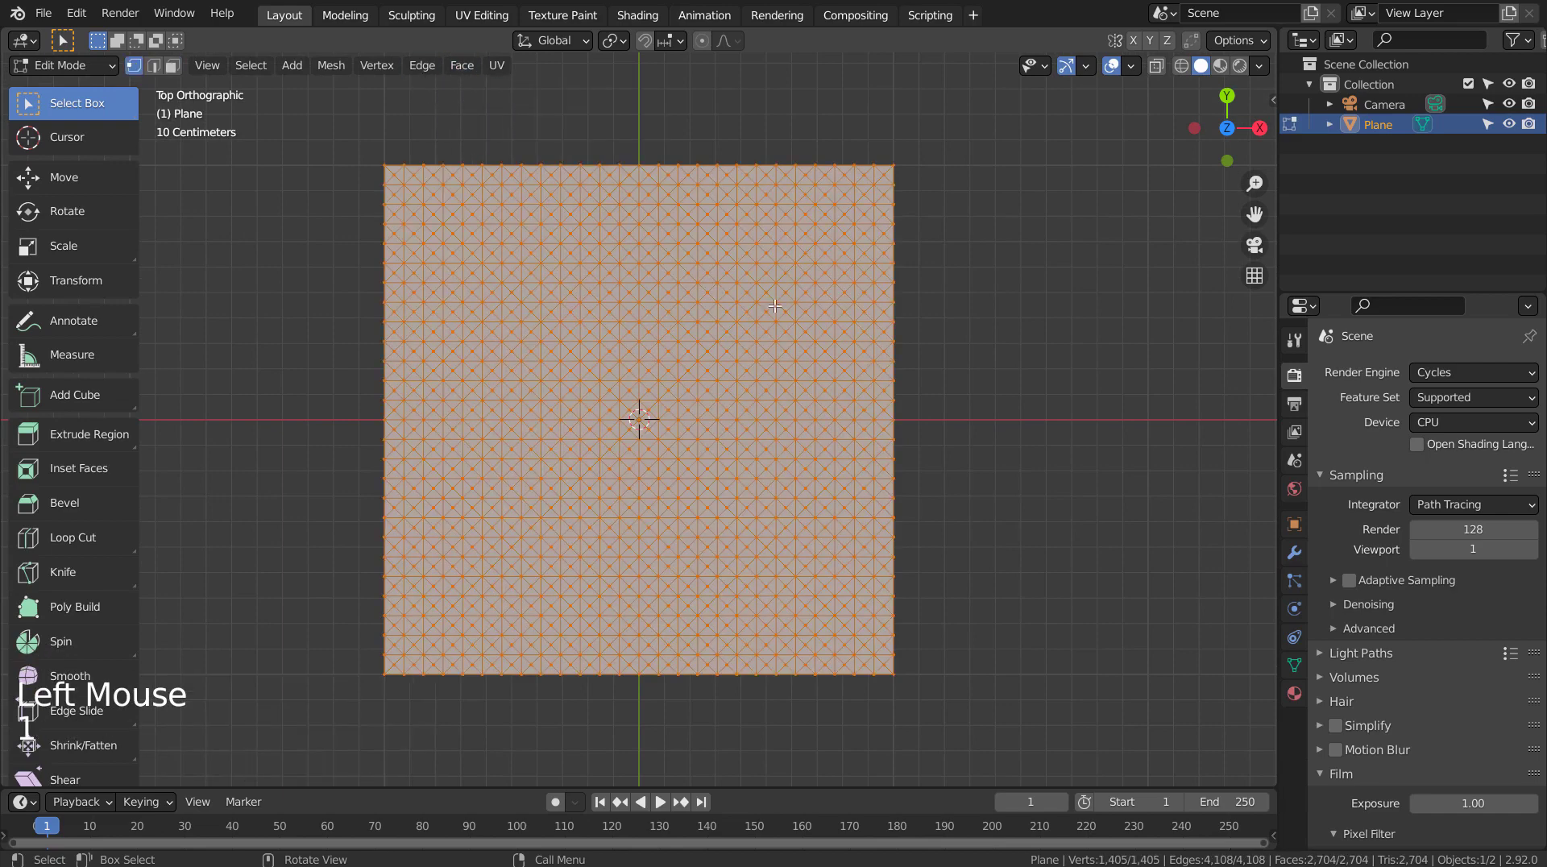
{"action": "left_click", "coordinate": [413, 191]}
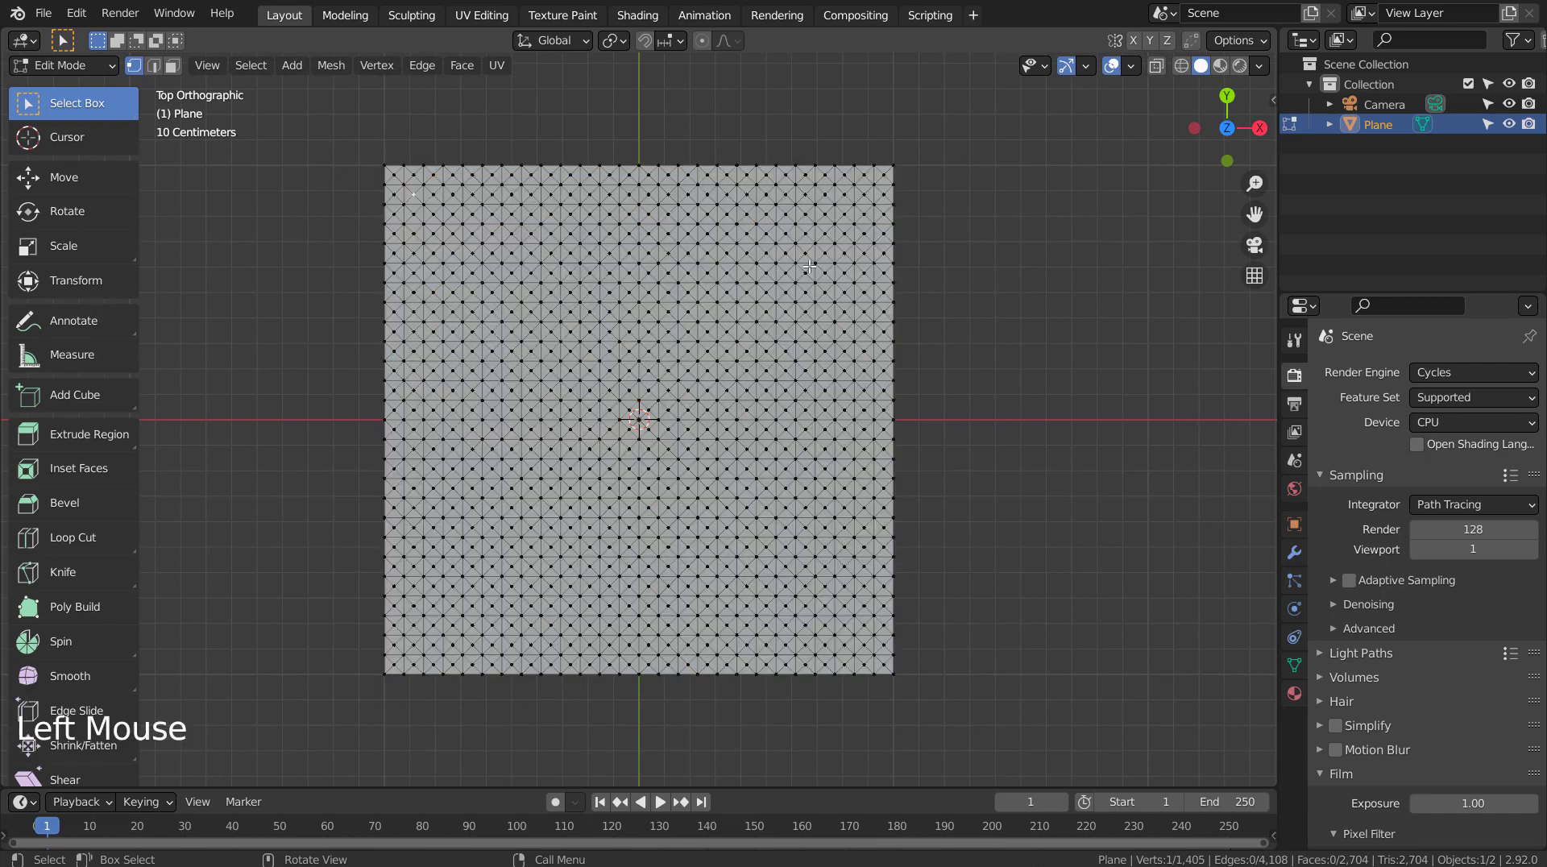
{"action": "left_click", "coordinate": [249, 65]}
{"action": "mouse_move", "coordinate": [362, 280]}
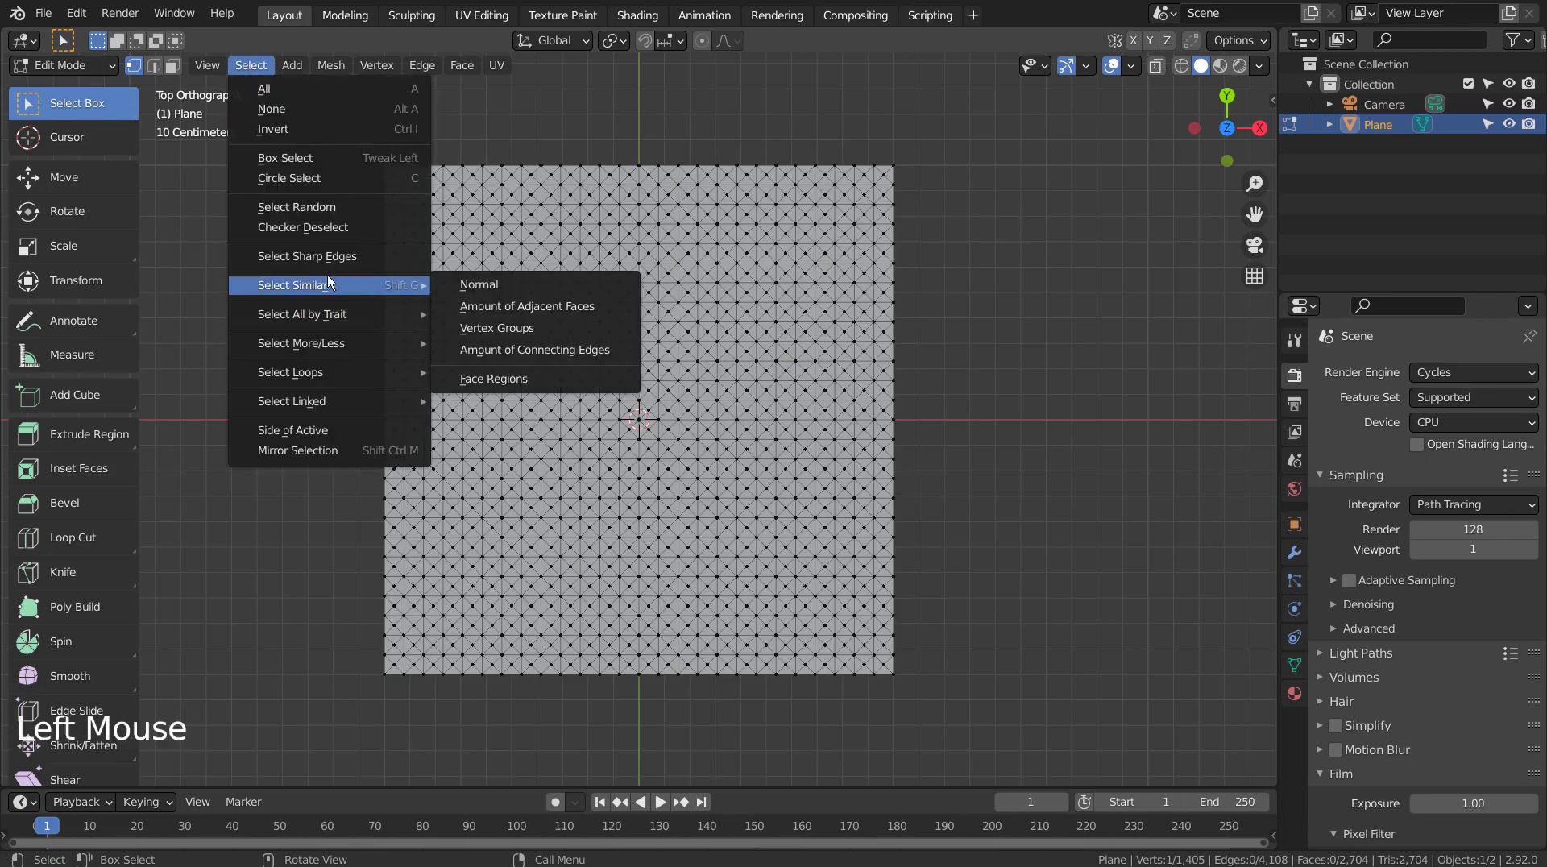
{"action": "left_click", "coordinate": [630, 351]}
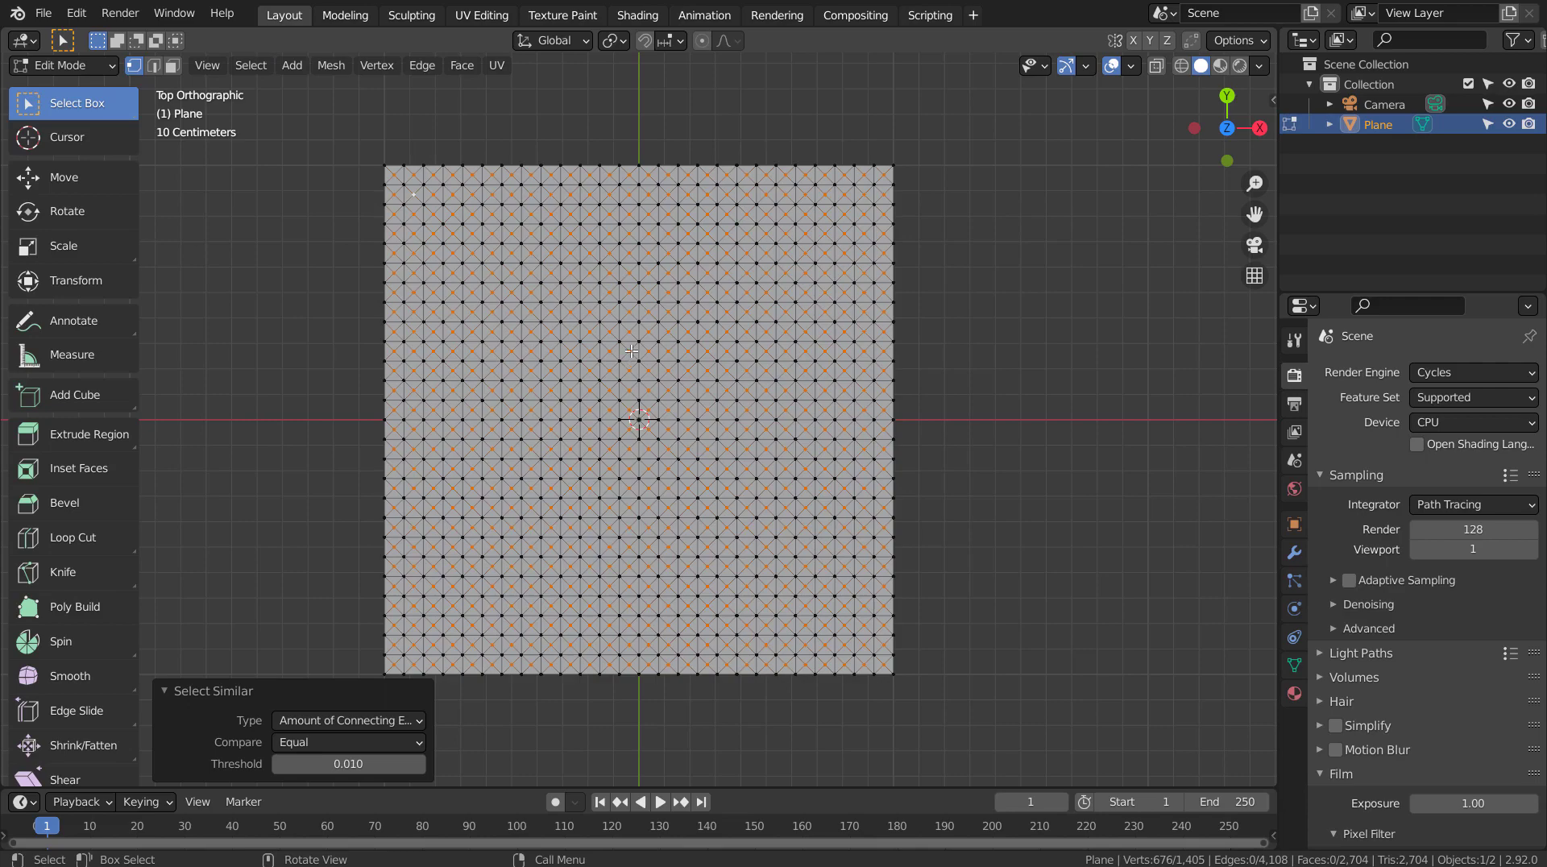
Step: Raise the selected centre vertices 1.3717 m along local Z into spikes, then view from above
{"action": "middle_click_drag", "start_coordinate": [994, 594], "coordinate": [1004, 441]}
{"action": "key", "text": "g"}
{"action": "key", "text": "z"}
{"action": "key", "text": "z"}
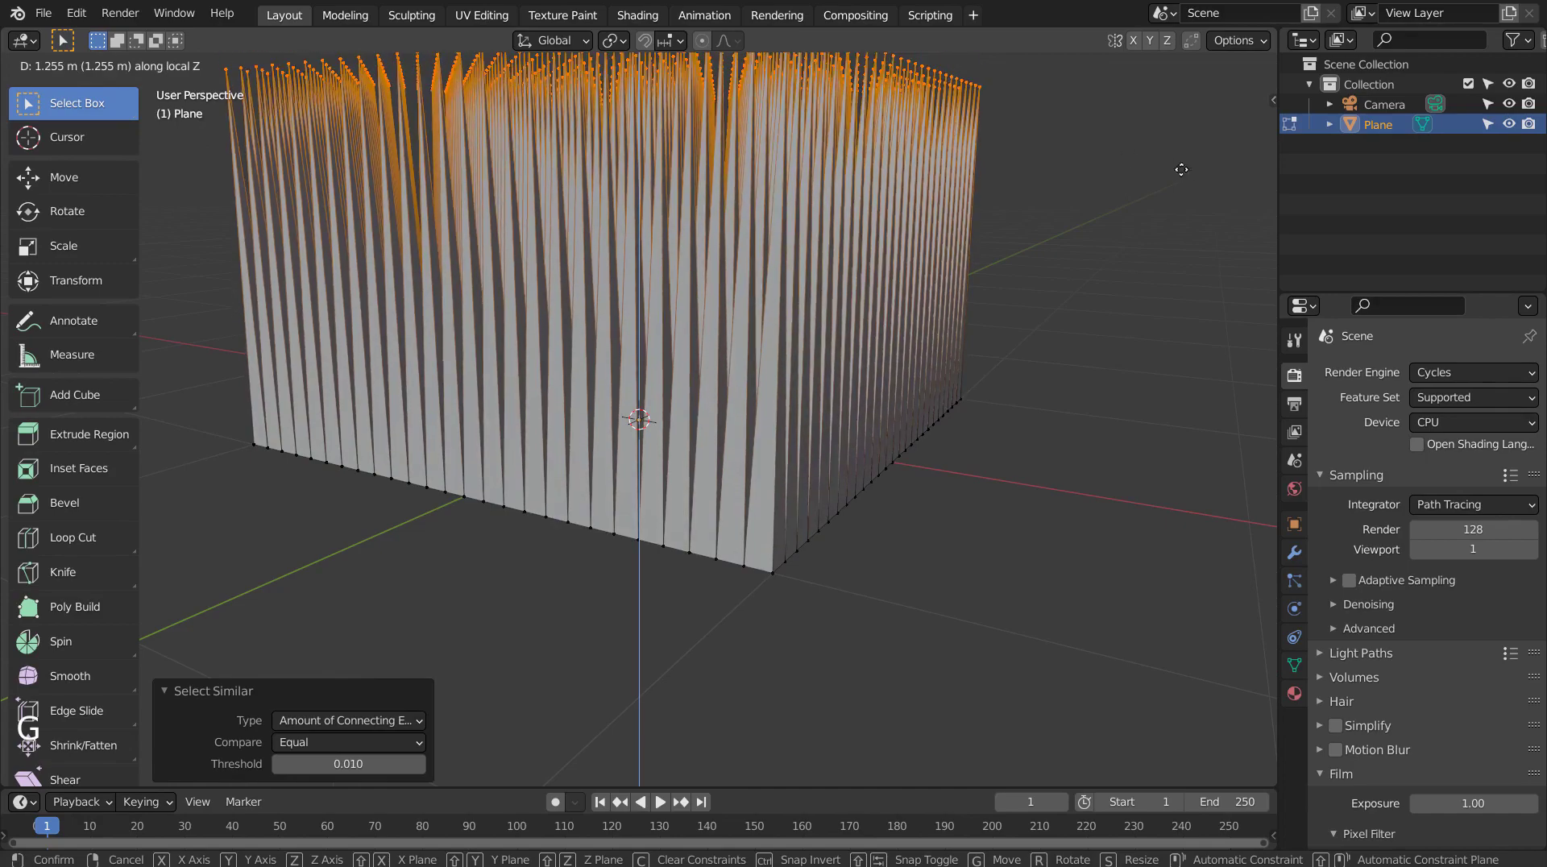
{"action": "left_click", "coordinate": [1128, 136]}
{"action": "middle_click_drag", "start_coordinate": [1074, 249], "coordinate": [1214, 348]}
{"action": "key", "text": "KP_7"}
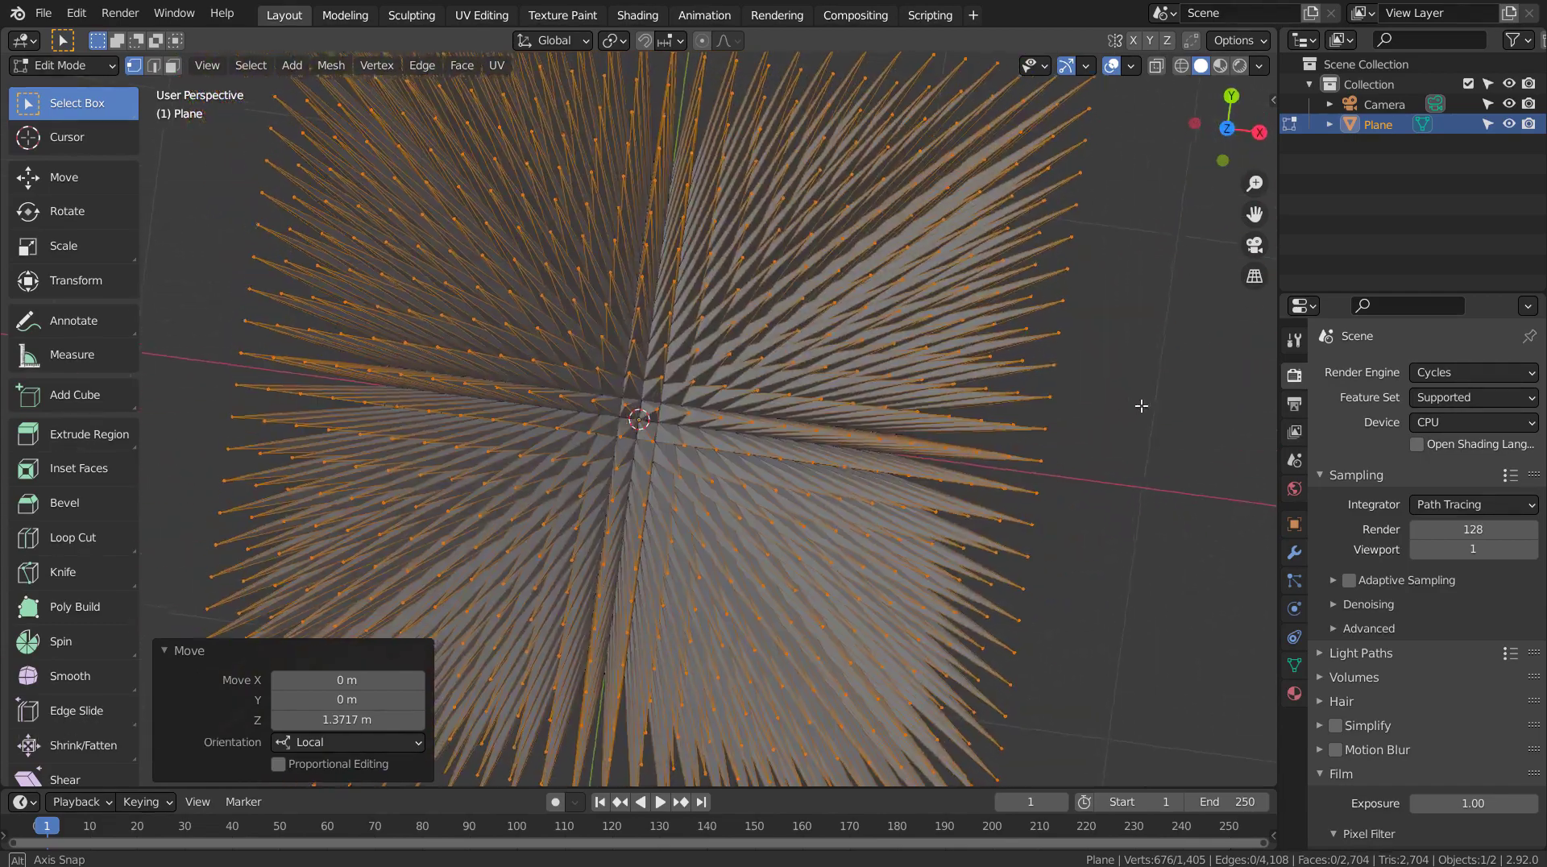
{"action": "key", "text": "KP_1"}
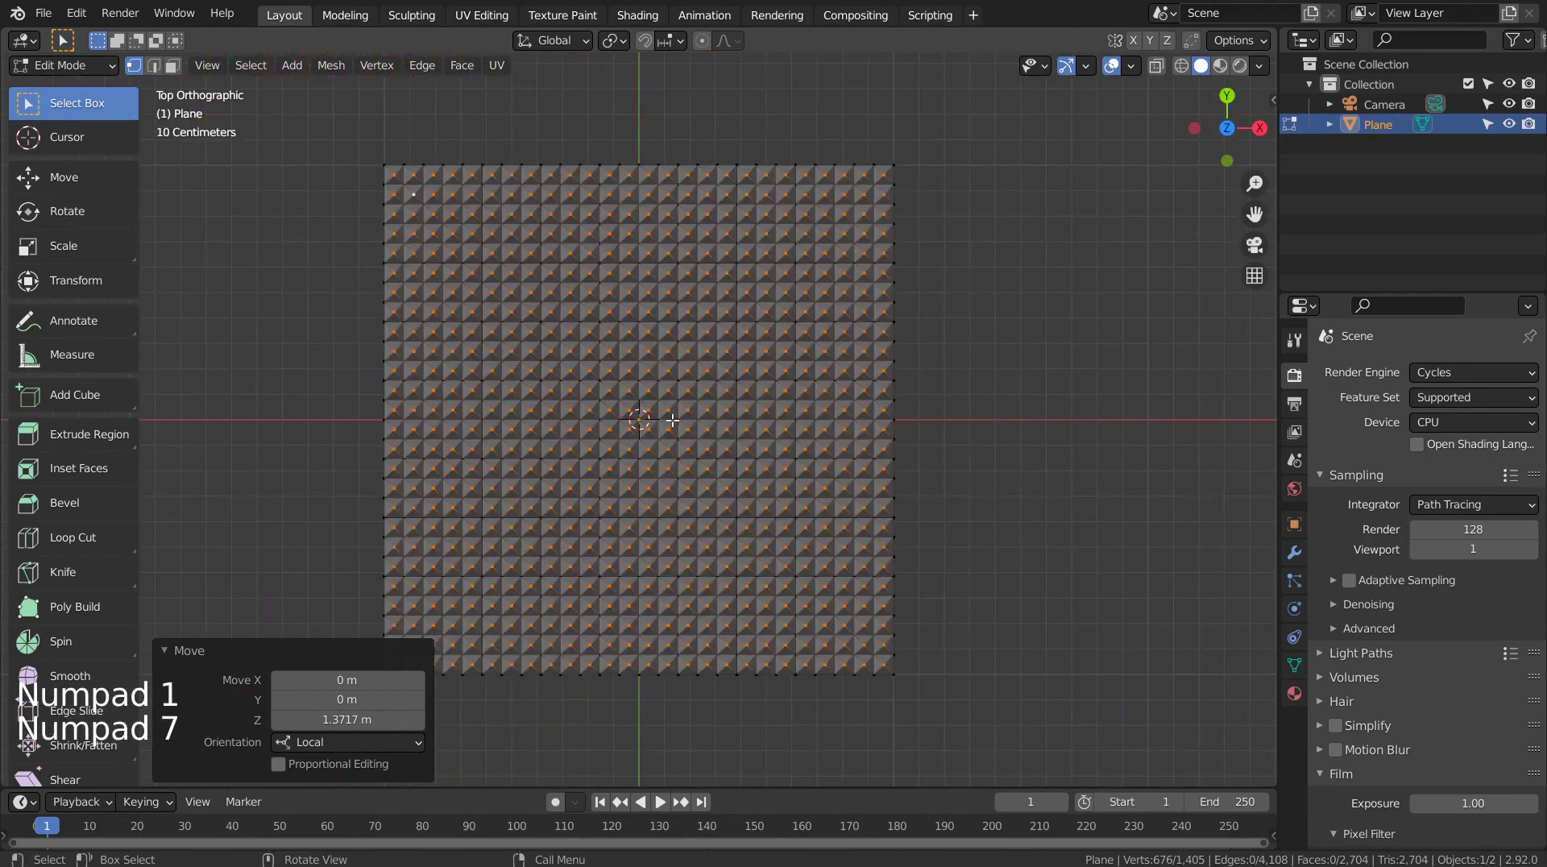
Step: Select four vertices at the centre of the spike grid
{"action": "left_click", "coordinate": [638, 418]}
{"action": "left_click", "coordinate": [636, 421], "text": "shift"}
{"action": "left_click", "coordinate": [633, 428], "text": "shift"}
{"action": "left_click", "coordinate": [648, 430], "text": "shift"}
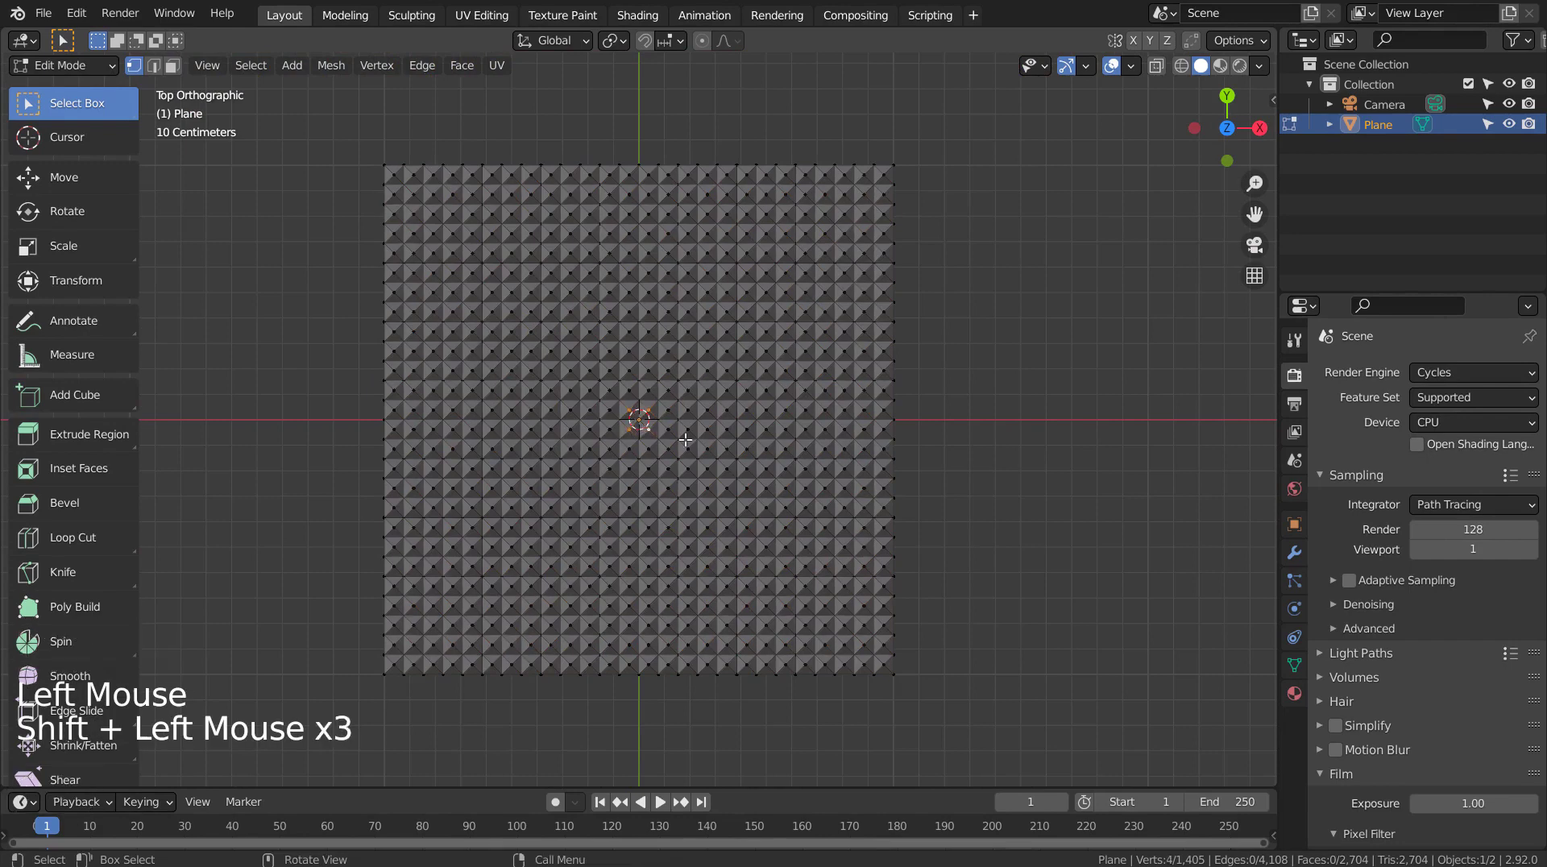
Step: Swirl the spikes with a proportional rotation of falloff size 1.95
{"action": "left_click", "coordinate": [700, 42]}
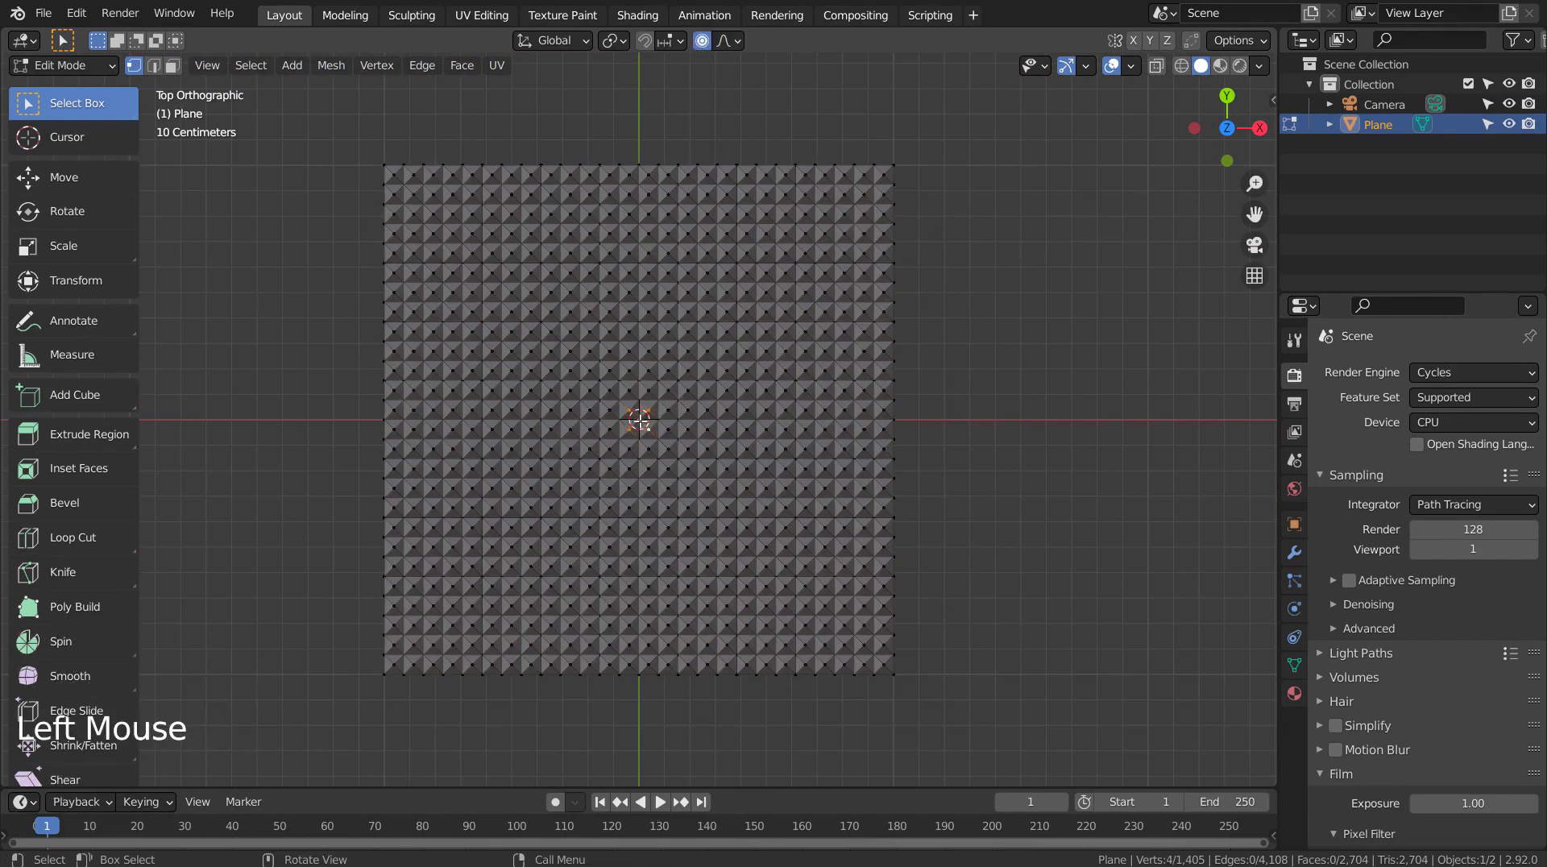
{"action": "key", "text": "r"}
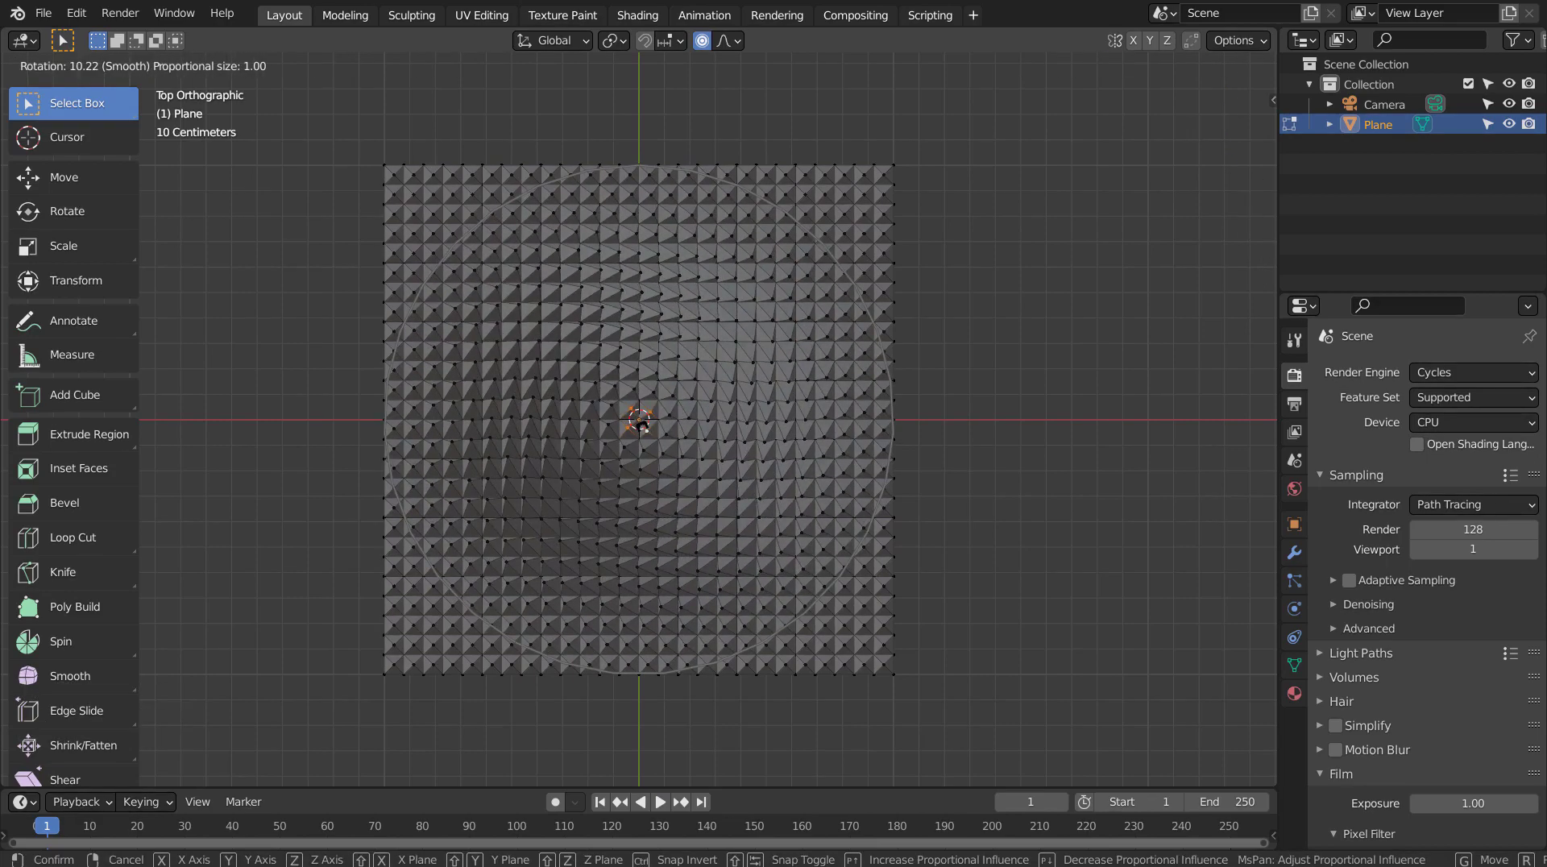
{"action": "scroll", "coordinate": [642, 422], "scroll_direction": "down", "scroll_amount": 3}
{"action": "scroll", "coordinate": [643, 422], "scroll_direction": "down", "scroll_amount": 4}
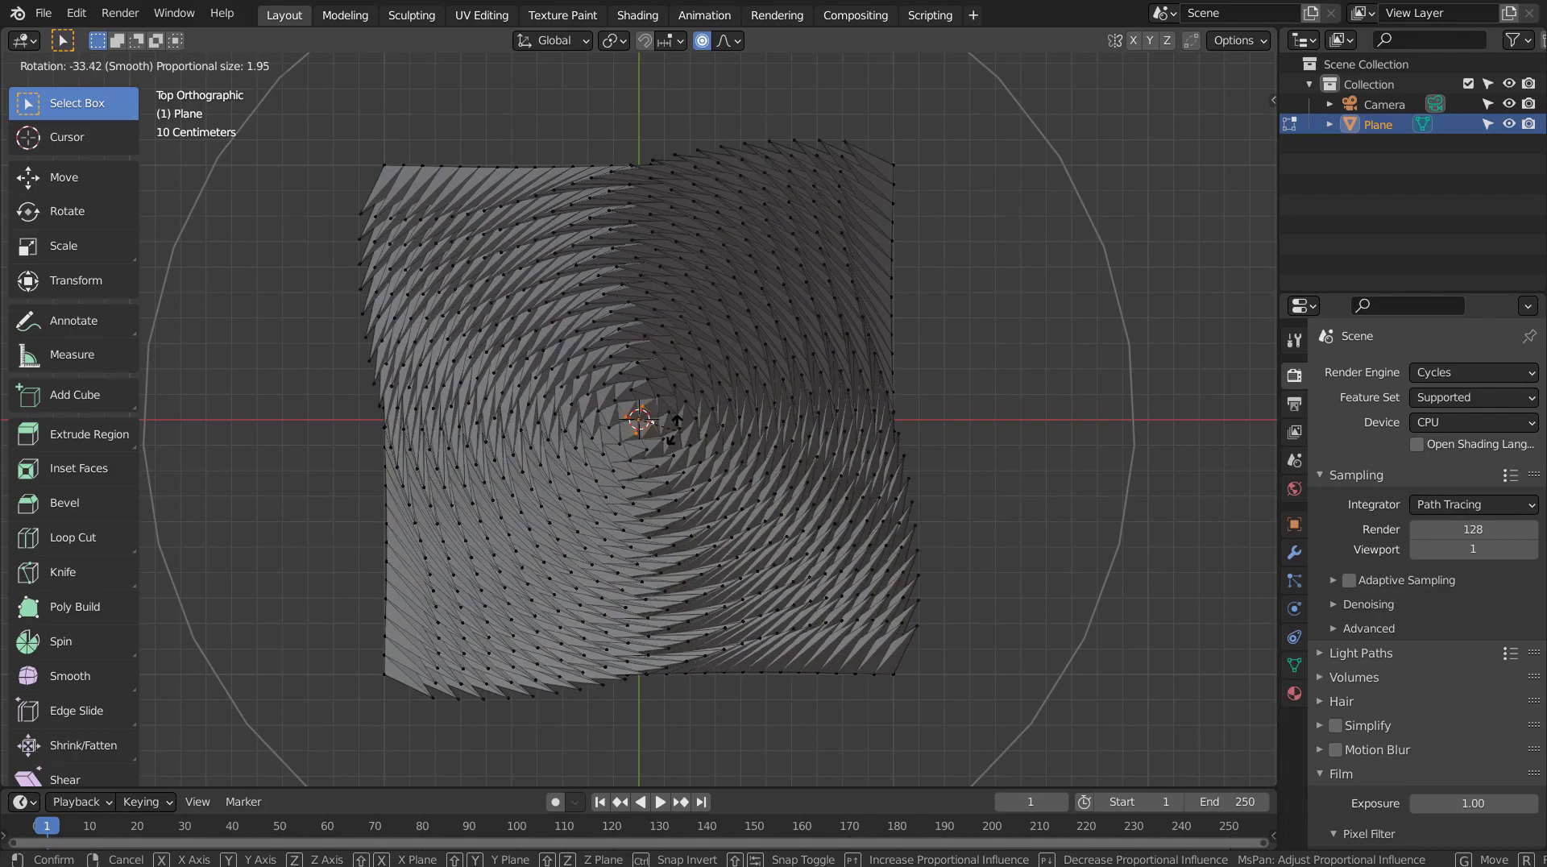
{"action": "left_click", "coordinate": [671, 432]}
Step: Return to Object Mode and inspect the swirled strands in perspective
{"action": "key", "text": "Tab"}
{"action": "middle_click_drag", "start_coordinate": [671, 432], "coordinate": [643, 445]}
{"action": "scroll", "coordinate": [664, 352], "scroll_direction": "down", "scroll_amount": 2}
{"action": "scroll", "coordinate": [655, 433], "scroll_direction": "up", "scroll_amount": 3}
{"action": "scroll", "coordinate": [642, 438], "scroll_direction": "up", "scroll_amount": 3}
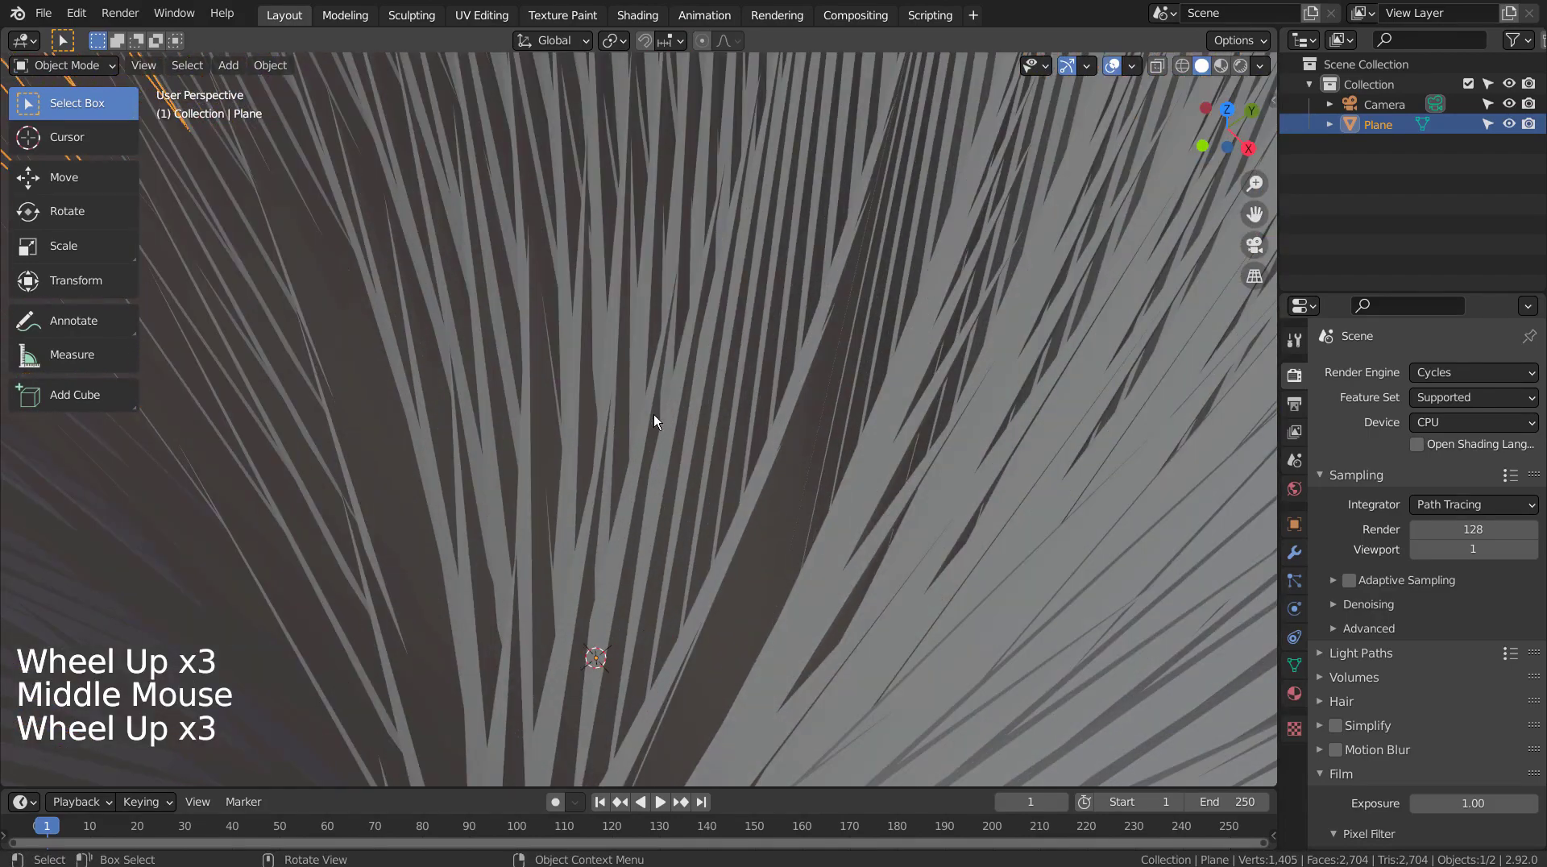
{"action": "scroll", "coordinate": [655, 414], "scroll_direction": "down", "scroll_amount": 3}
{"action": "middle_click_drag", "start_coordinate": [664, 409], "coordinate": [680, 448], "text": "shift"}
Step: Align the camera to the current view, select the plane and give it new Material.001
{"action": "key", "text": "ctrl+alt+KP_0"}
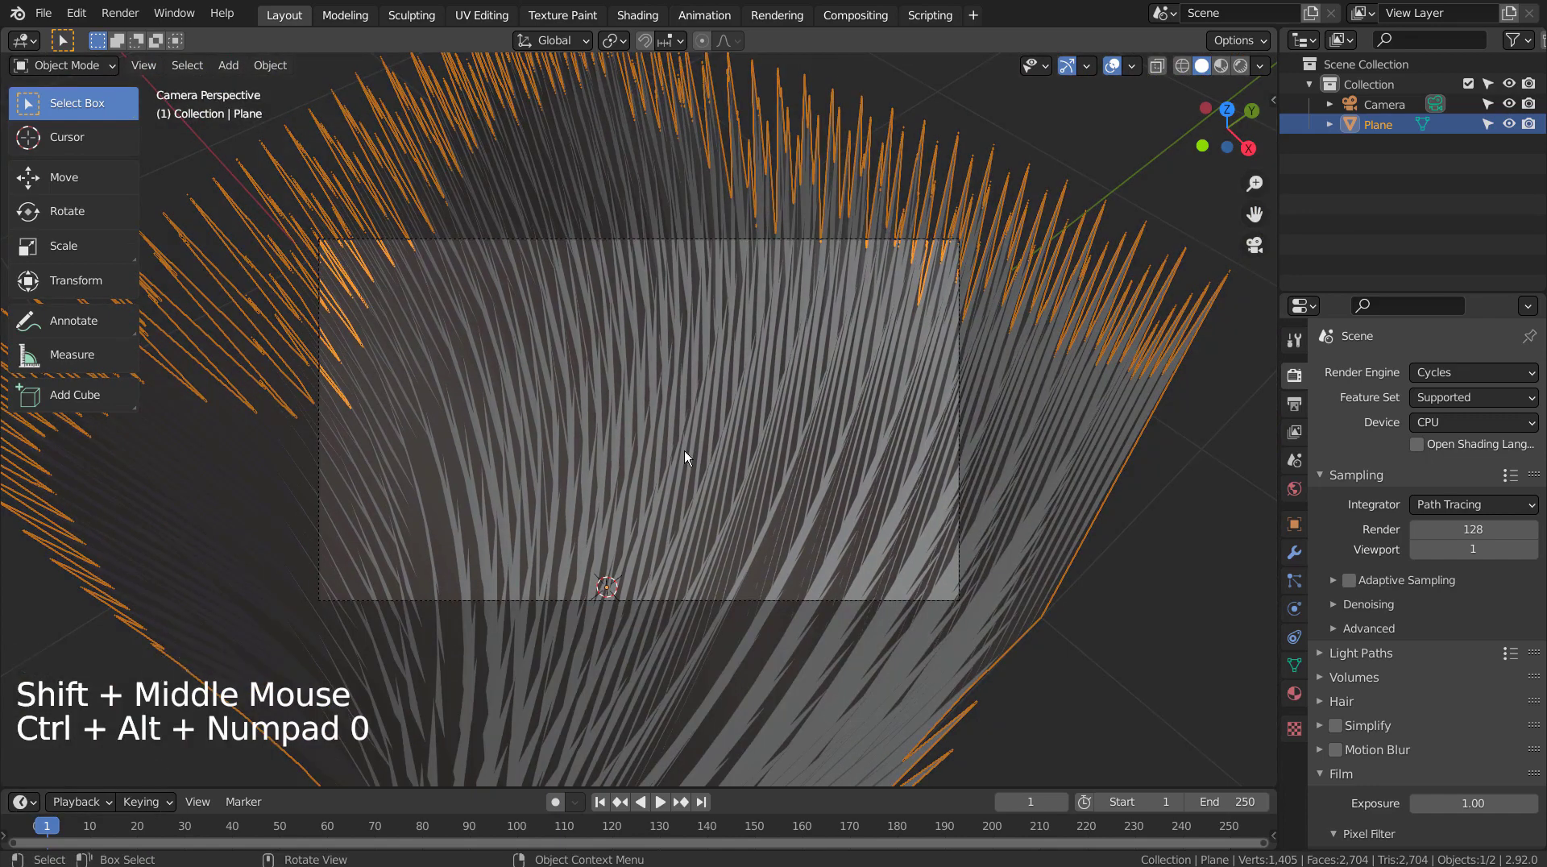
{"action": "left_click", "coordinate": [1123, 588]}
{"action": "left_click", "coordinate": [1160, 532]}
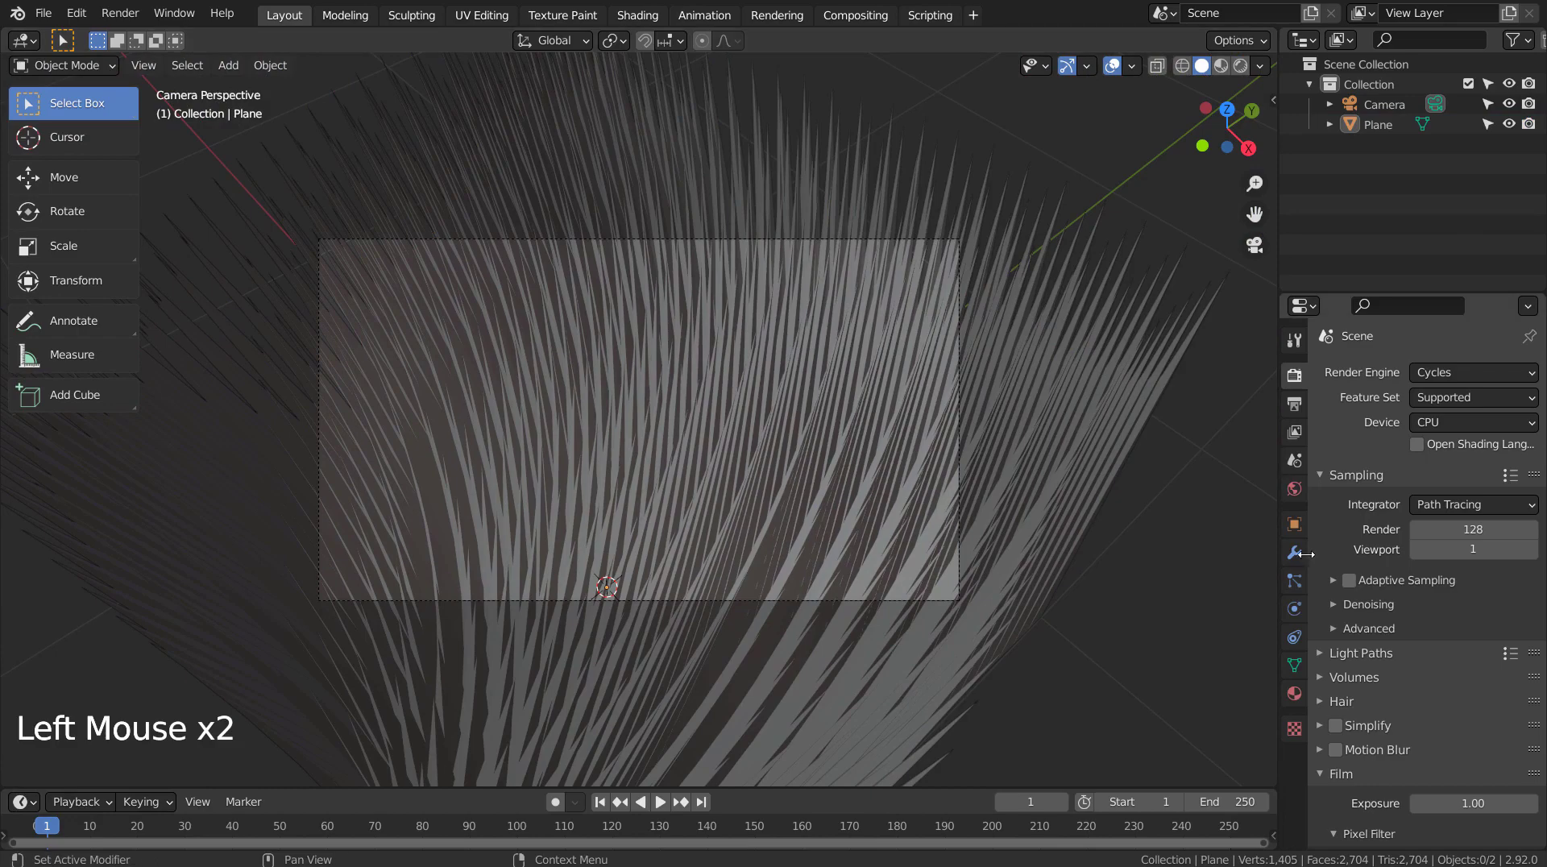
{"action": "left_click", "coordinate": [1114, 480]}
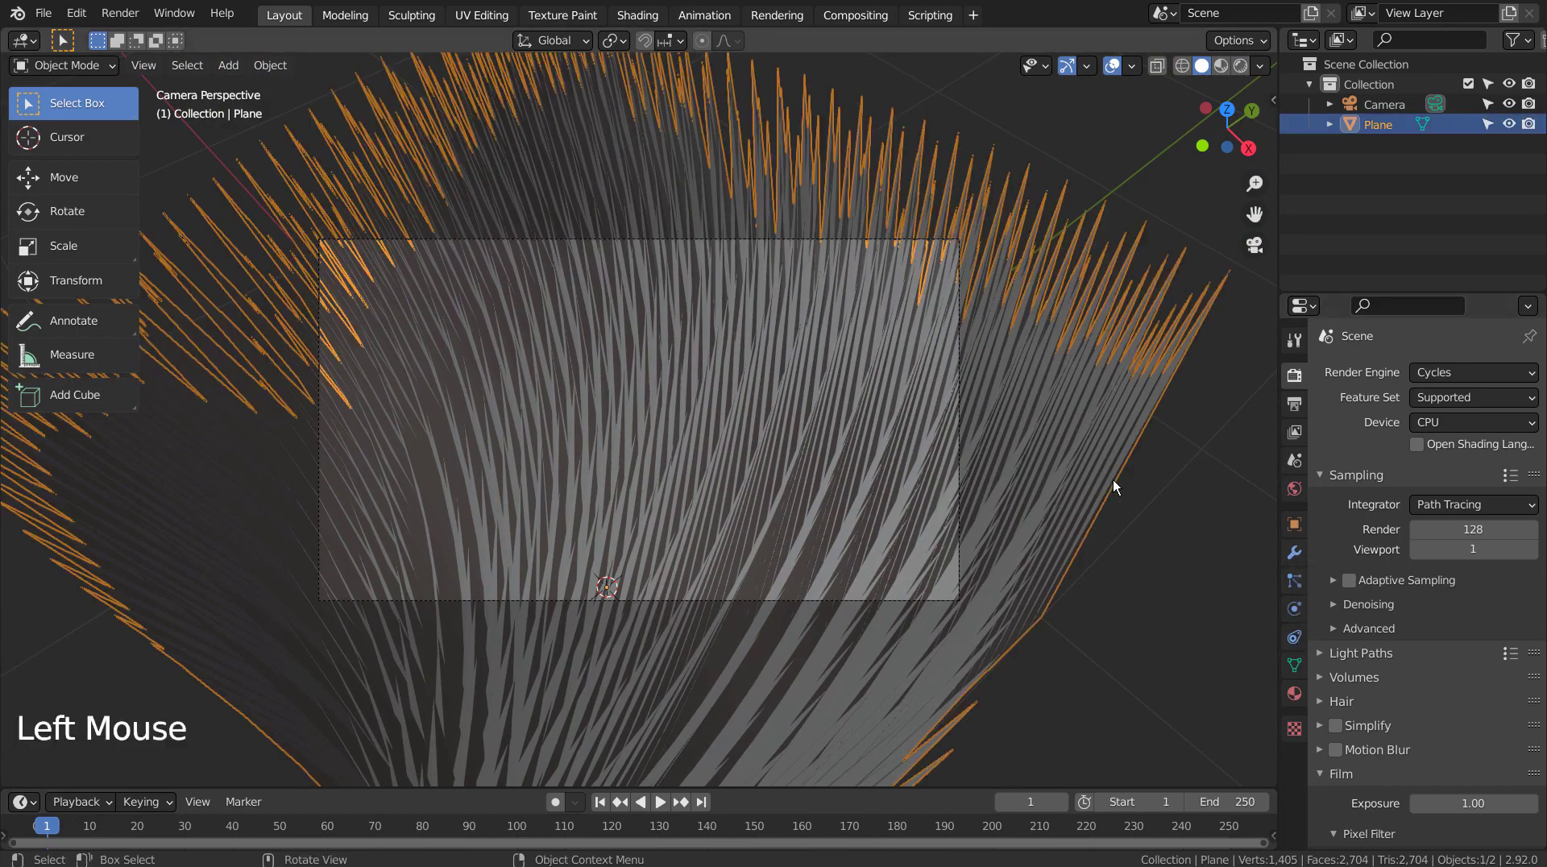
{"action": "left_click", "coordinate": [1293, 695]}
{"action": "left_click", "coordinate": [1418, 438]}
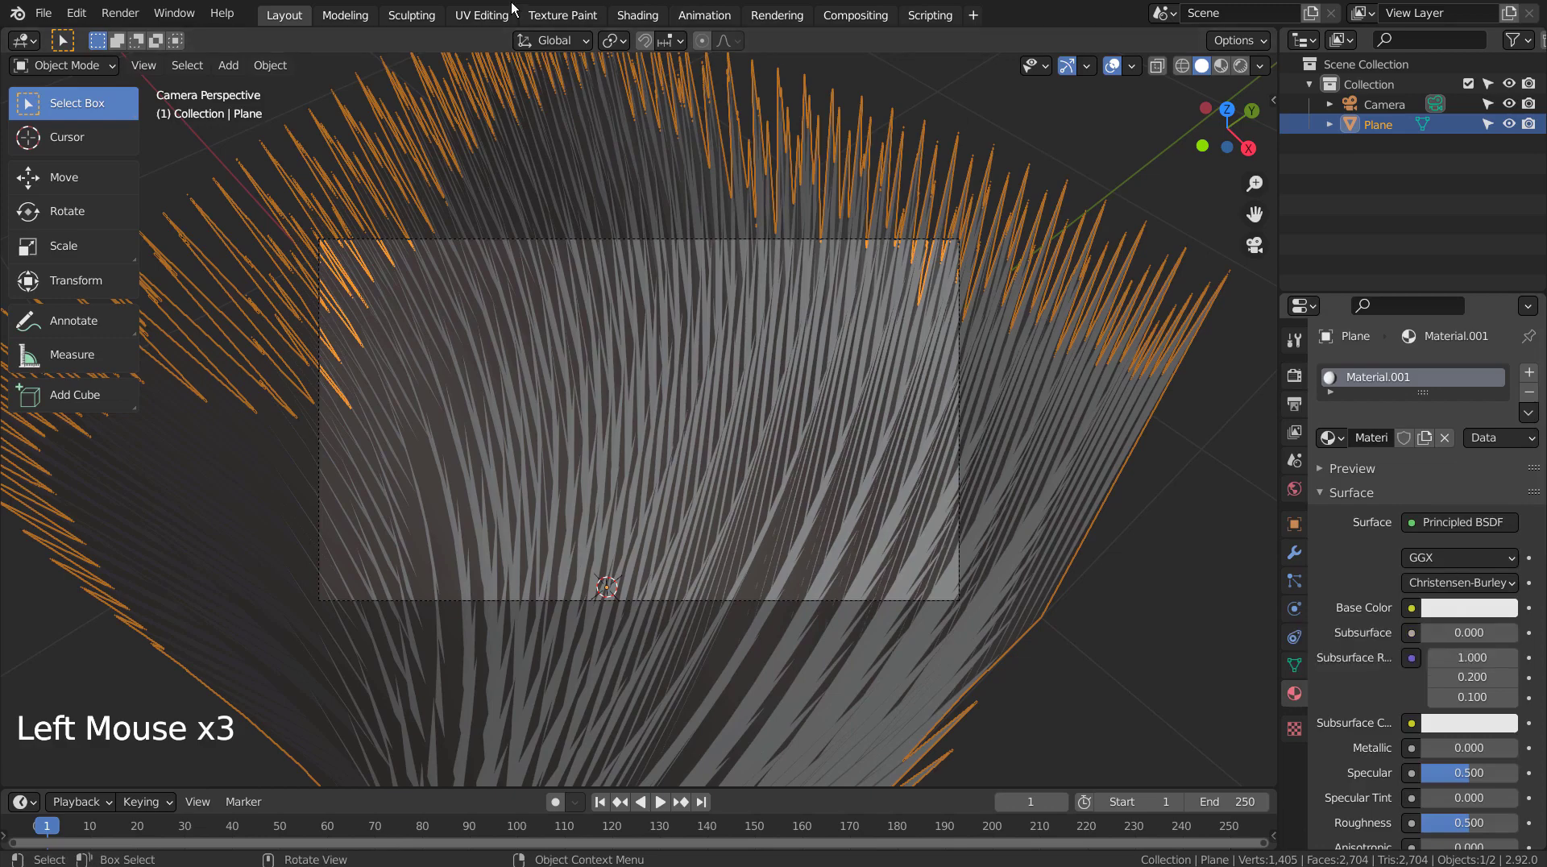
Step: In the Shading workspace, add a Gradient Texture node to the plane's material
{"action": "left_click", "coordinate": [638, 15]}
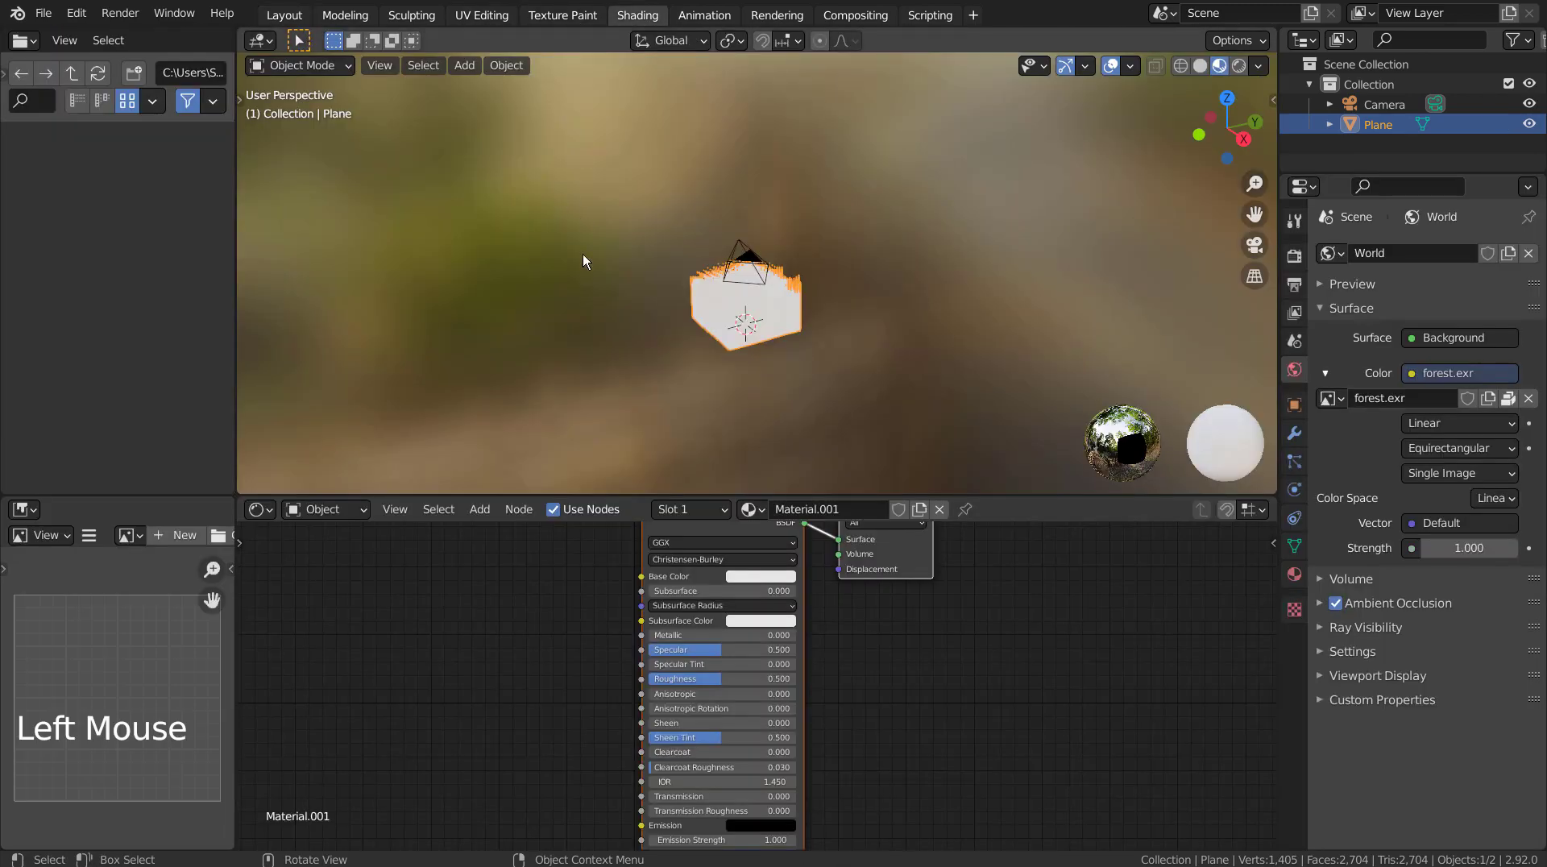
{"action": "left_click", "coordinate": [332, 587]}
{"action": "key", "text": "shift+a"}
{"action": "left_click", "coordinate": [298, 581]}
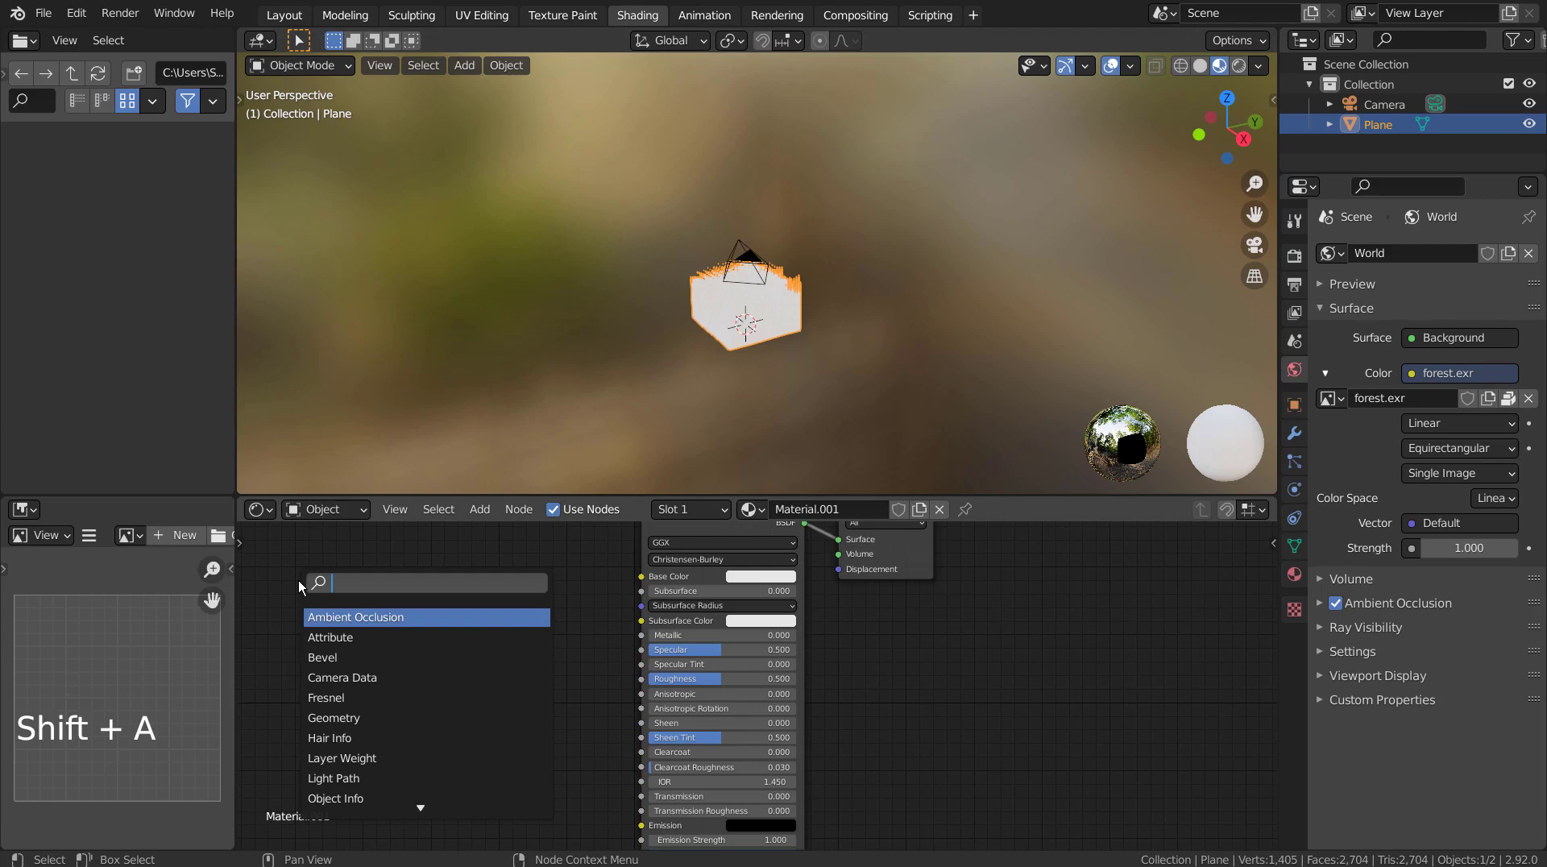
{"action": "type", "text": "gra"}
{"action": "key", "text": "Return"}
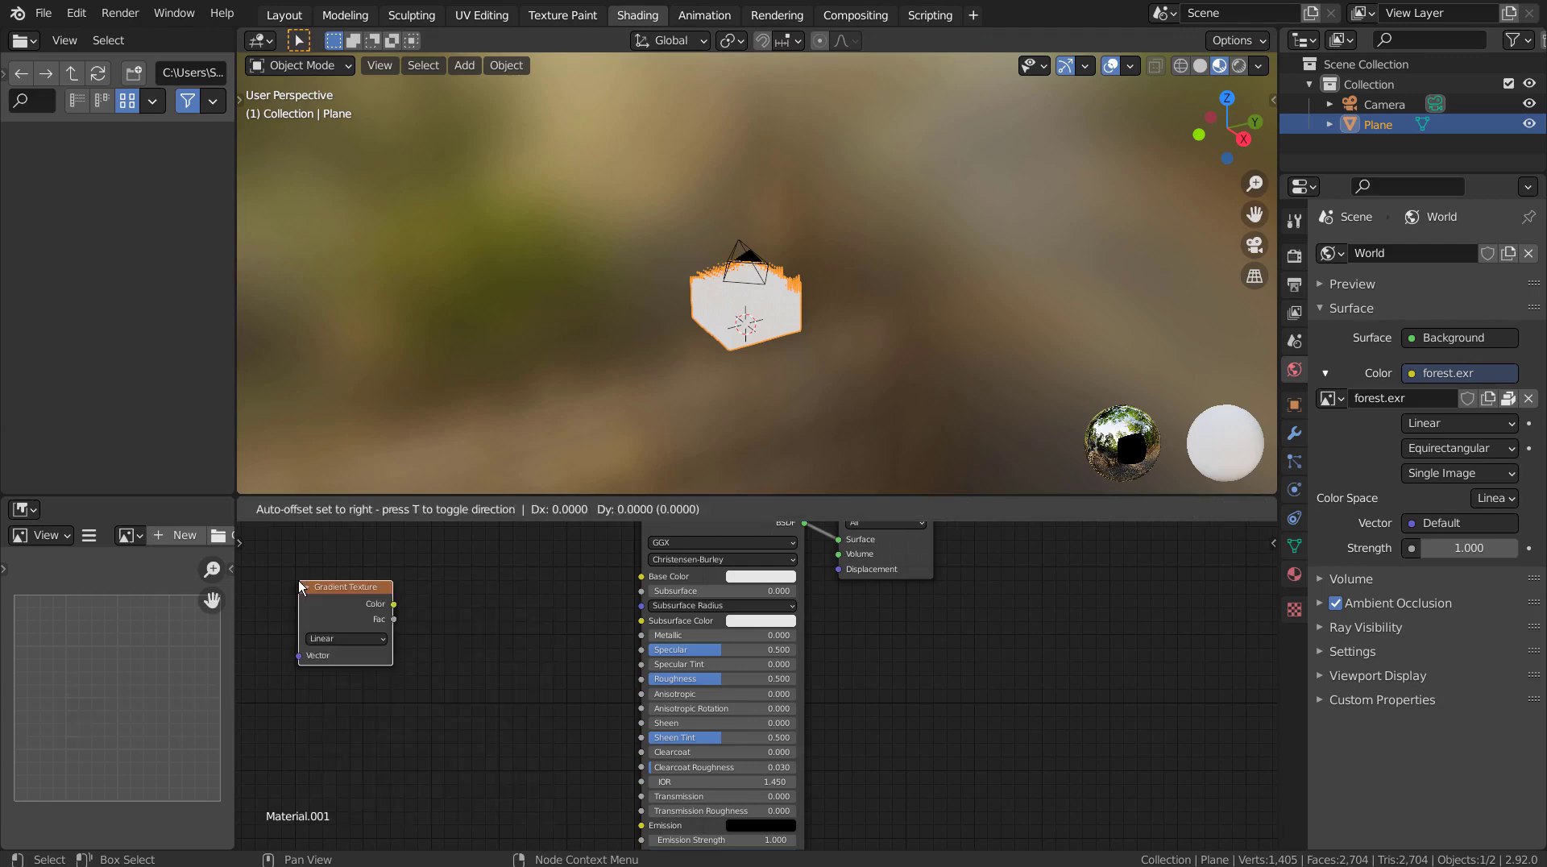
{"action": "left_click", "coordinate": [298, 581]}
Step: Add a ColorRamp, linking Gradient Color to its Fac and its Color to Base Color
{"action": "key", "text": "shift+a"}
{"action": "left_click", "coordinate": [408, 558]}
{"action": "type", "text": "color"}
{"action": "key", "text": "Return"}
{"action": "left_click", "coordinate": [440, 561]}
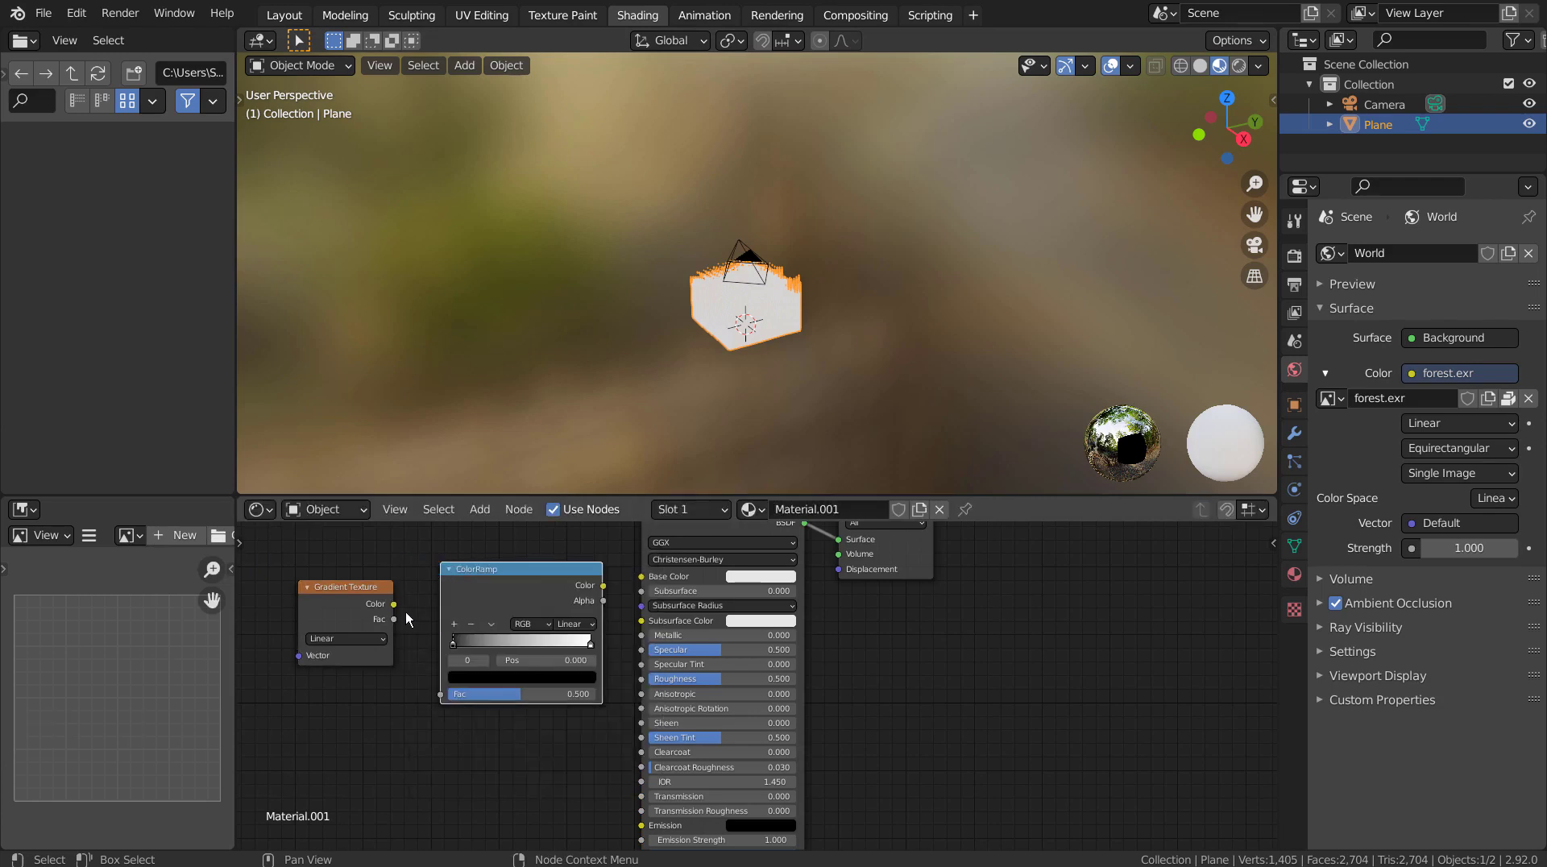
{"action": "left_click_drag", "start_coordinate": [393, 603], "coordinate": [439, 694]}
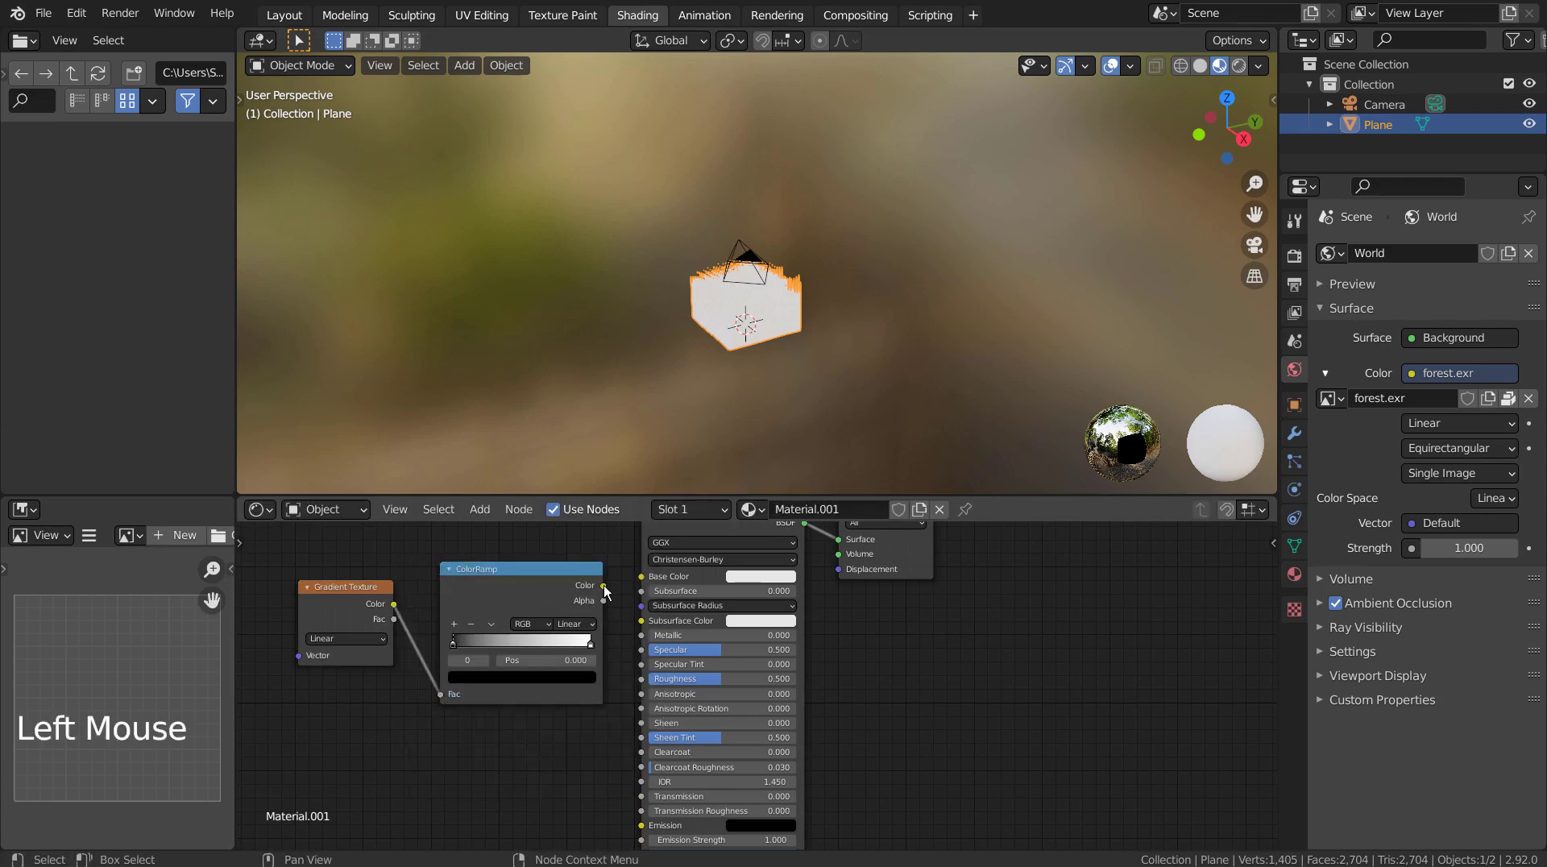
{"action": "left_click_drag", "start_coordinate": [602, 585], "coordinate": [641, 577]}
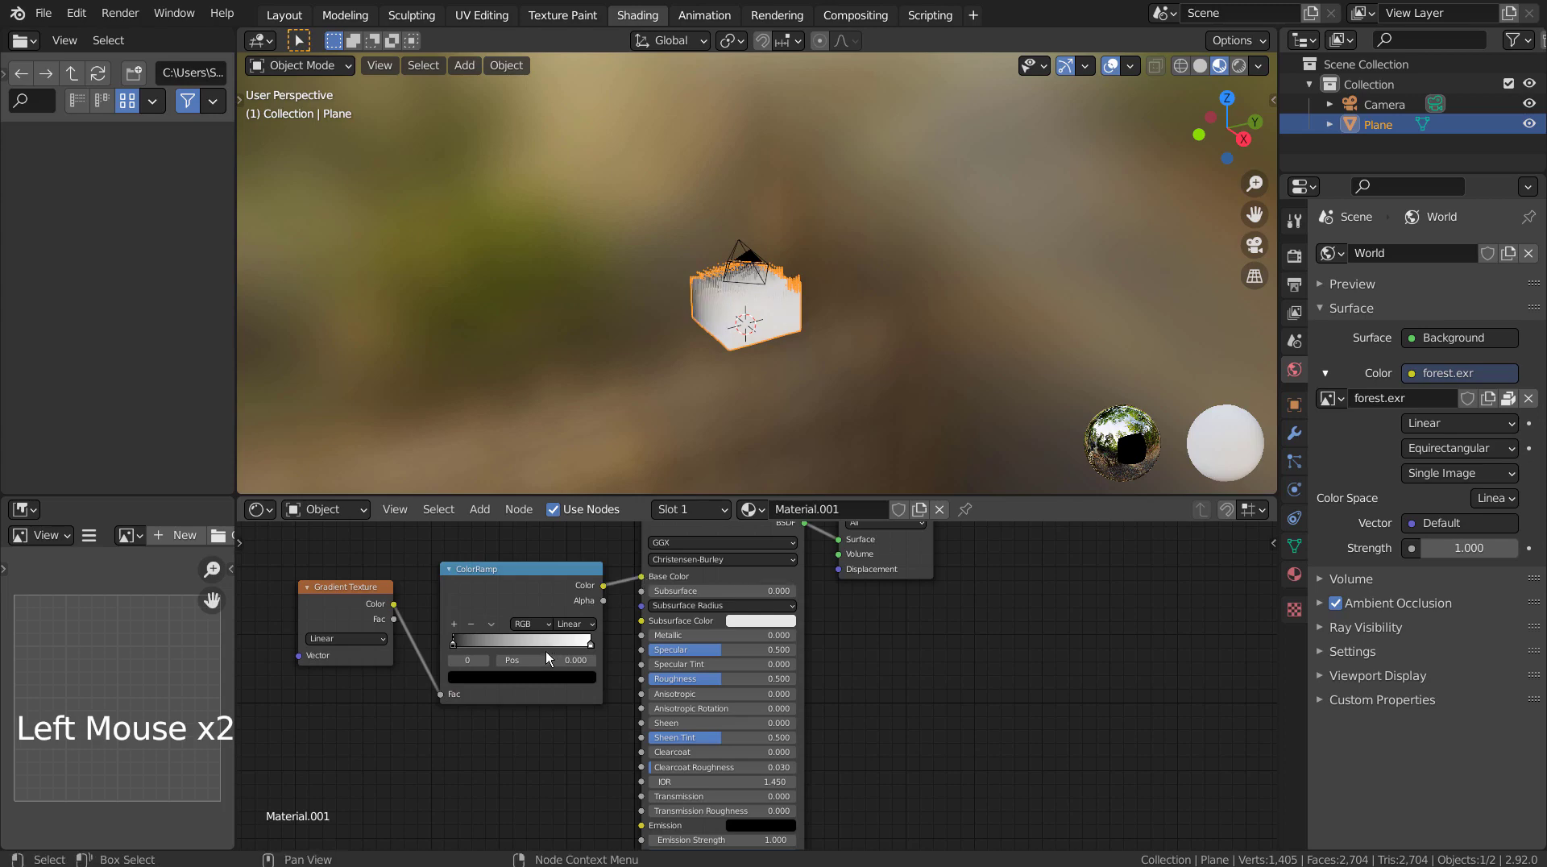
Step: Make the ColorRamp's left stop magenta
{"action": "left_click", "coordinate": [453, 647]}
{"action": "left_click", "coordinate": [456, 649]}
{"action": "left_click", "coordinate": [484, 679]}
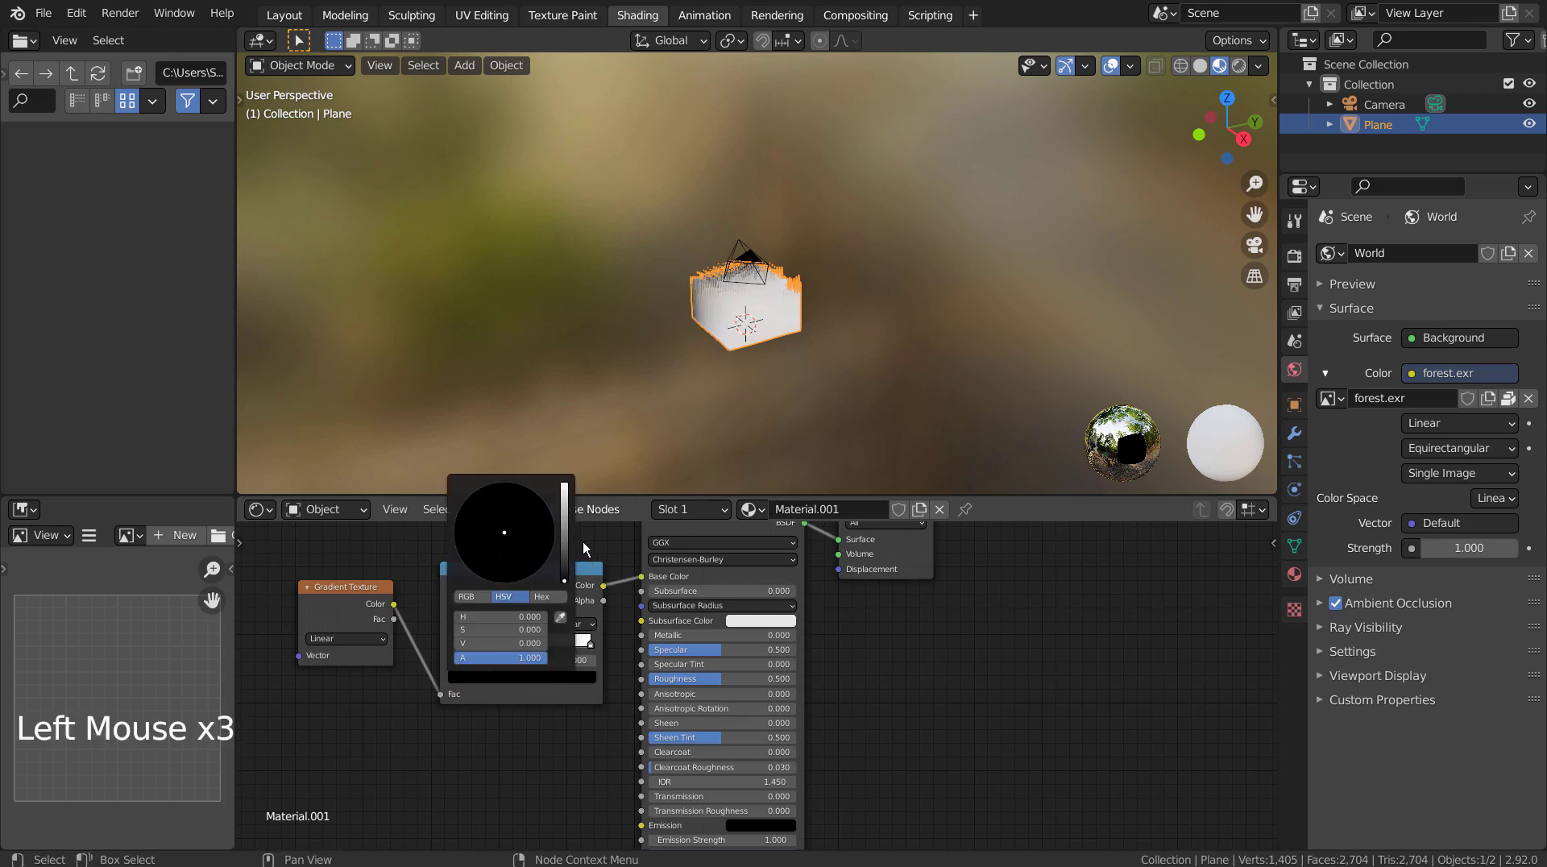
{"action": "left_click_drag", "start_coordinate": [568, 555], "coordinate": [565, 484]}
{"action": "left_click_drag", "start_coordinate": [523, 577], "coordinate": [507, 583]}
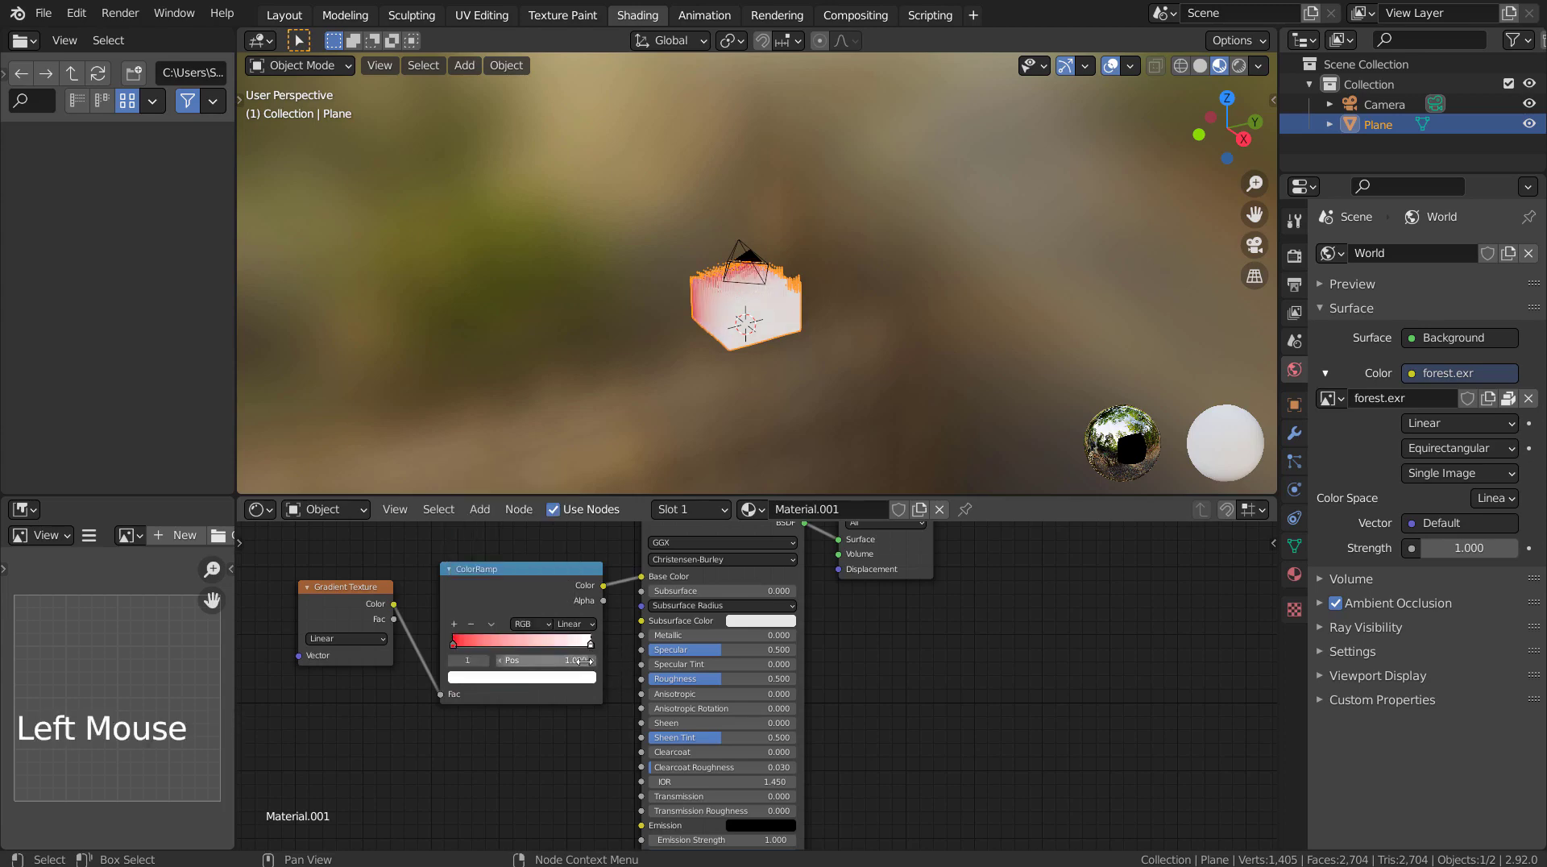
{"action": "double_click", "coordinate": [545, 548]}
{"action": "left_click_drag", "start_coordinate": [546, 549], "coordinate": [549, 553]}
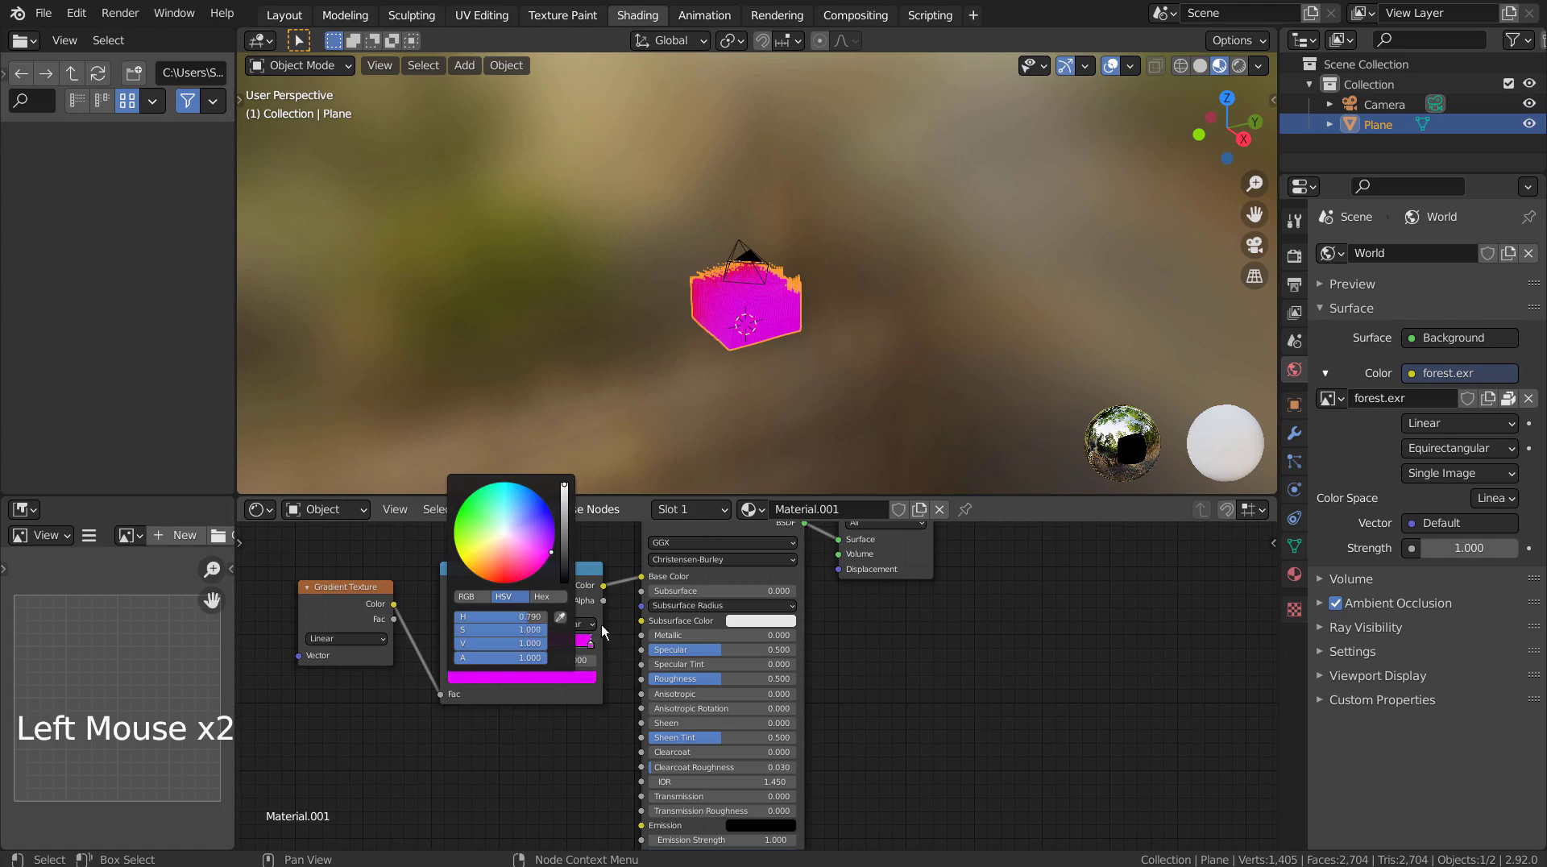
Step: Add a ramp stop near 0.793, colour stop 1 yellow and stop 2 green
{"action": "left_click", "coordinate": [455, 623]}
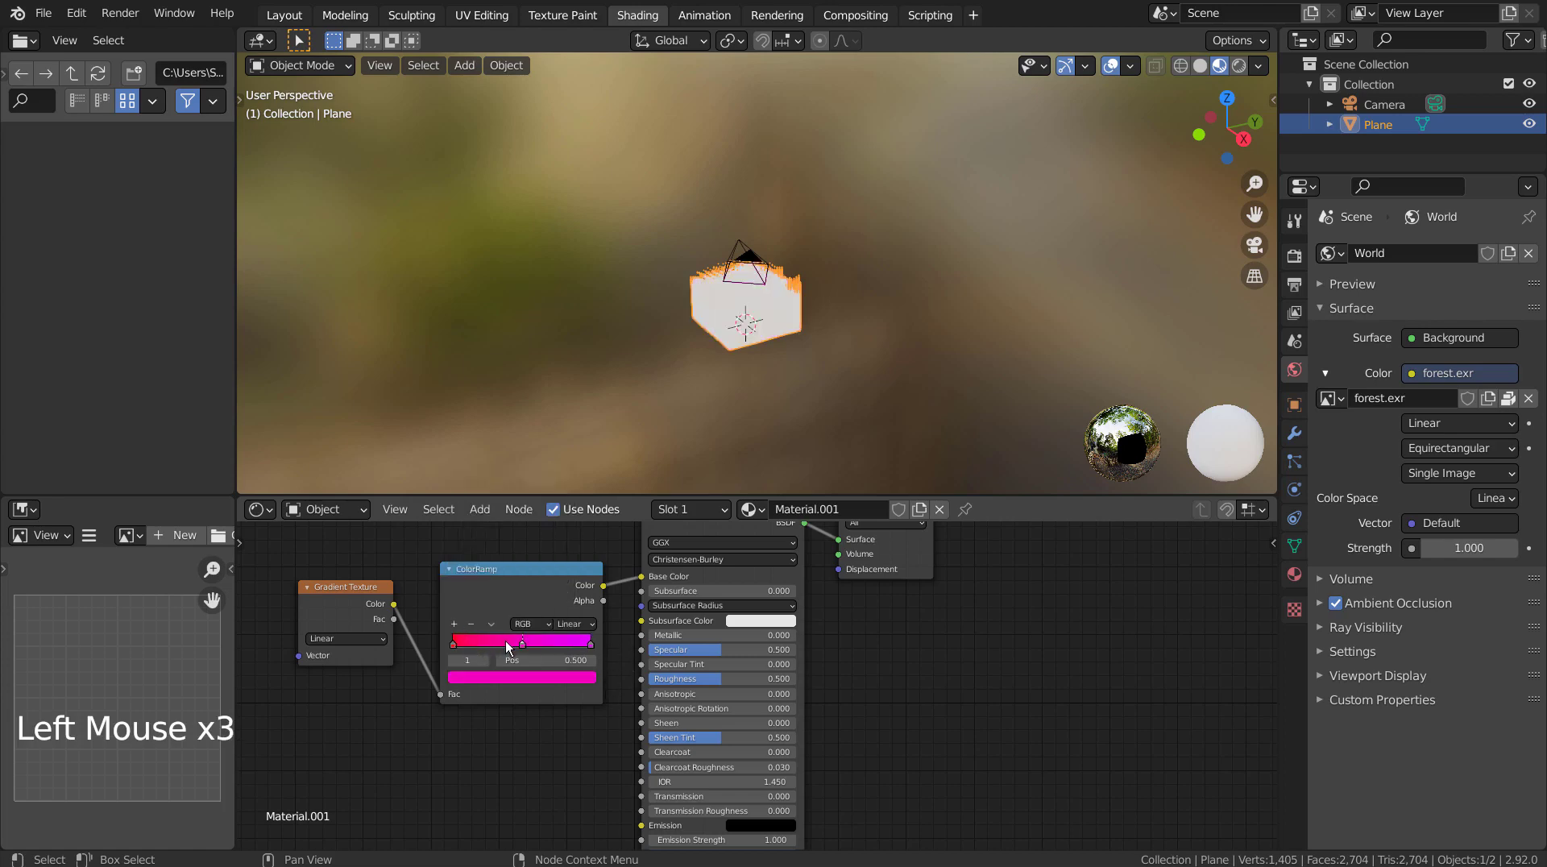
{"action": "left_click", "coordinate": [460, 624]}
{"action": "mouse_move", "coordinate": [523, 645]}
{"action": "left_mouse_down"}
{"action": "mouse_move", "coordinate": [566, 645]}
{"action": "mouse_move", "coordinate": [491, 645]}
{"action": "mouse_move", "coordinate": [511, 641]}
{"action": "left_mouse_up"}
{"action": "left_click", "coordinate": [511, 641]}
{"action": "left_click", "coordinate": [485, 677]}
{"action": "left_click_drag", "start_coordinate": [488, 554], "coordinate": [476, 554]}
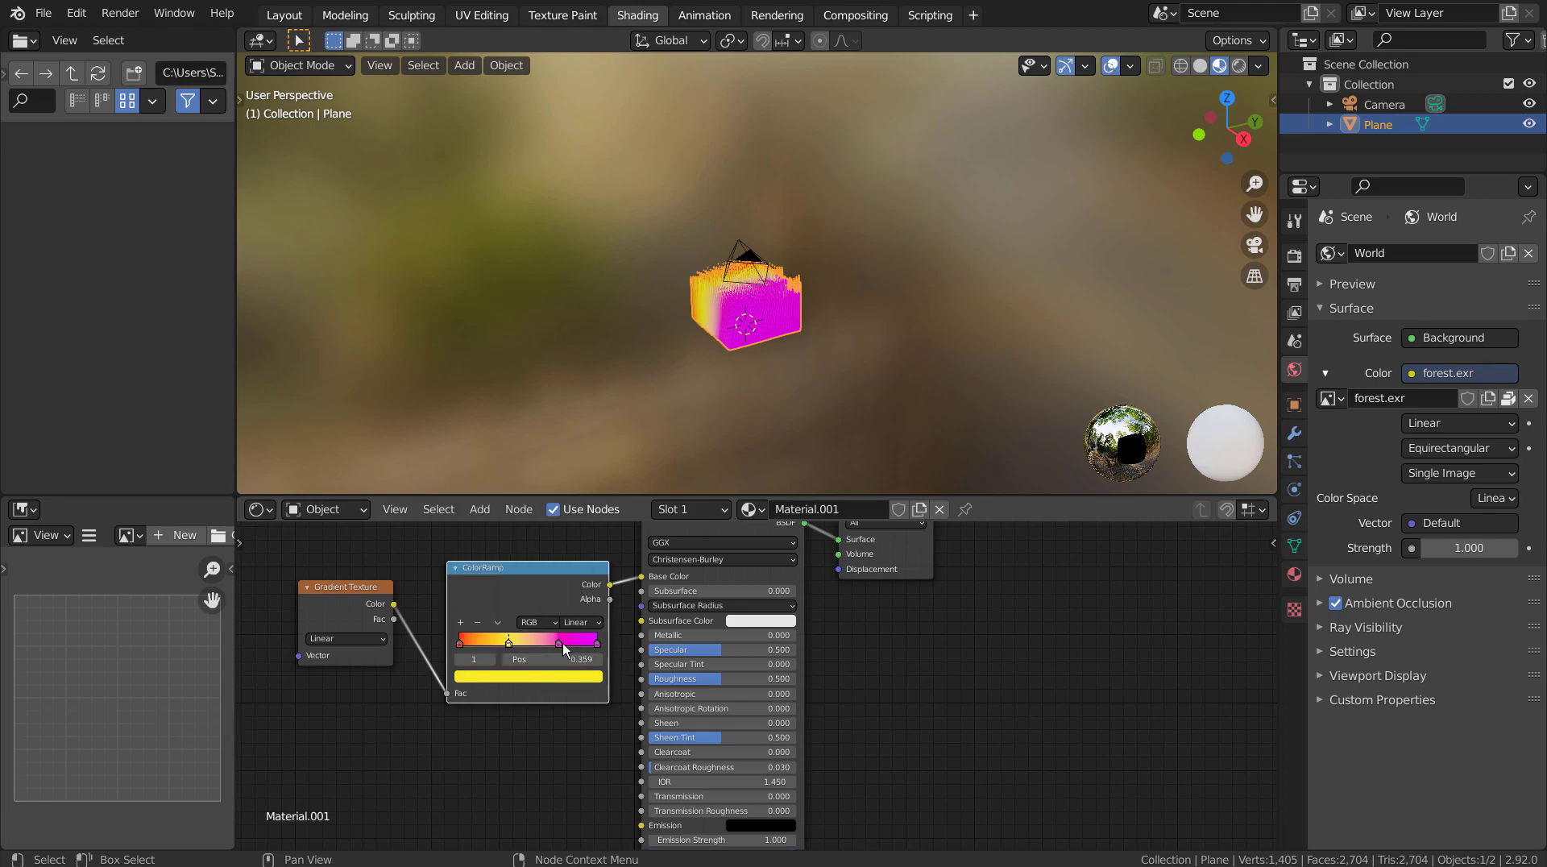
{"action": "left_click", "coordinate": [559, 643]}
{"action": "left_click", "coordinate": [553, 678]}
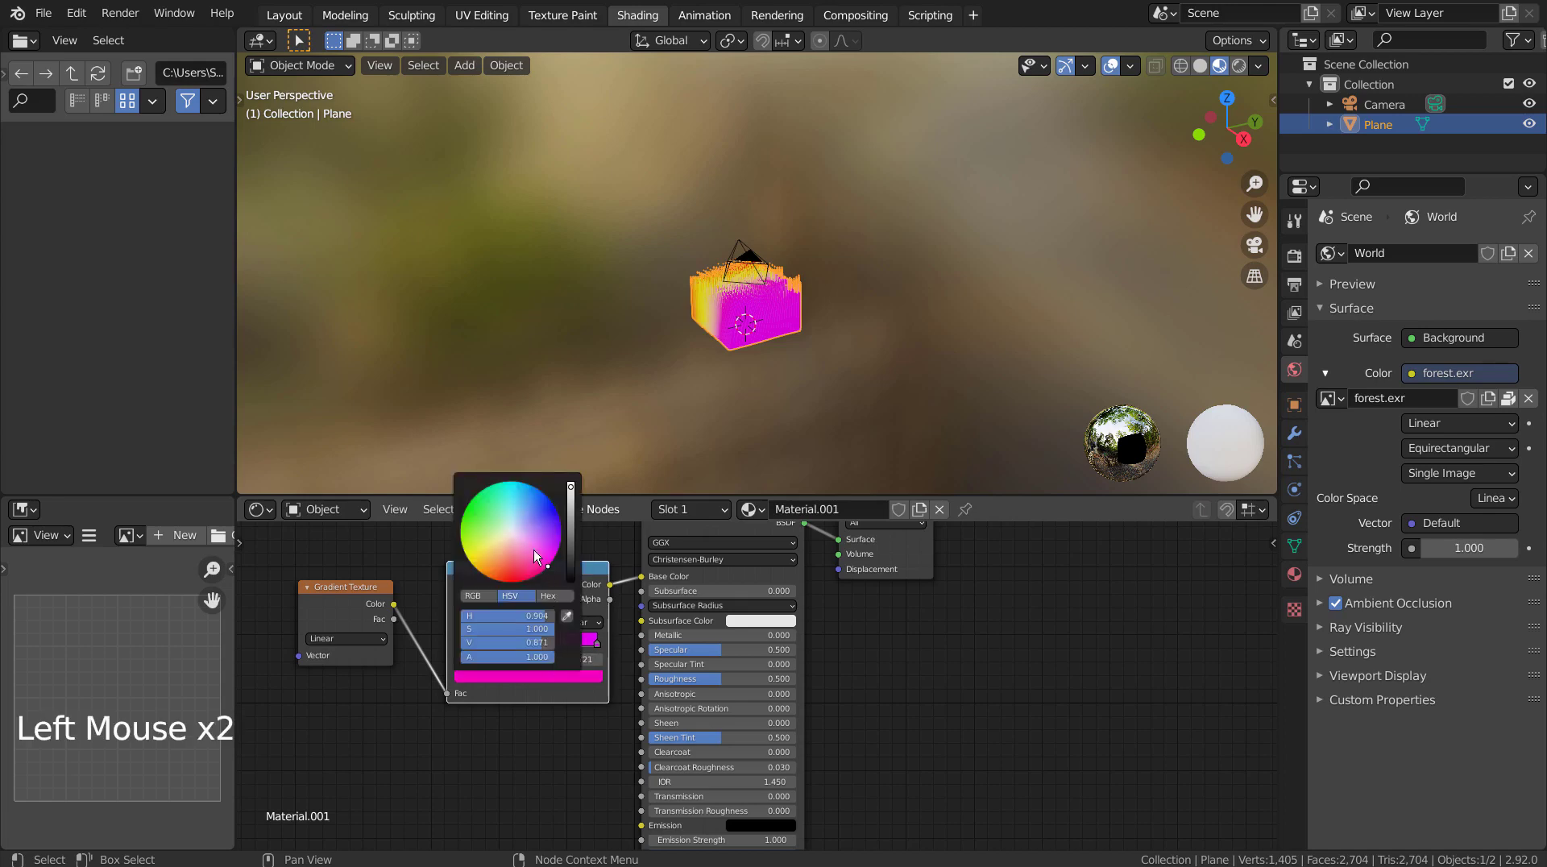
{"action": "left_click", "coordinate": [480, 508]}
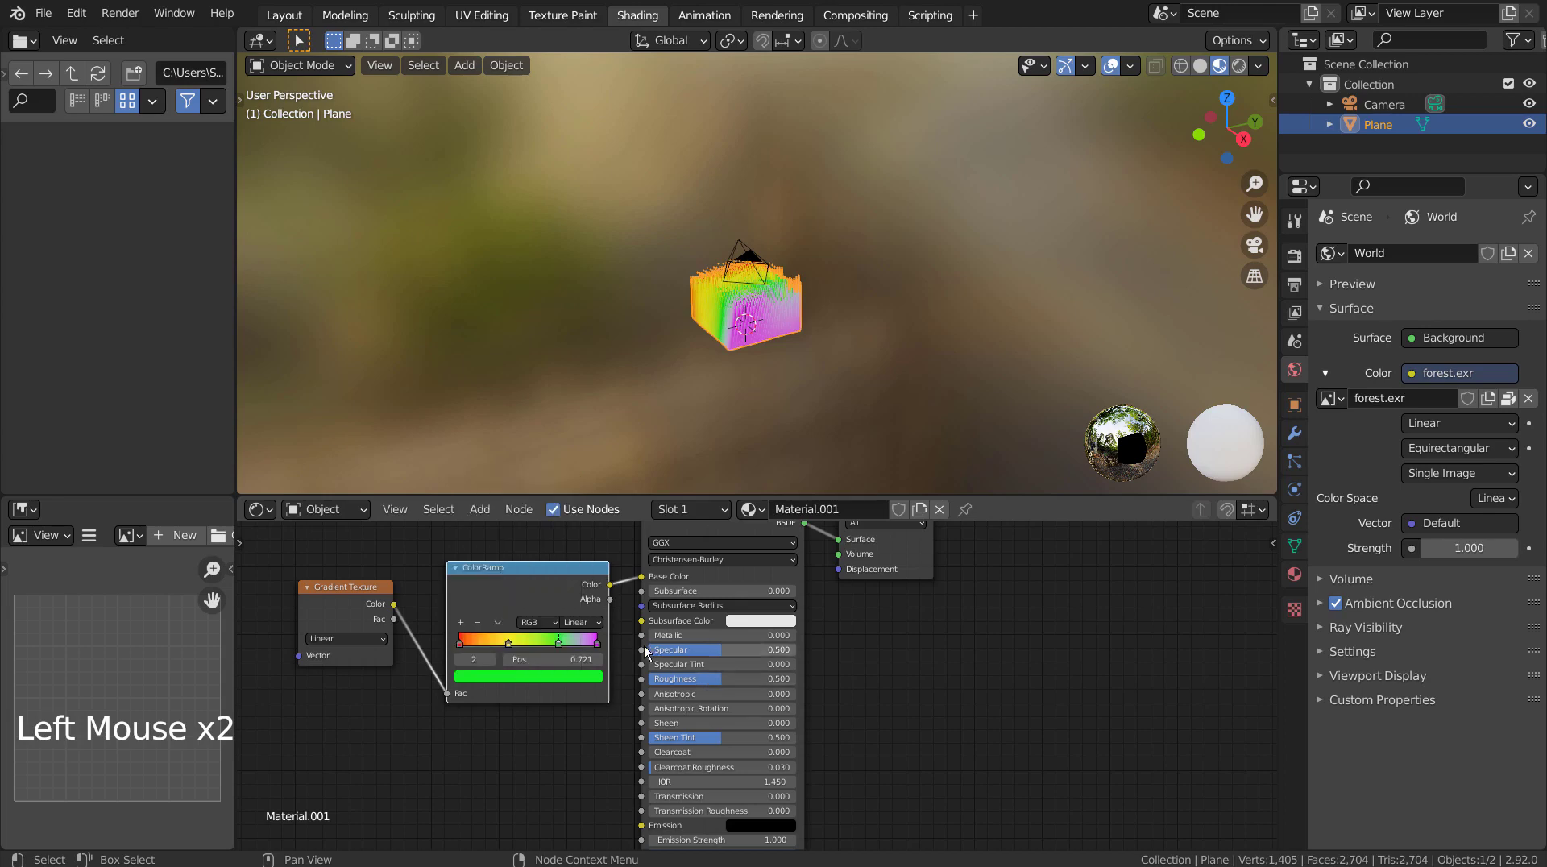
Step: Add a blue stop at 0.540 between the yellow and green stops
{"action": "left_click", "coordinate": [535, 641]}
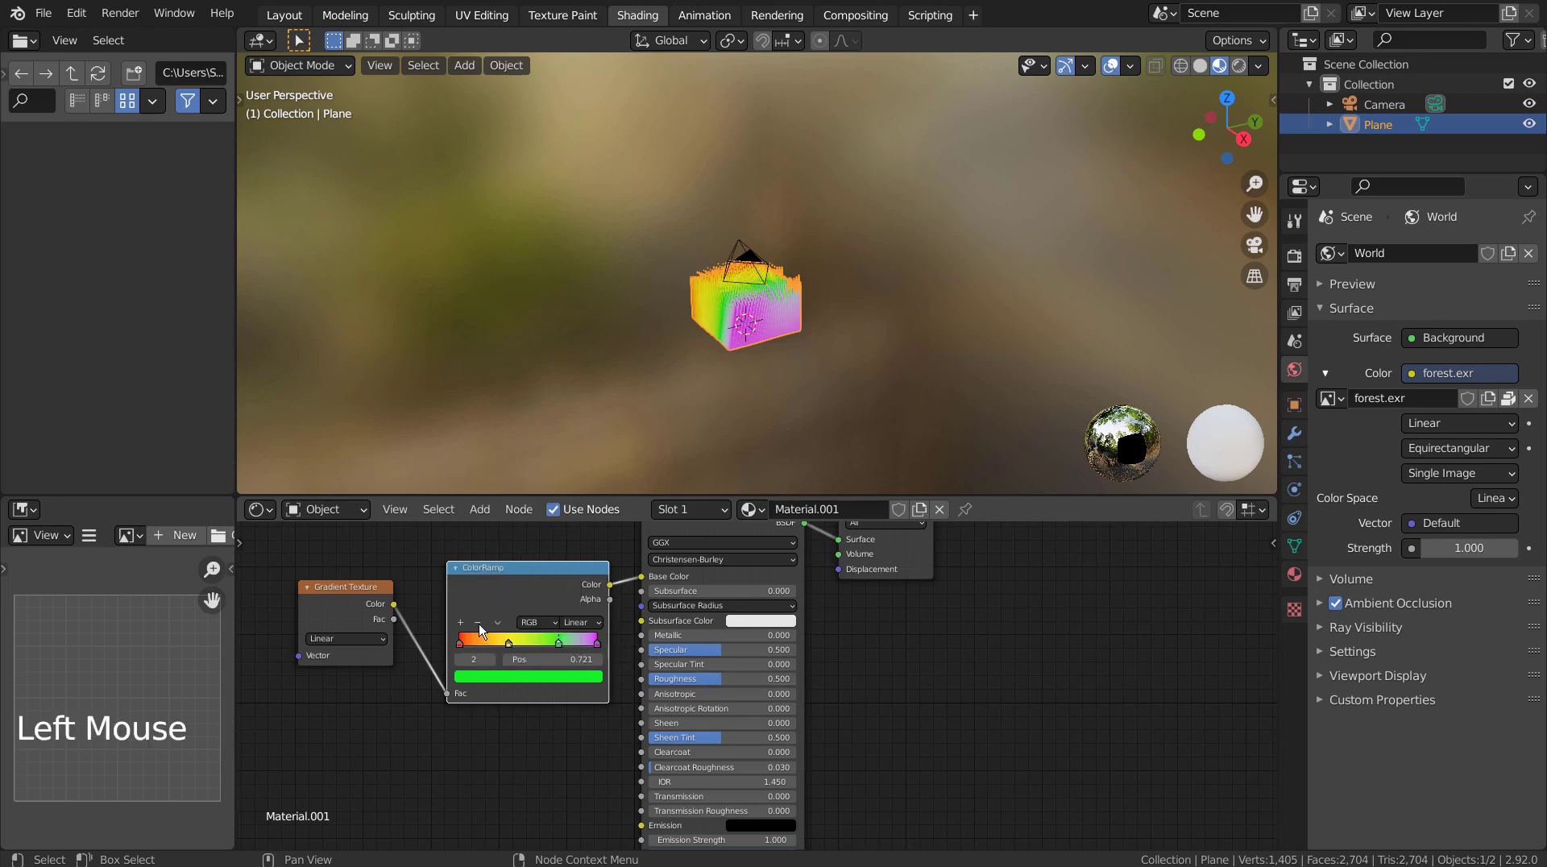
{"action": "left_click", "coordinate": [461, 623]}
{"action": "left_click", "coordinate": [530, 653]}
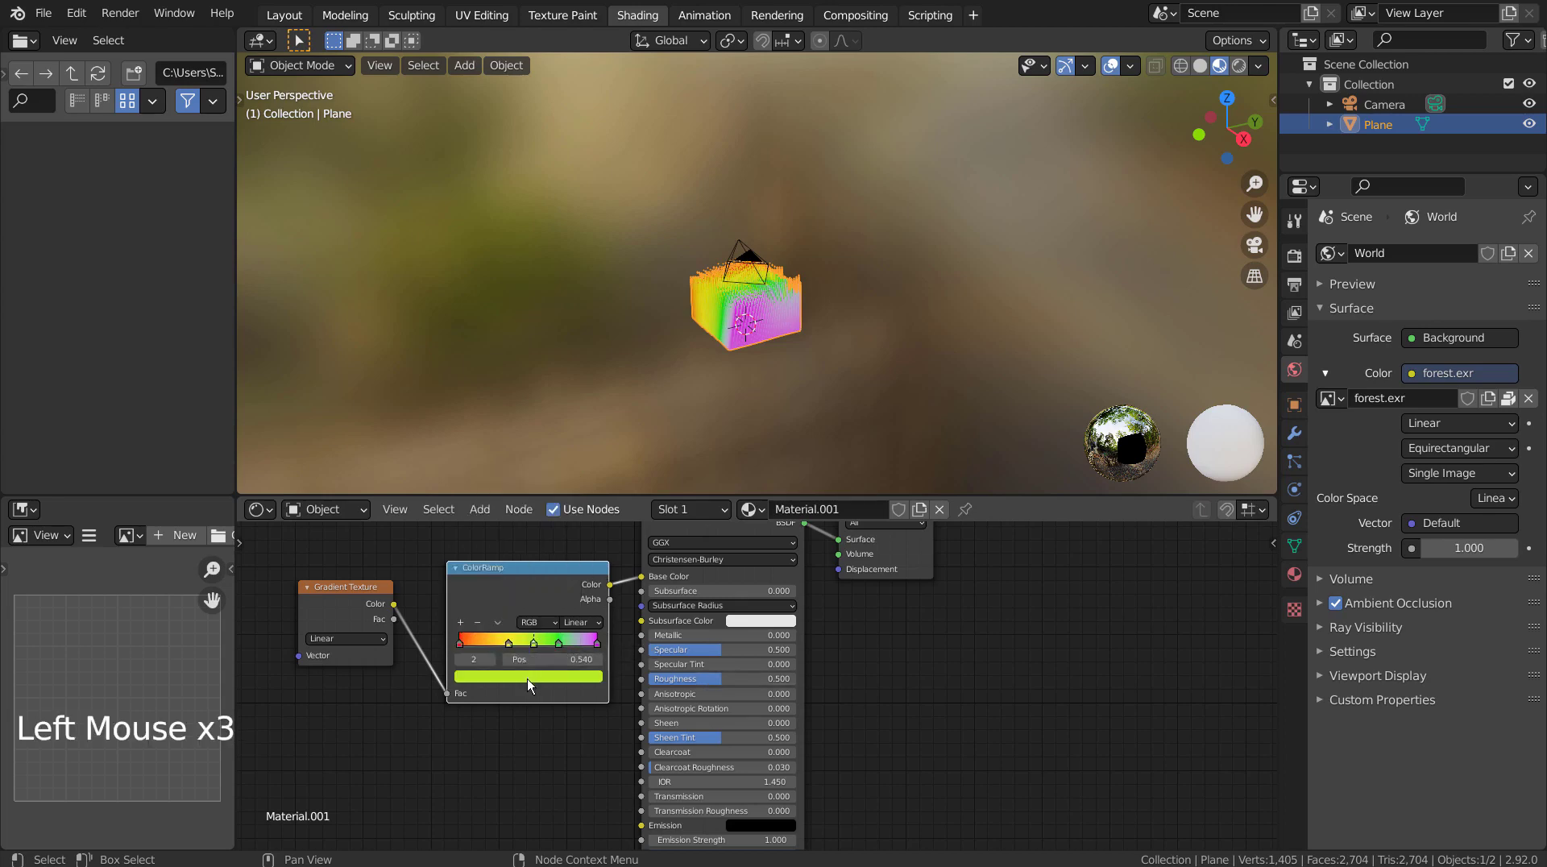
{"action": "left_click", "coordinate": [530, 684]}
{"action": "left_click", "coordinate": [545, 507]}
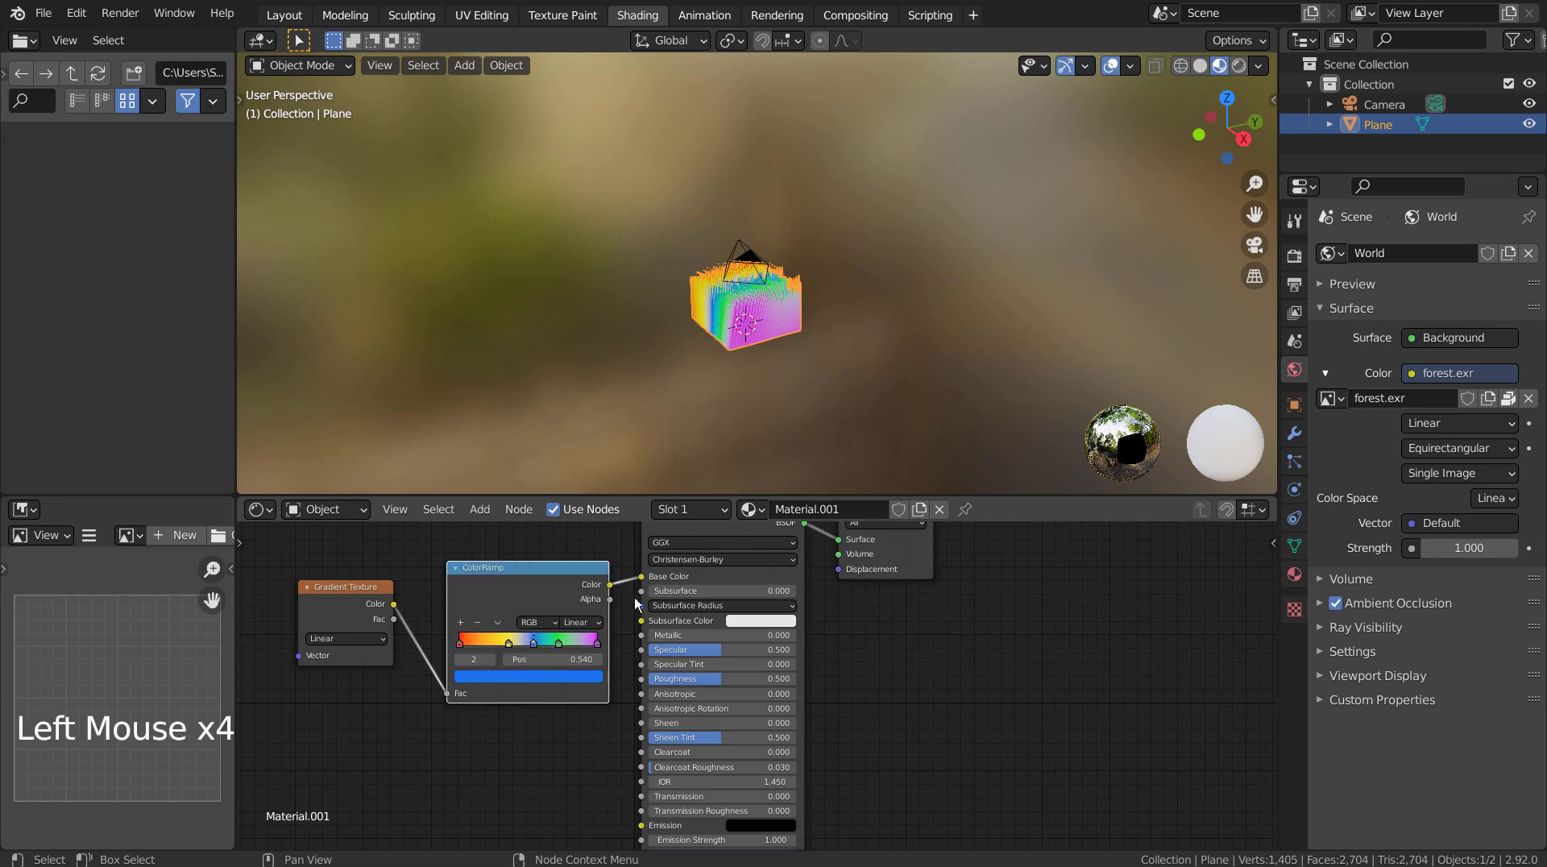
Step: Set the gradient type to Quadratic Sphere and add Texture Coordinate and Mapping nodes
{"action": "left_click_drag", "start_coordinate": [364, 636], "coordinate": [360, 713]}
{"action": "key", "text": "KP_7"}
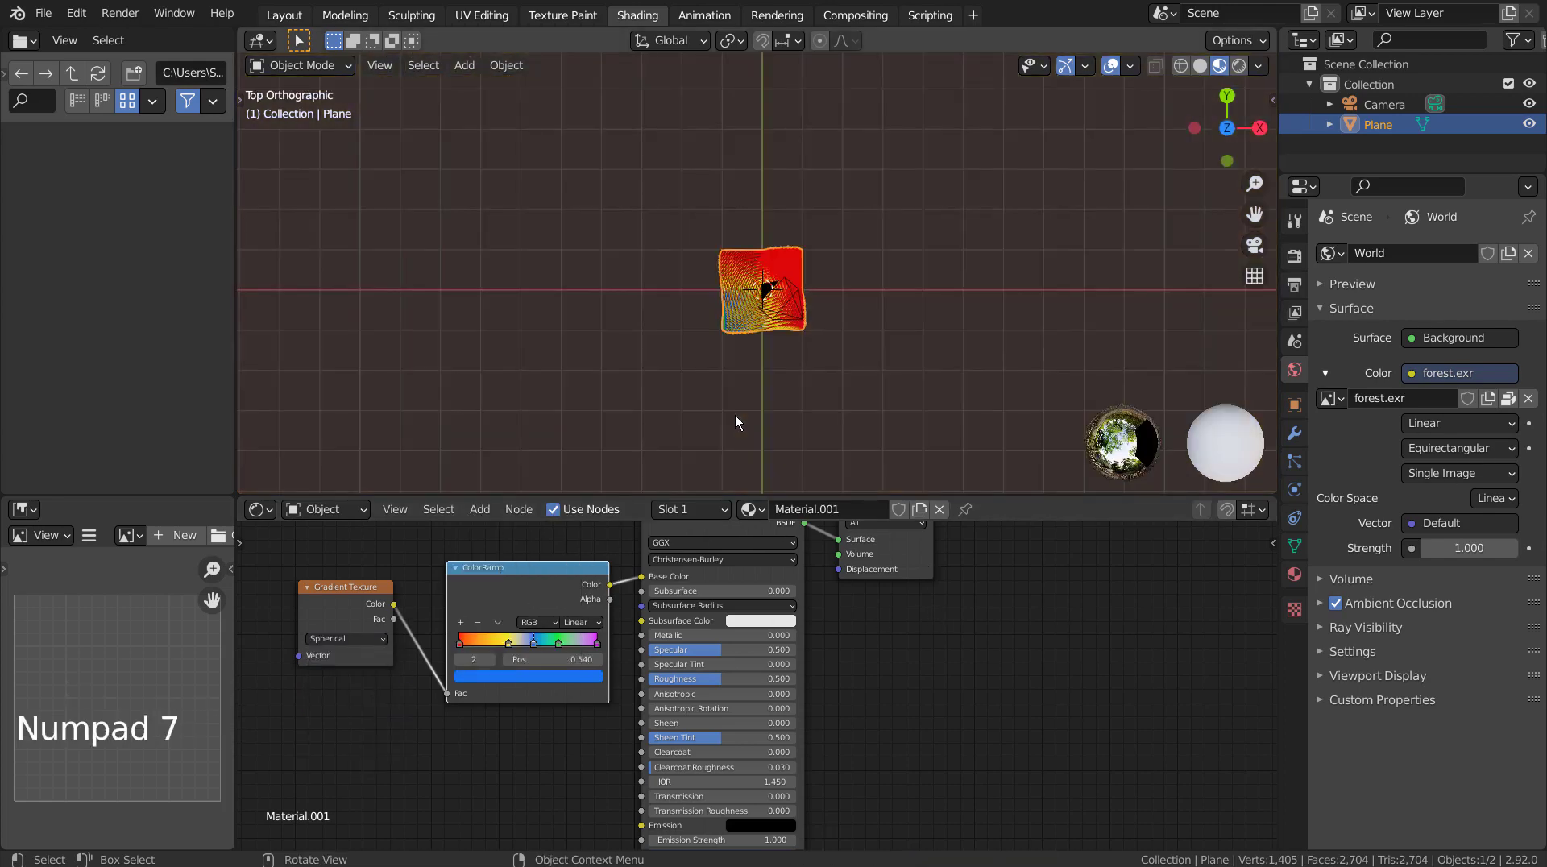
{"action": "scroll", "coordinate": [735, 414], "scroll_direction": "up", "scroll_amount": 3}
{"action": "scroll", "coordinate": [736, 419], "scroll_direction": "up", "scroll_amount": 4}
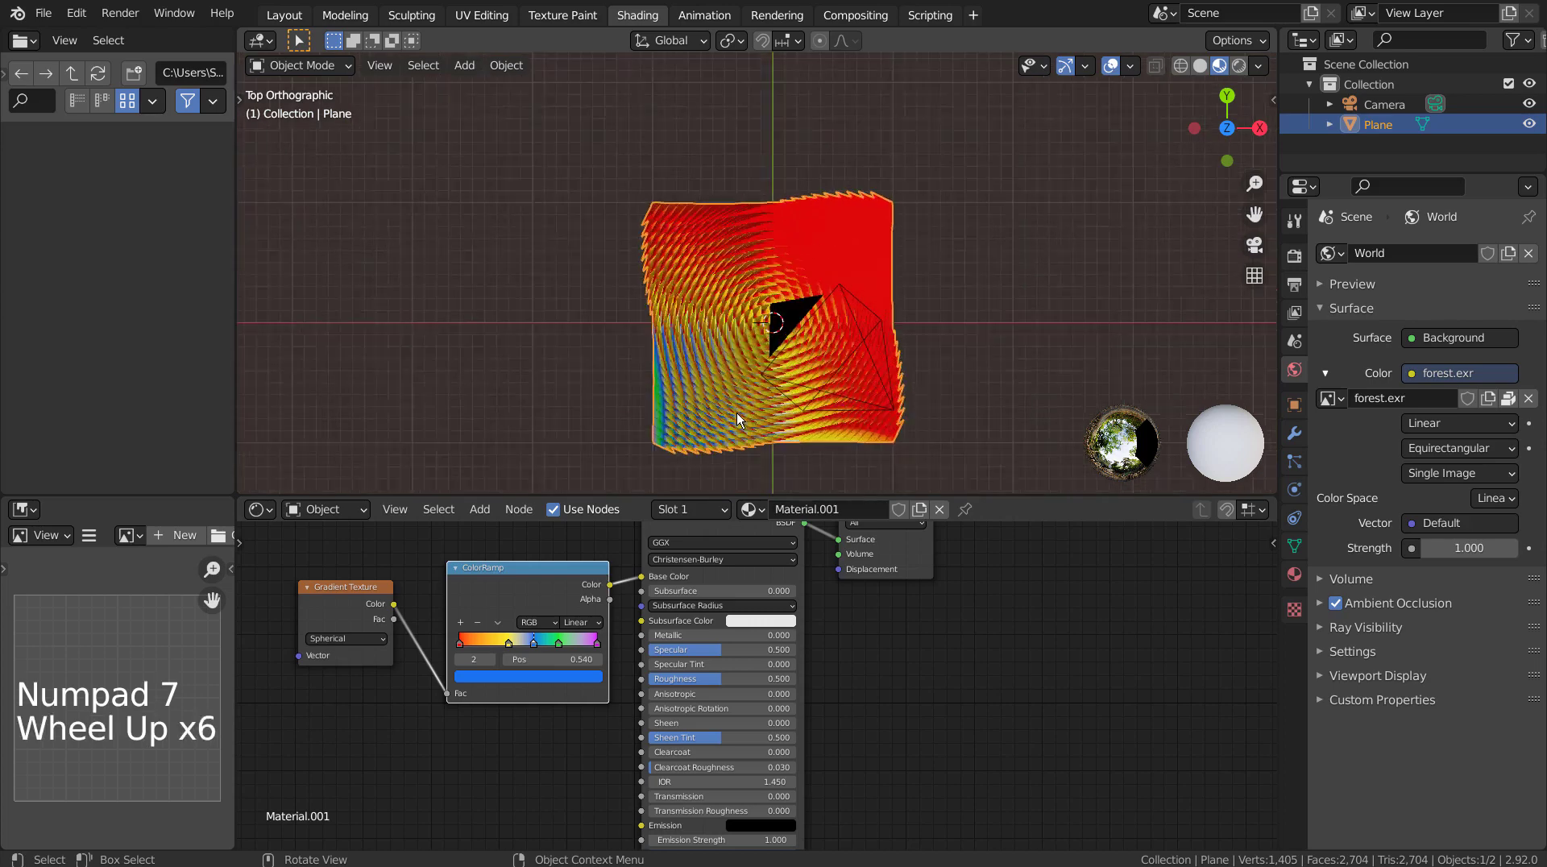
{"action": "left_click", "coordinate": [356, 638]}
{"action": "left_click", "coordinate": [356, 730]}
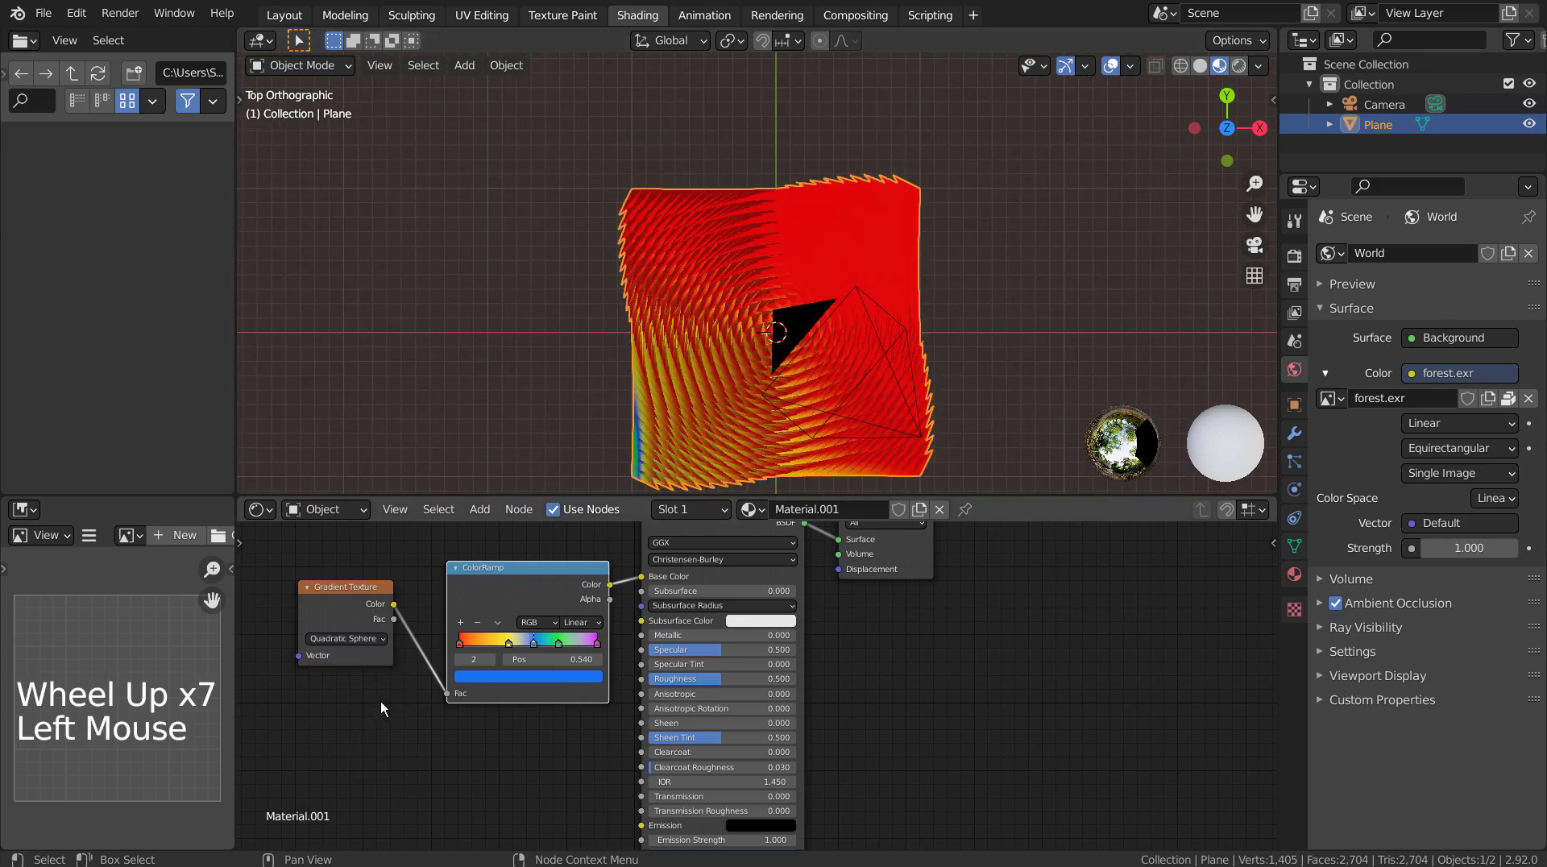
{"action": "key", "text": "ctrl+t"}
Step: Drive the Mapping node from Object coordinates and set the gradient type to Spherical
{"action": "middle_click_drag", "start_coordinate": [257, 630], "coordinate": [728, 649], "text": "shift"}
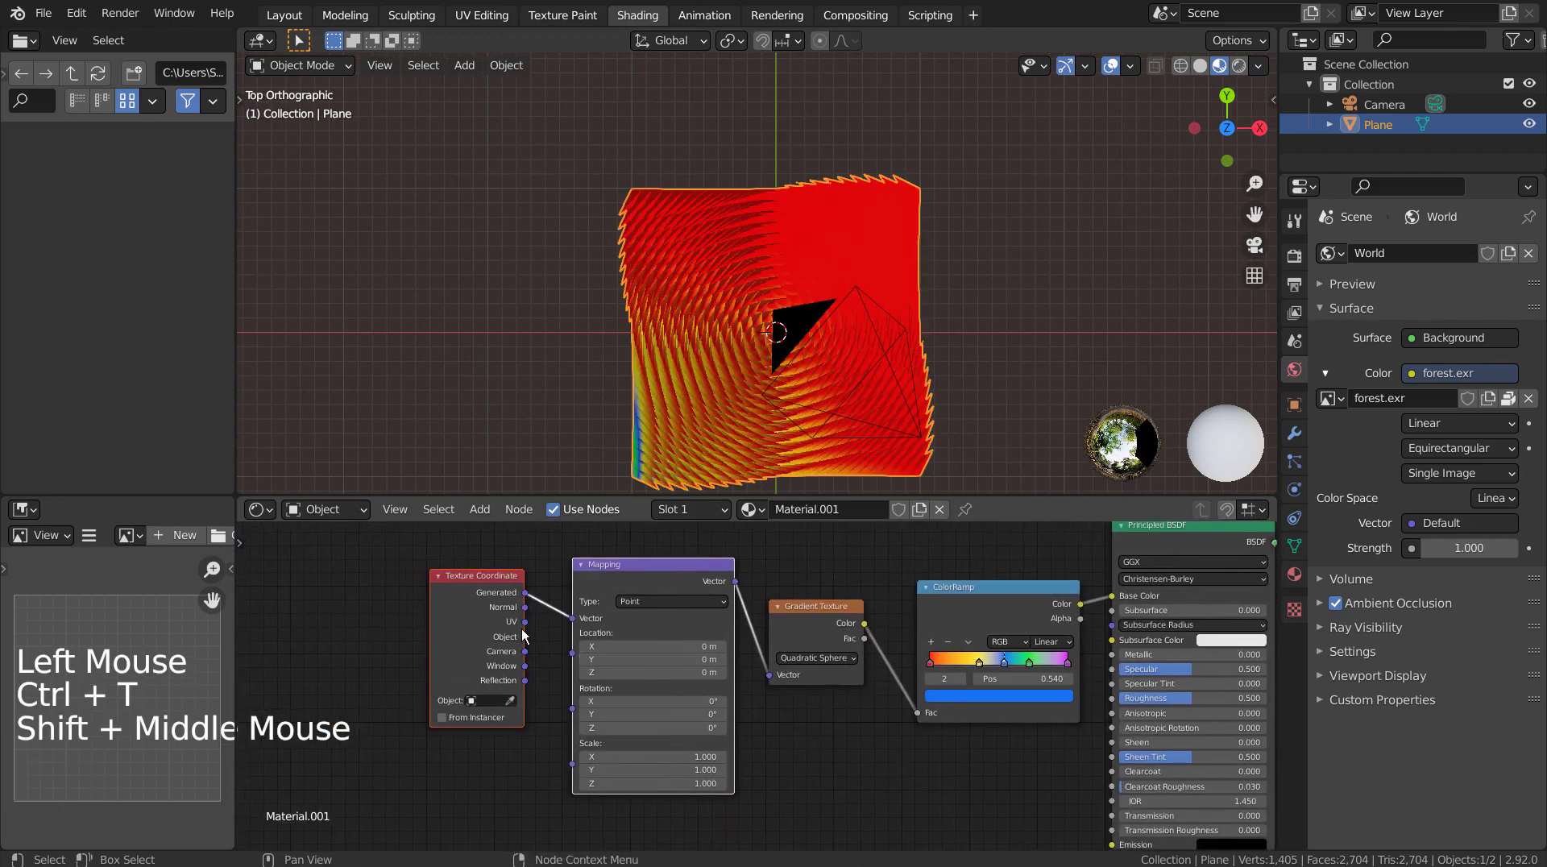
{"action": "left_click_drag", "start_coordinate": [525, 622], "coordinate": [572, 618]}
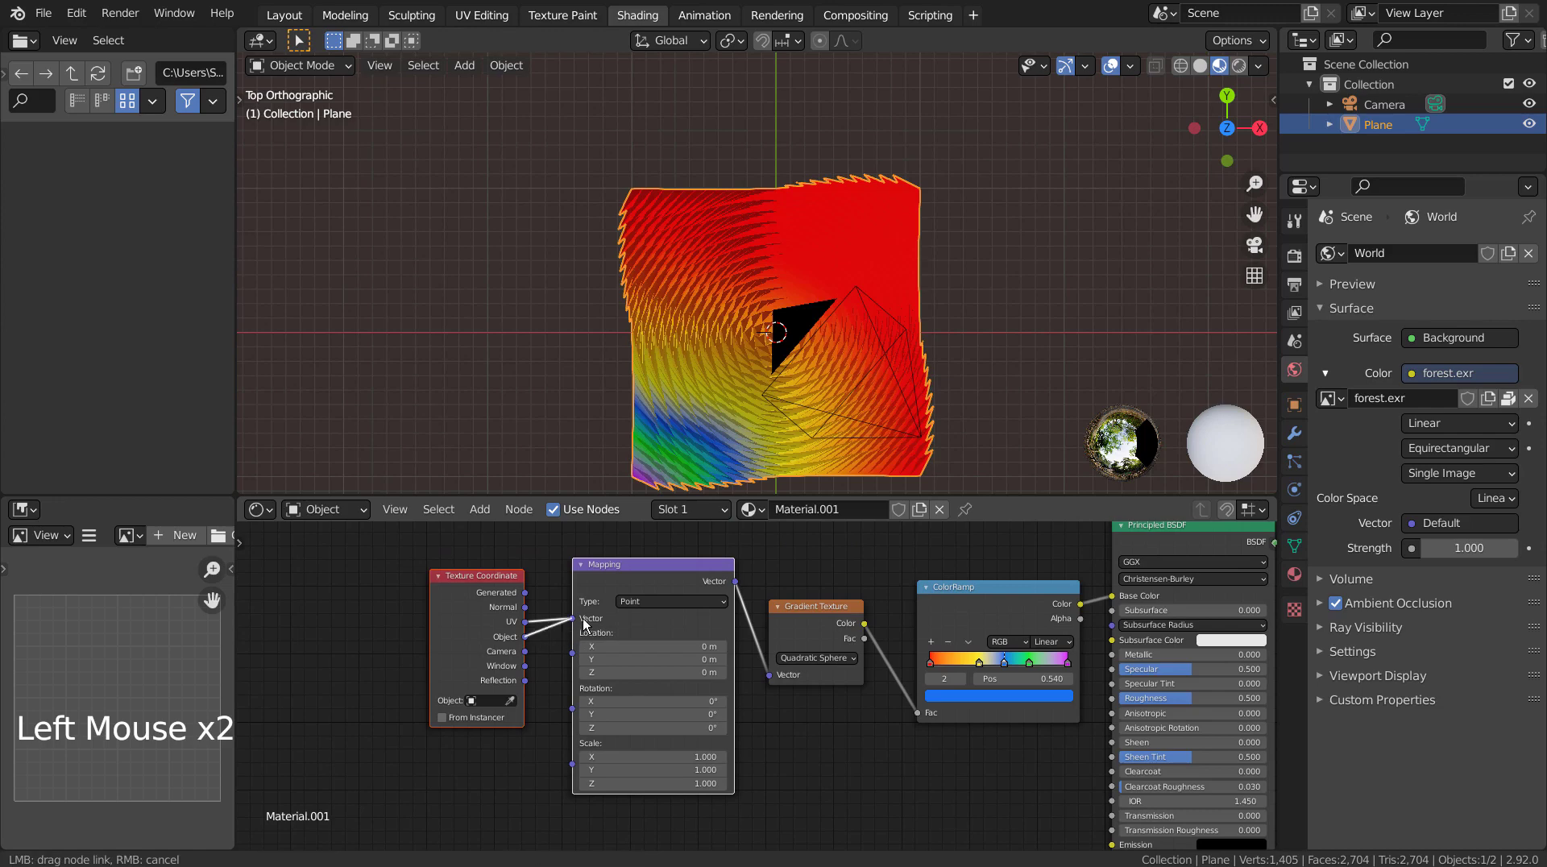
{"action": "left_click", "coordinate": [849, 659]}
{"action": "left_click", "coordinate": [838, 677]}
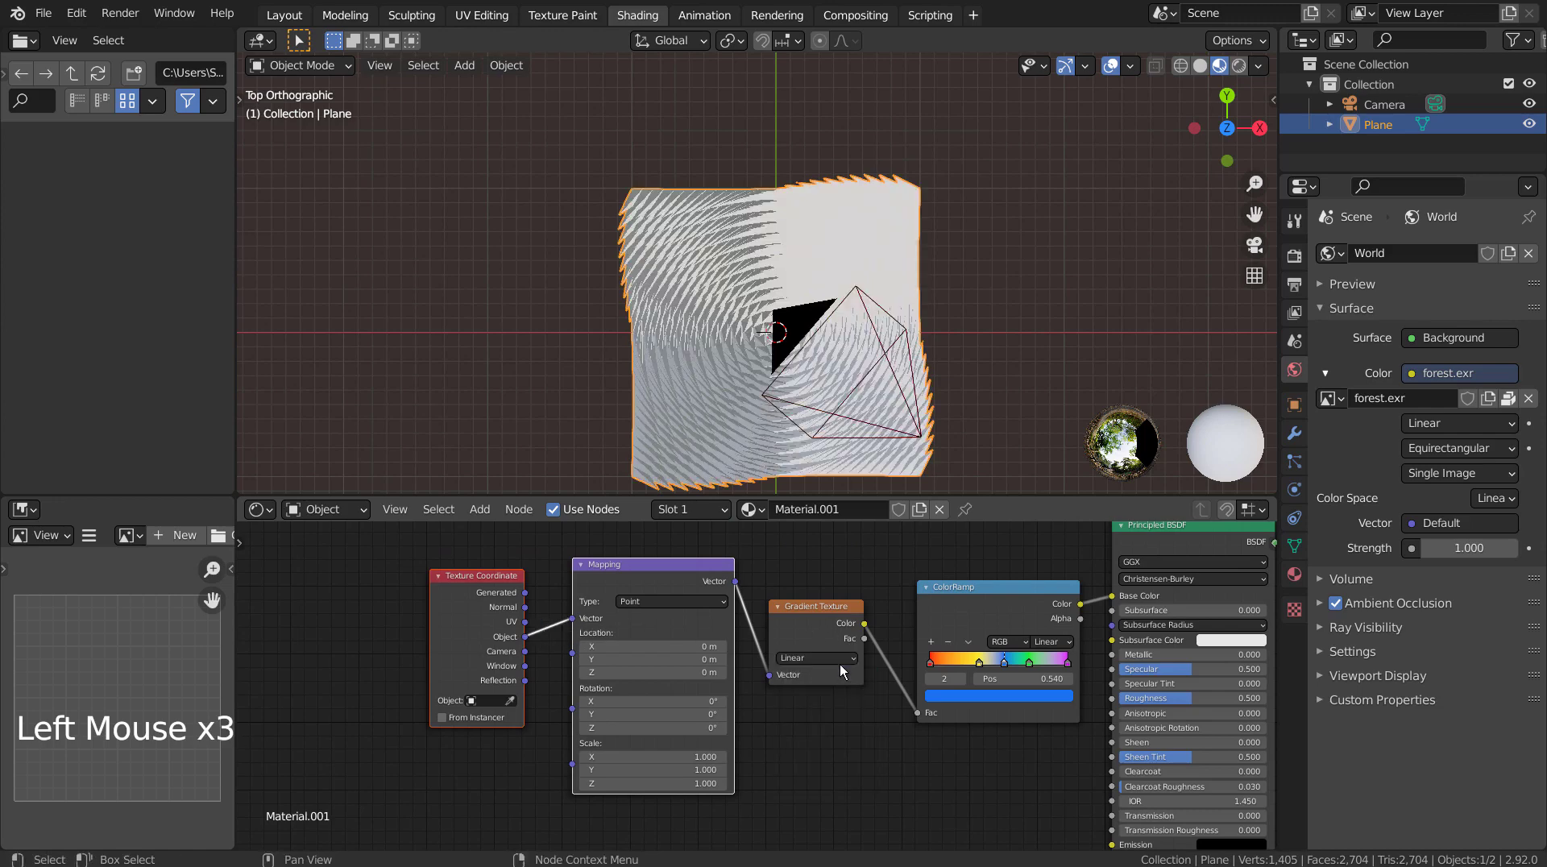
{"action": "left_click_drag", "start_coordinate": [839, 655], "coordinate": [841, 730]}
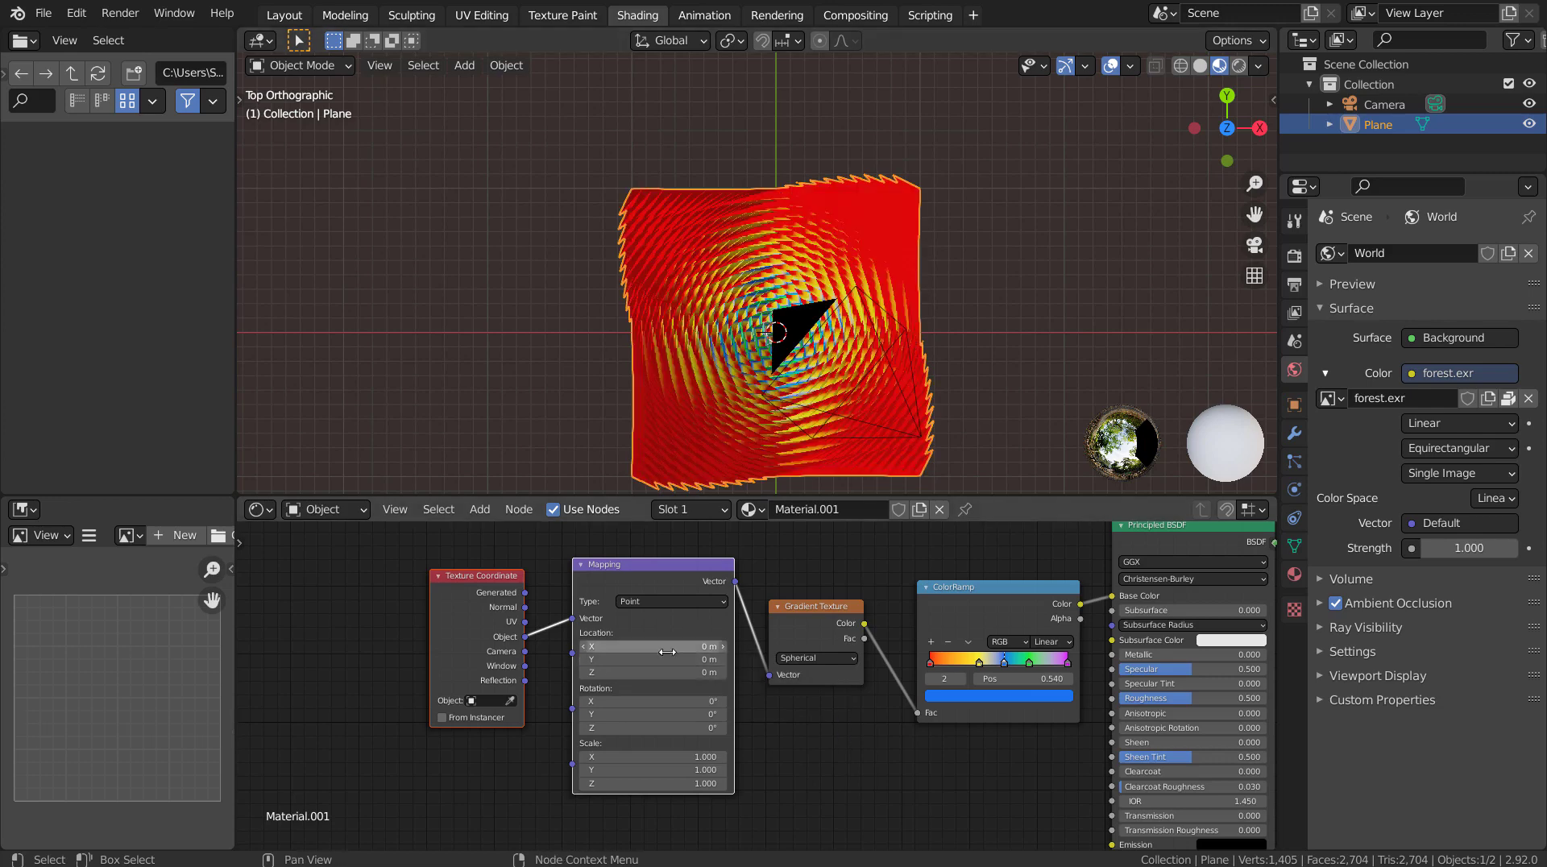
Step: Scale the Mapping to X -0.2, Y -0.1, Z 0.6 and view through the camera
{"action": "mouse_move", "coordinate": [641, 757]}
{"action": "left_mouse_down"}
{"action": "mouse_move", "coordinate": [564, 758]}
{"action": "mouse_move", "coordinate": [611, 758]}
{"action": "left_mouse_up"}
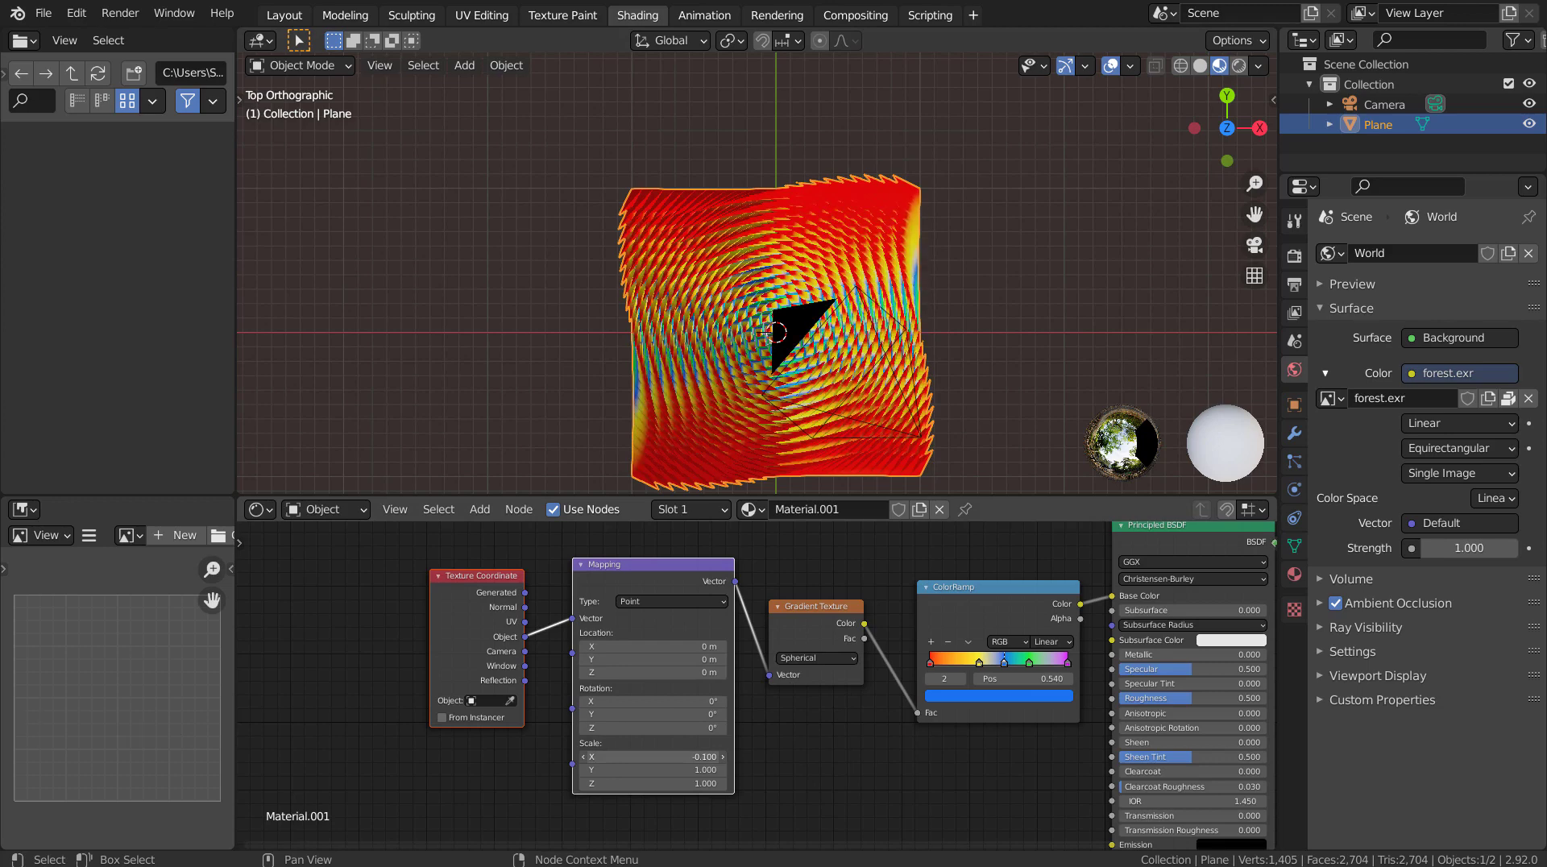
{"action": "mouse_move", "coordinate": [654, 770]}
{"action": "left_mouse_down"}
{"action": "mouse_move", "coordinate": [633, 783]}
{"action": "mouse_move", "coordinate": [666, 783]}
{"action": "mouse_move", "coordinate": [651, 783]}
{"action": "left_mouse_up"}
{"action": "key", "text": "KP_0"}
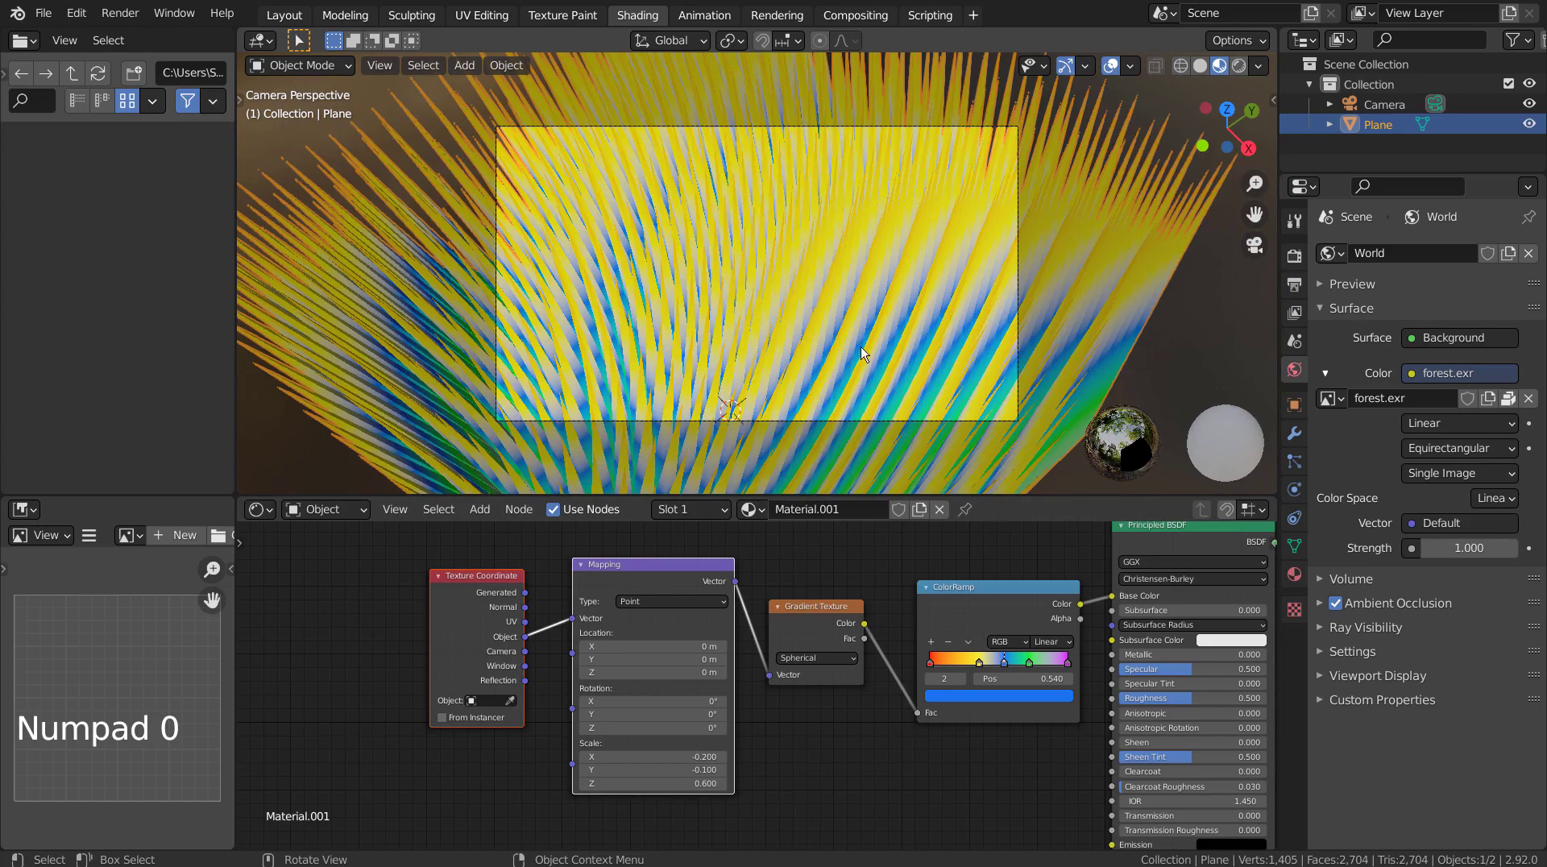
Step: Back in the Layout workspace, deselect the plane and switch the viewport to Rendered shading
{"action": "left_click", "coordinate": [284, 15]}
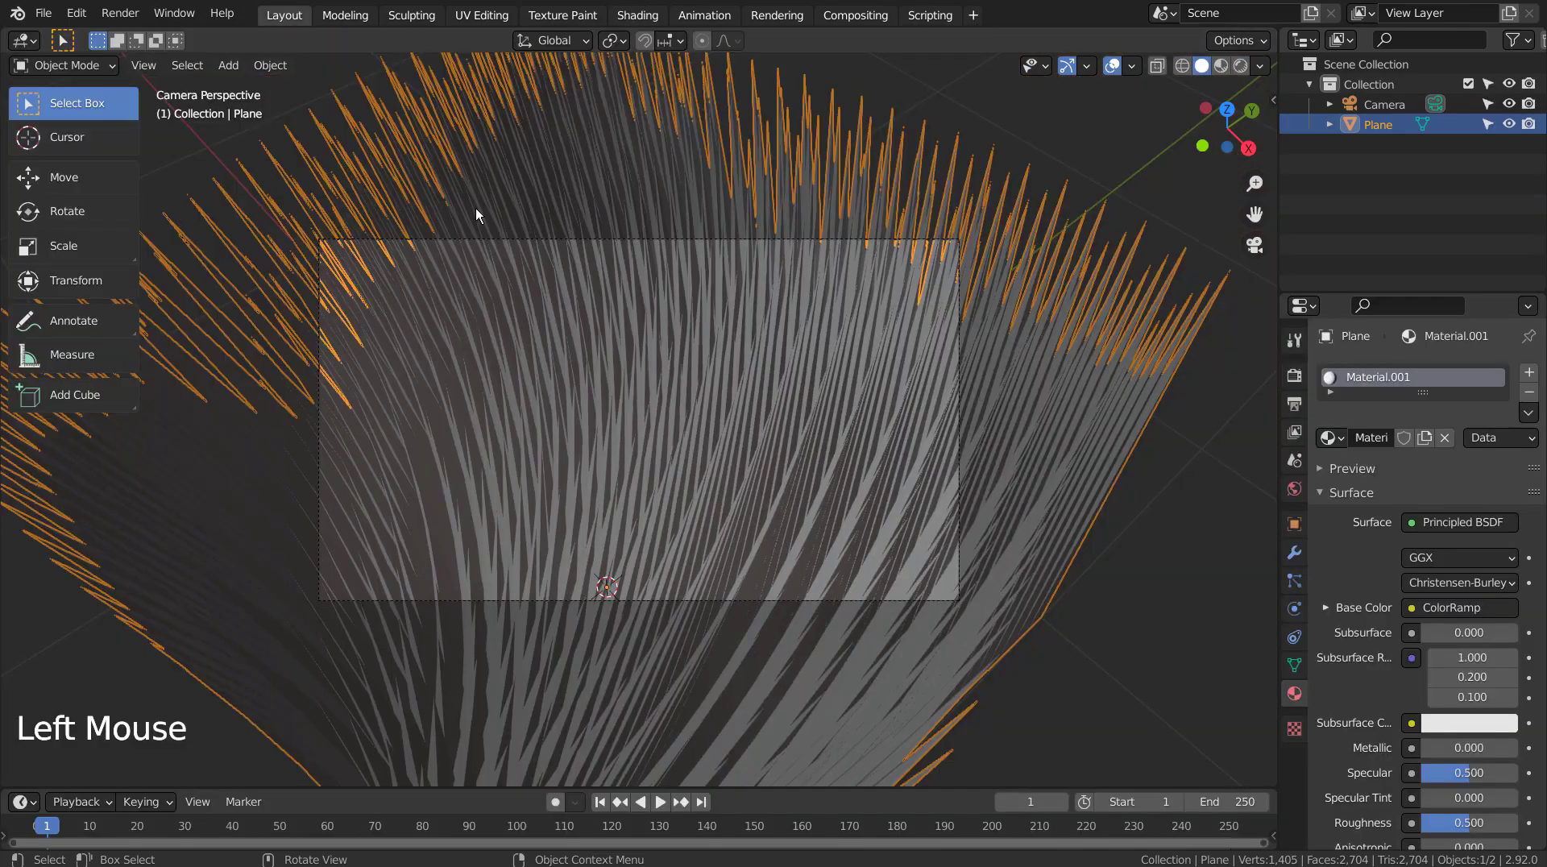
{"action": "left_click", "coordinate": [1201, 90]}
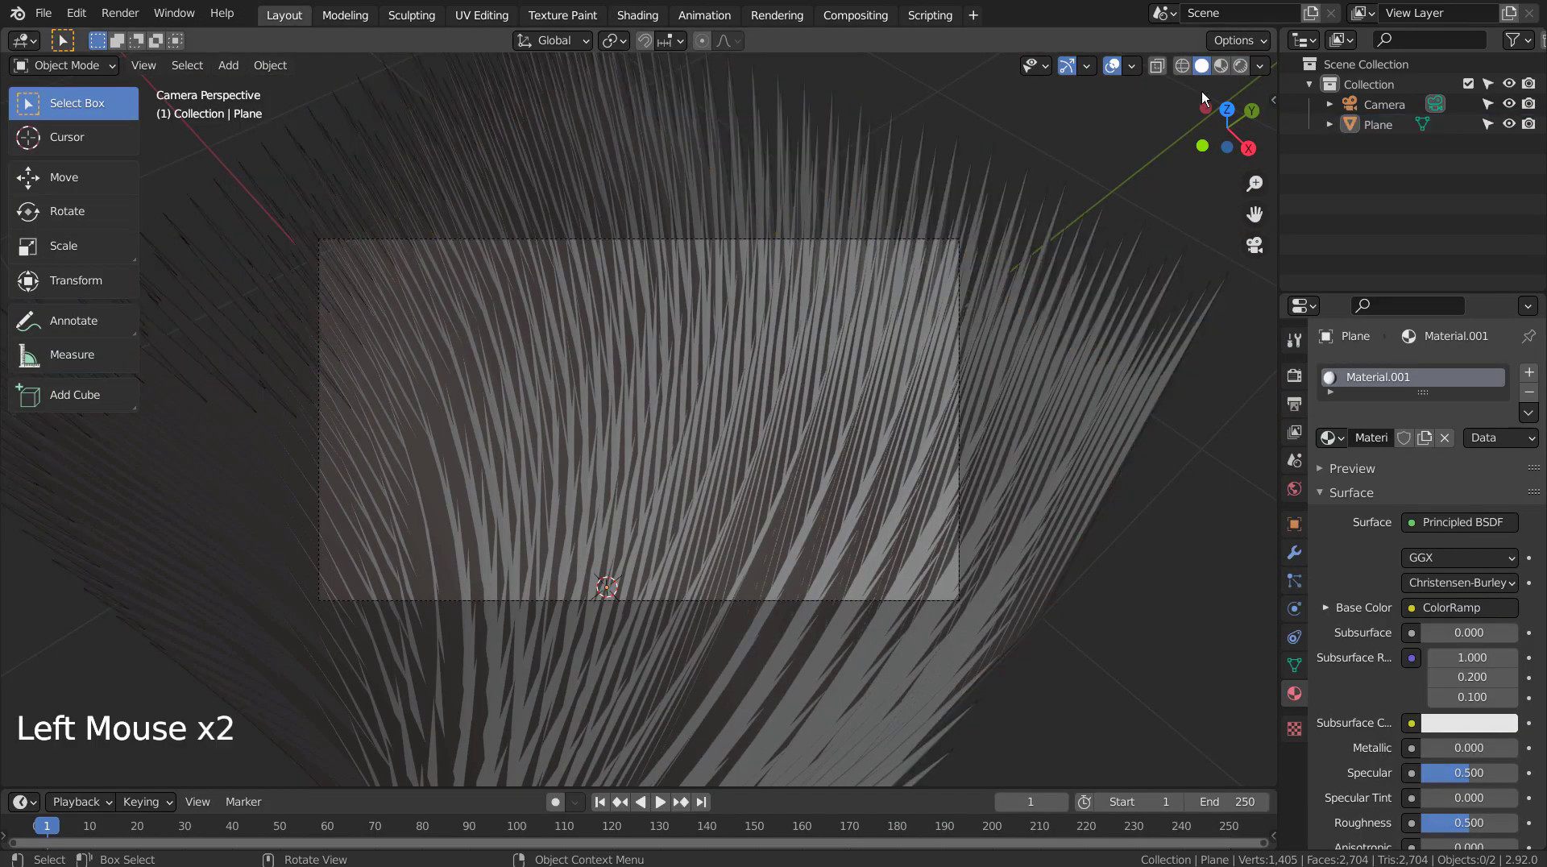
{"action": "left_click", "coordinate": [1238, 66]}
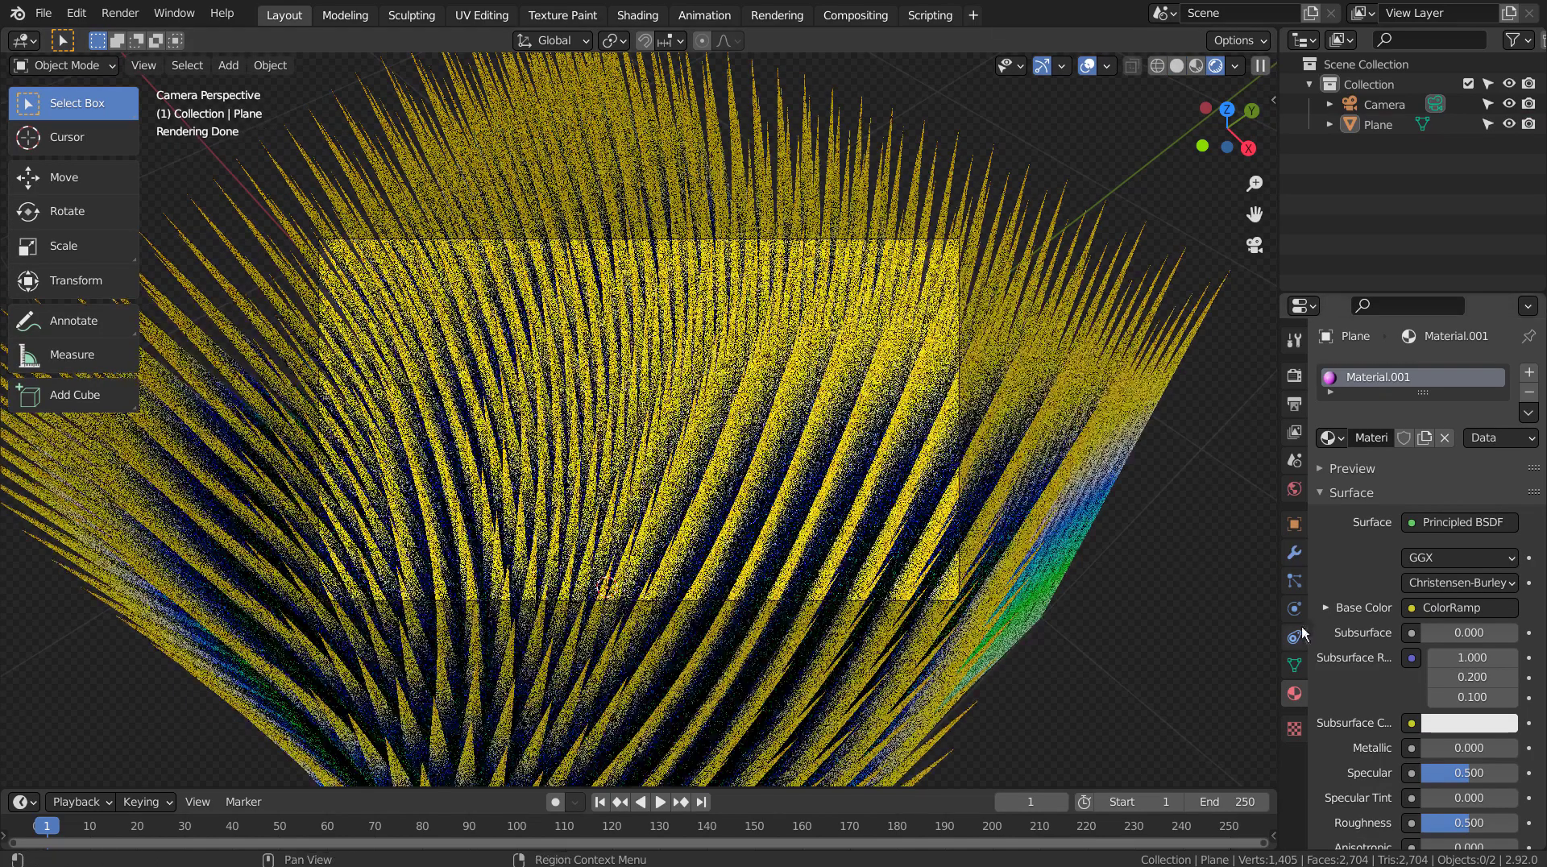
Step: Replace the world's forest.exr colour with a Nishita Sky Texture
{"action": "left_click", "coordinate": [1294, 489]}
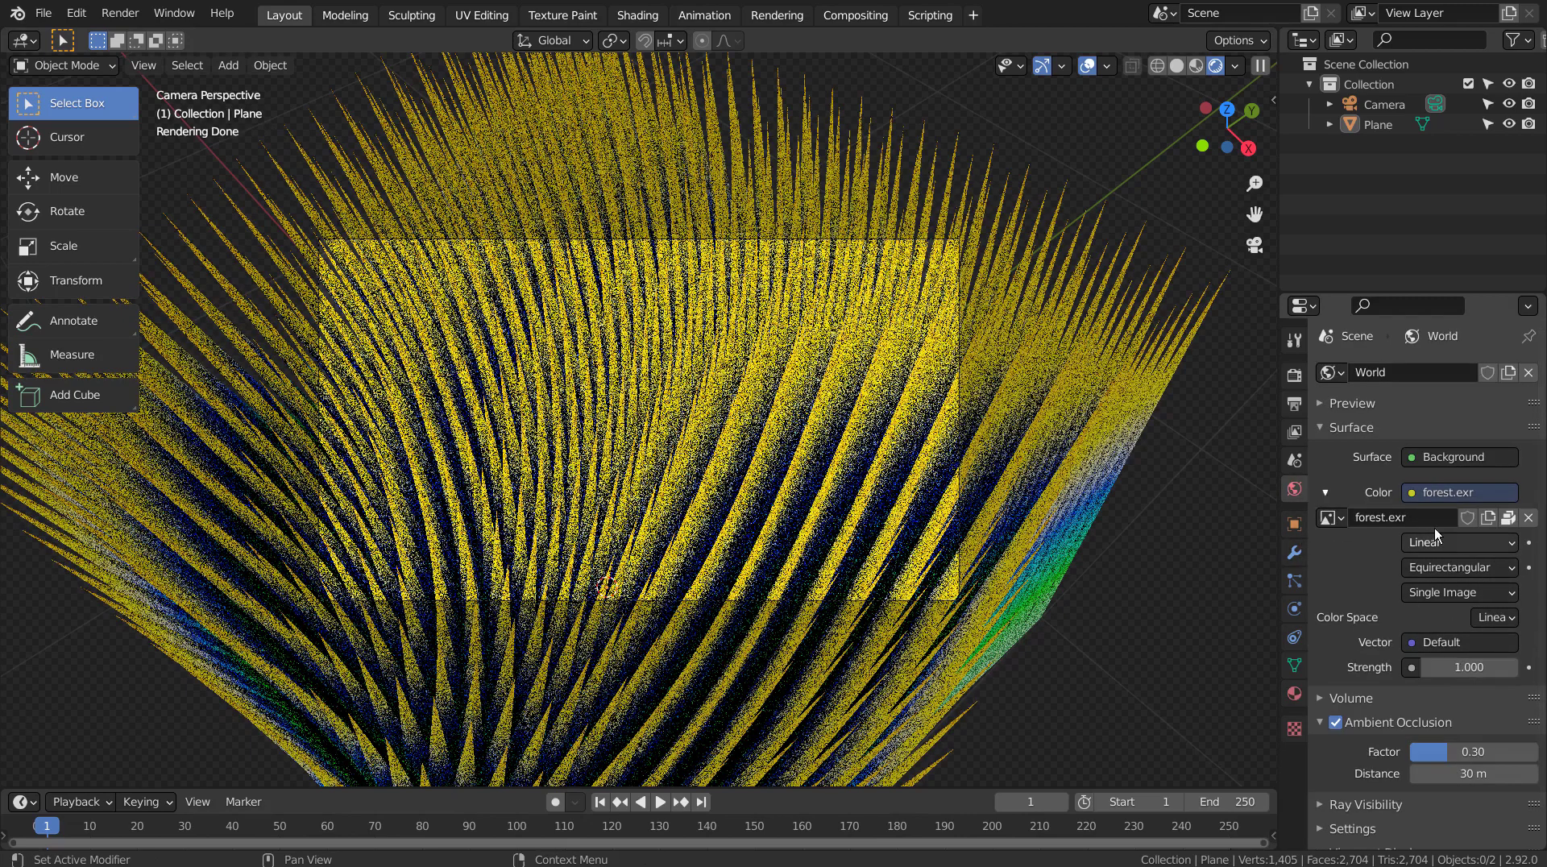
{"action": "left_click", "coordinate": [1413, 496]}
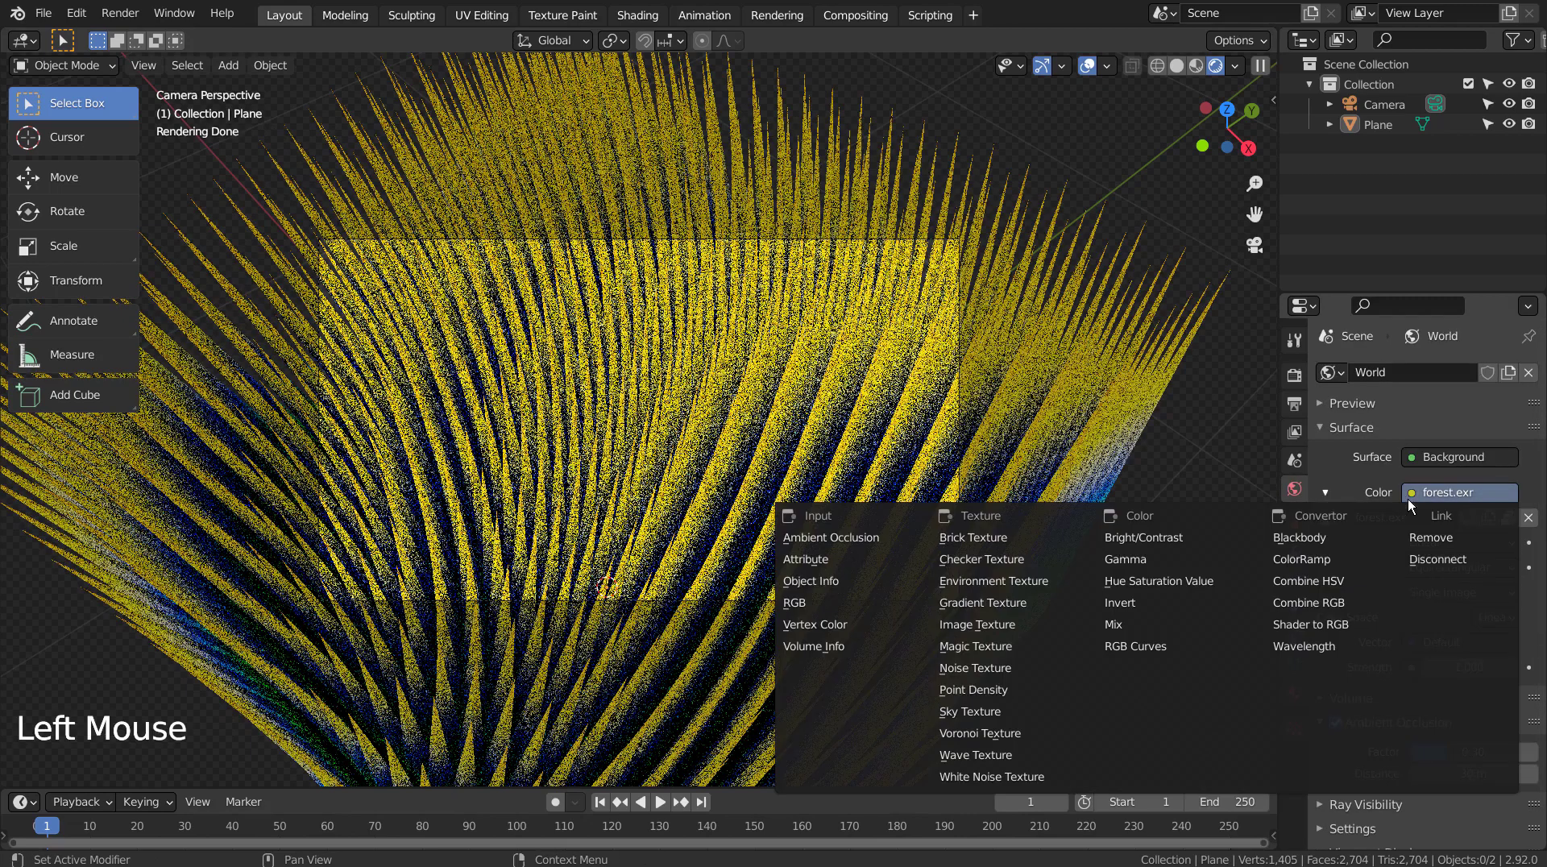
{"action": "left_click", "coordinate": [1018, 719]}
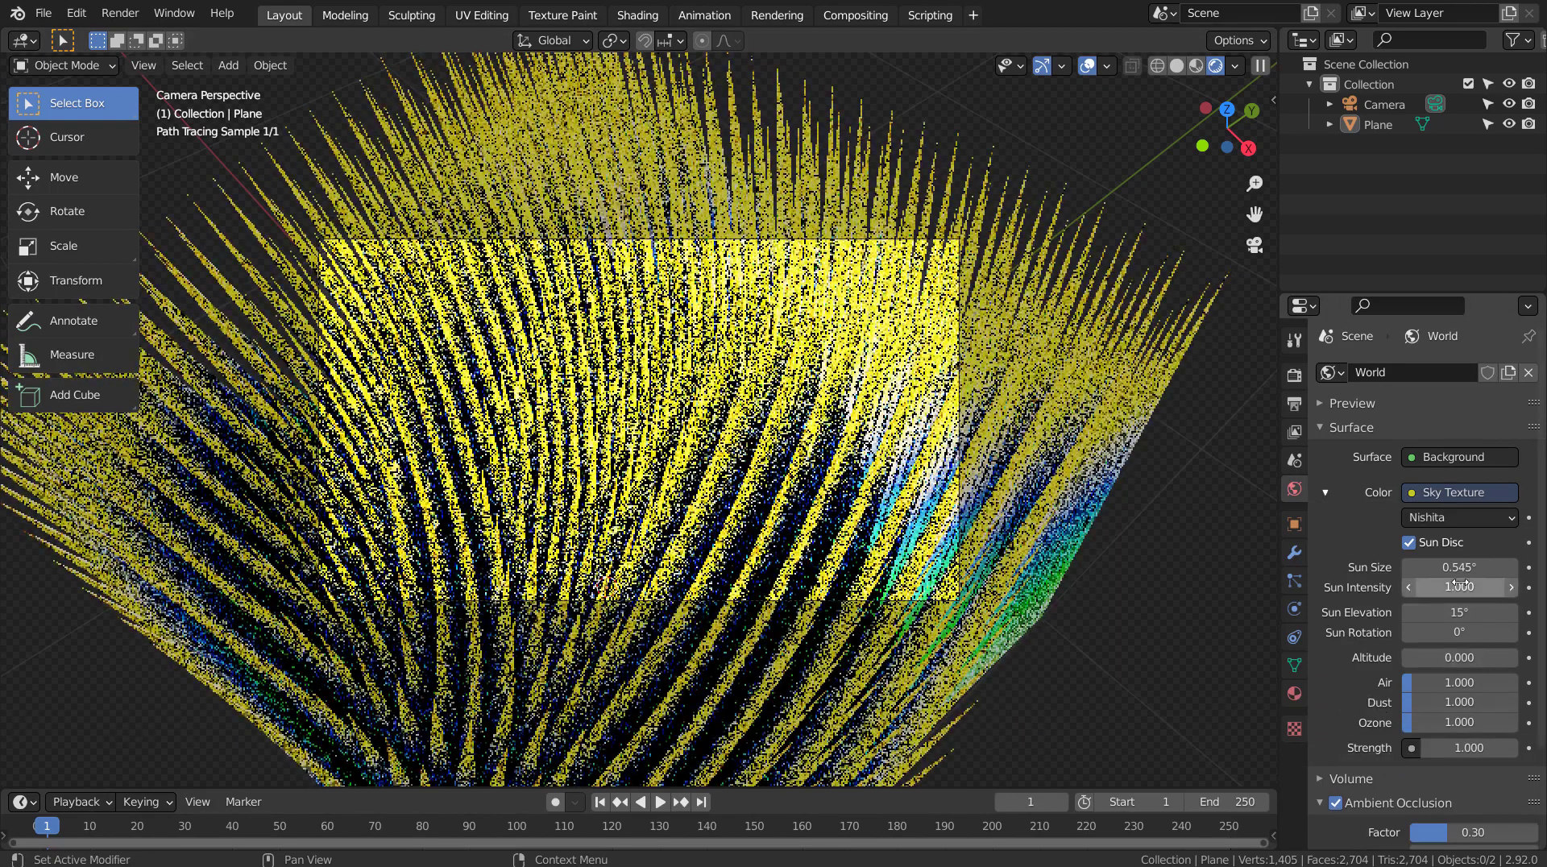
Step: Set the Nishita sun intensity to 0.1
{"action": "left_click", "coordinate": [1459, 585]}
{"action": "type", "text": ".1"}
{"action": "key", "text": "Return"}
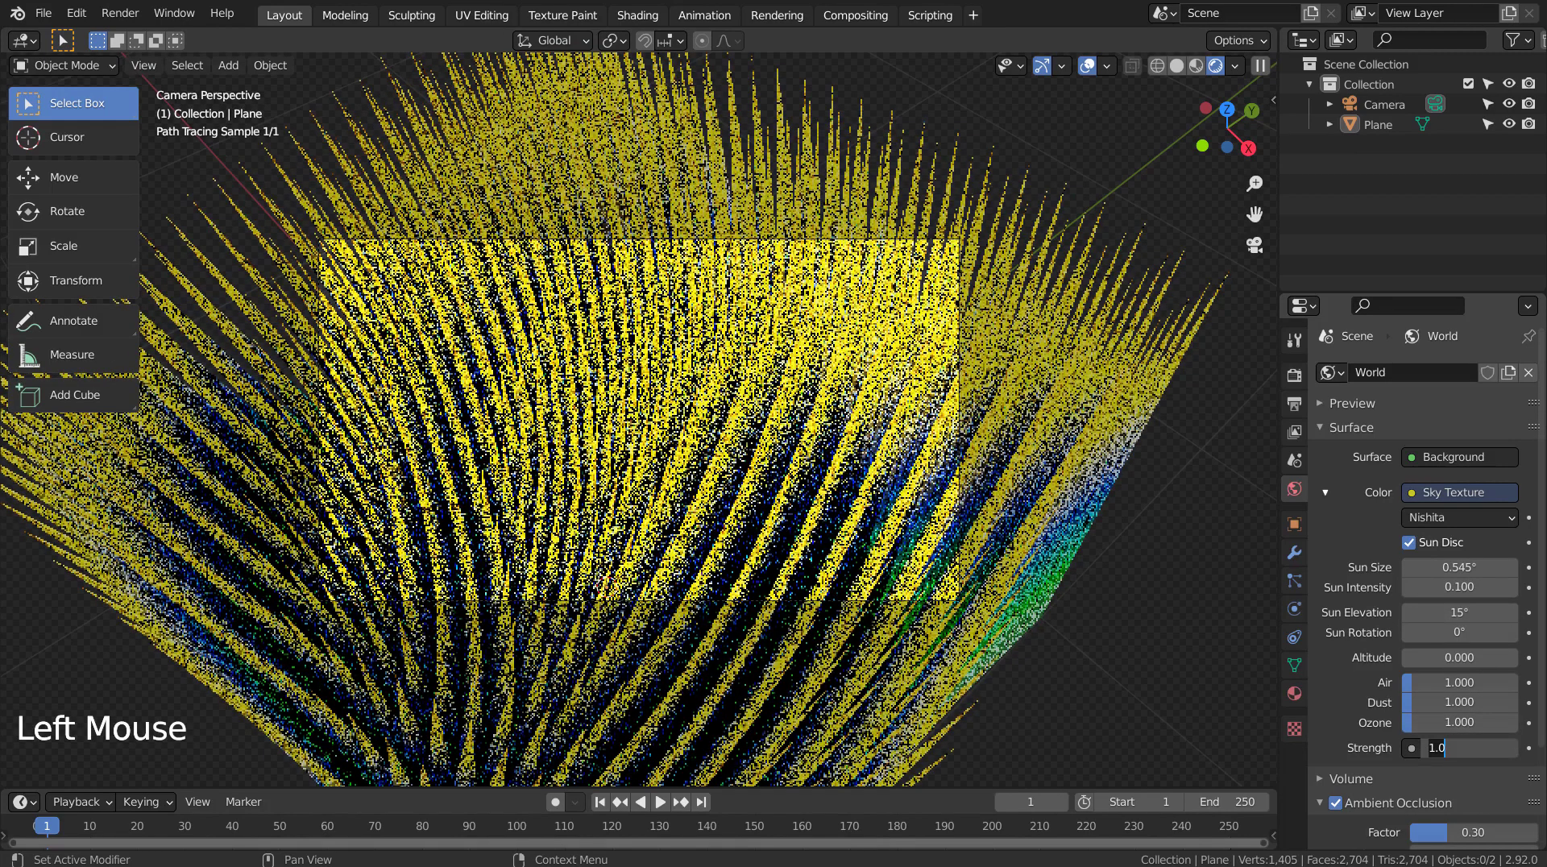
{"action": "type", "text": ".1"}
{"action": "key", "text": "Return"}
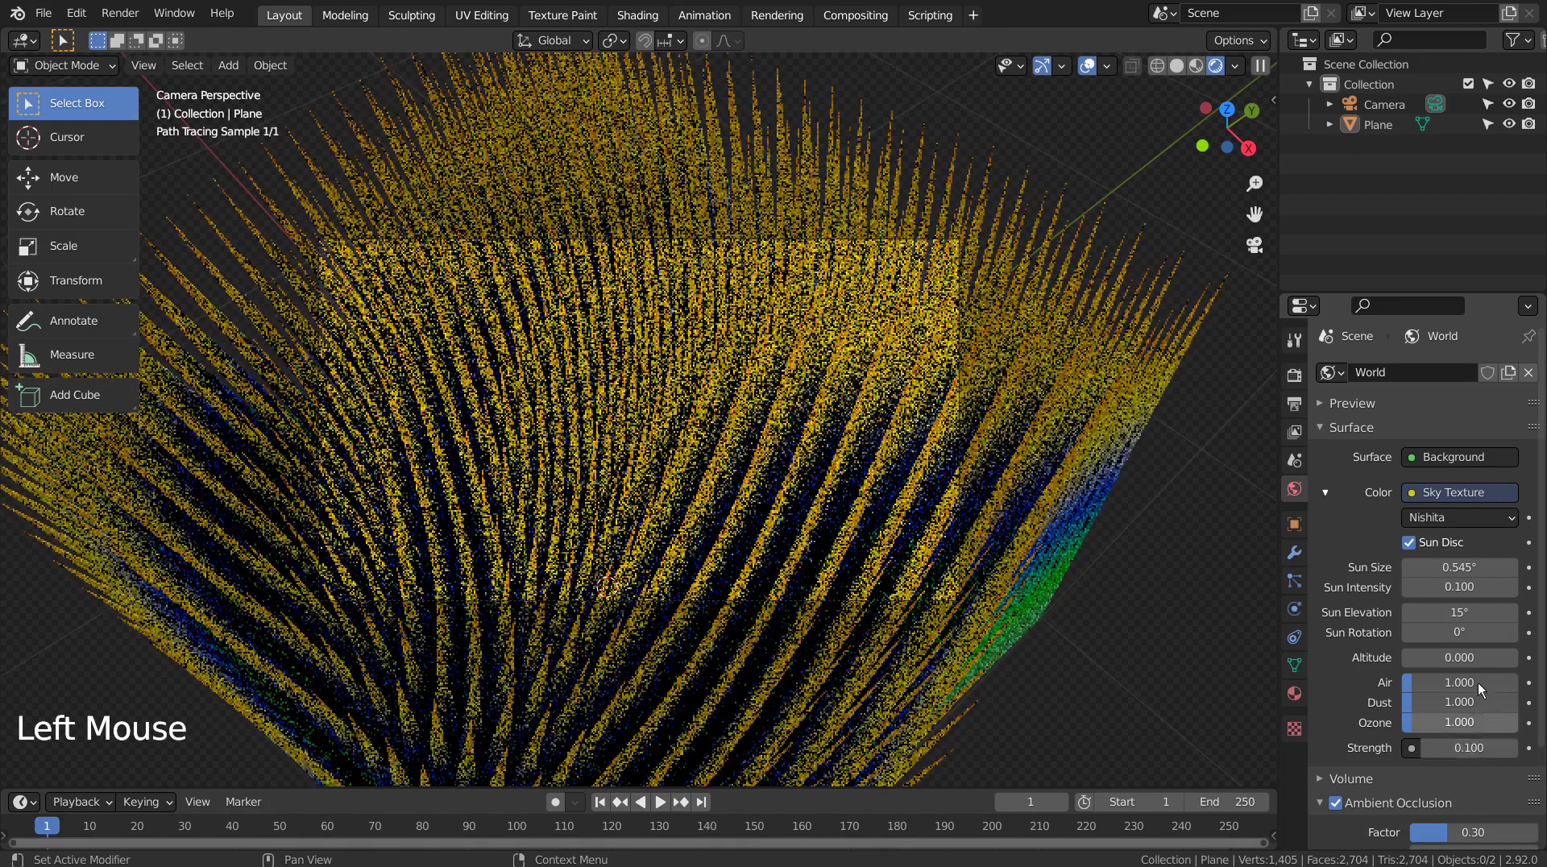
Step: Set the sun elevation to 90° and the sun rotation to 270°
{"action": "left_click", "coordinate": [1460, 631]}
{"action": "type", "text": "90"}
{"action": "key", "text": "Return"}
{"action": "double_click", "coordinate": [1460, 632]}
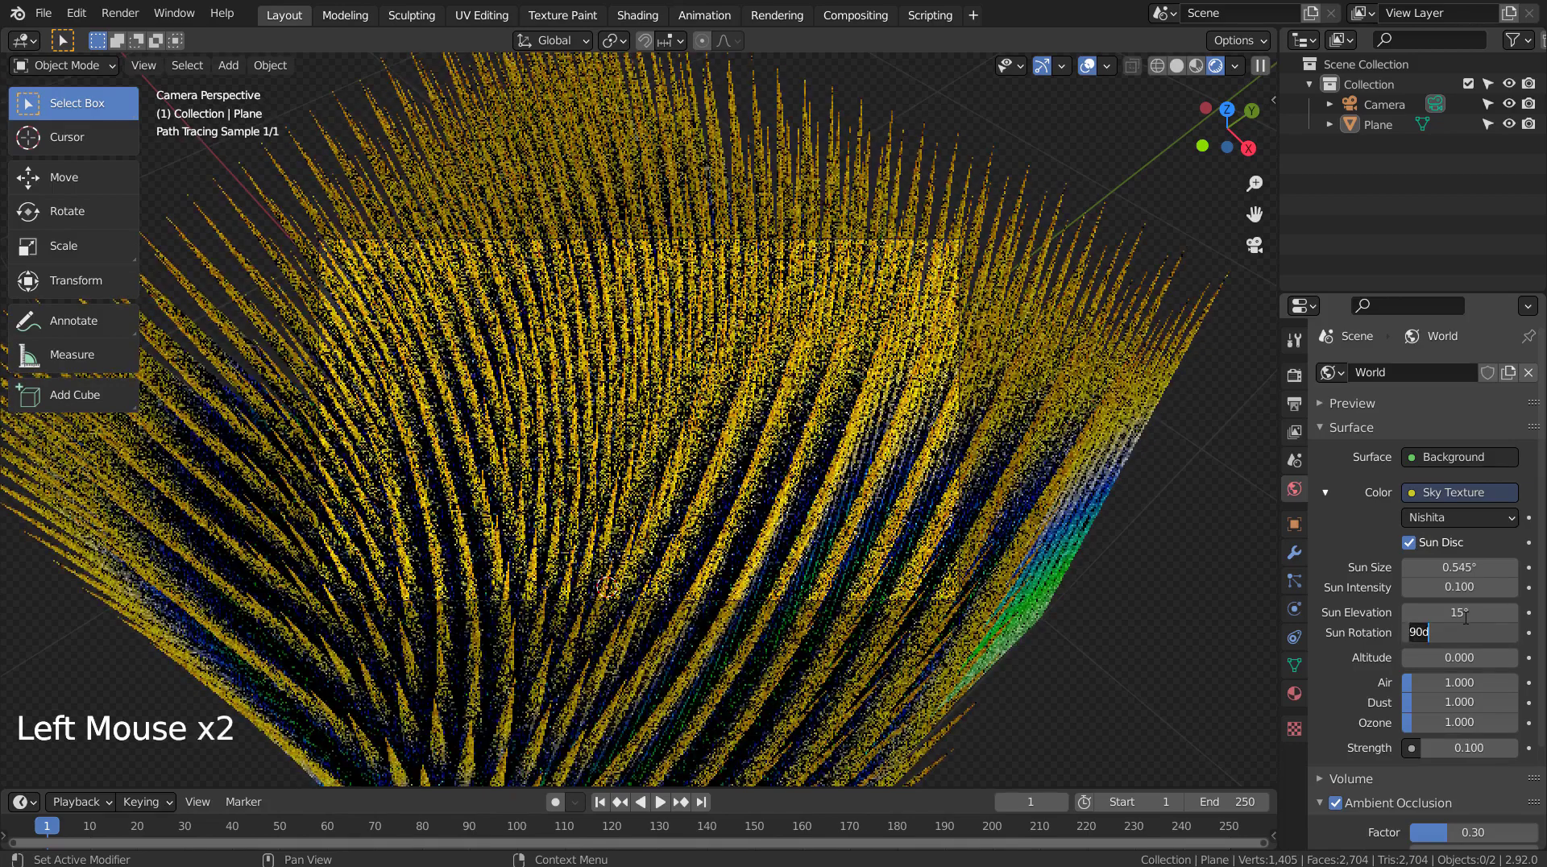
{"action": "left_click", "coordinate": [1465, 617]}
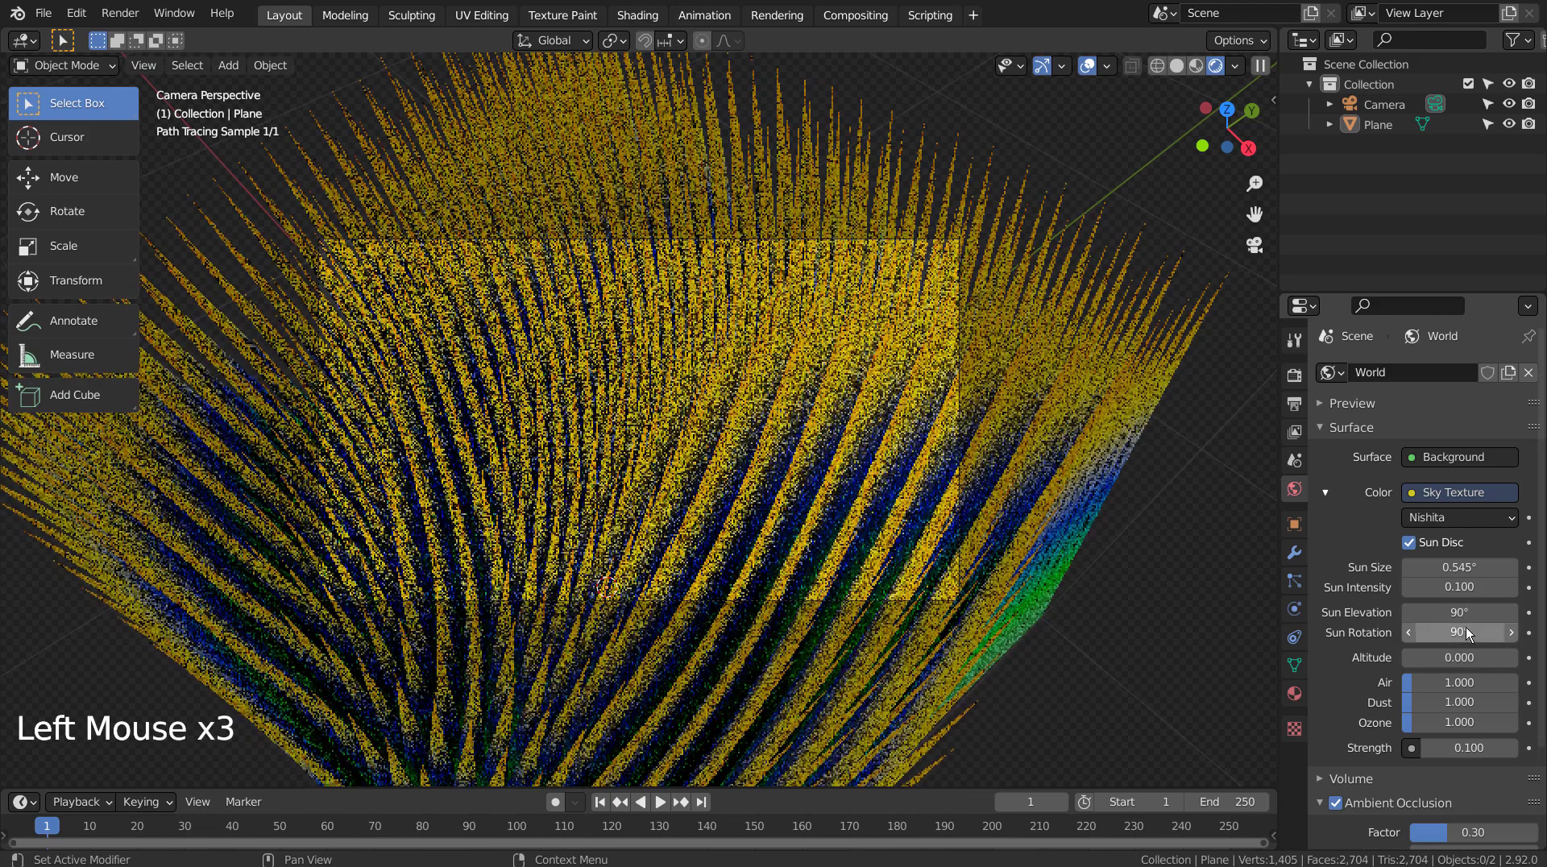
{"action": "left_click", "coordinate": [1460, 634]}
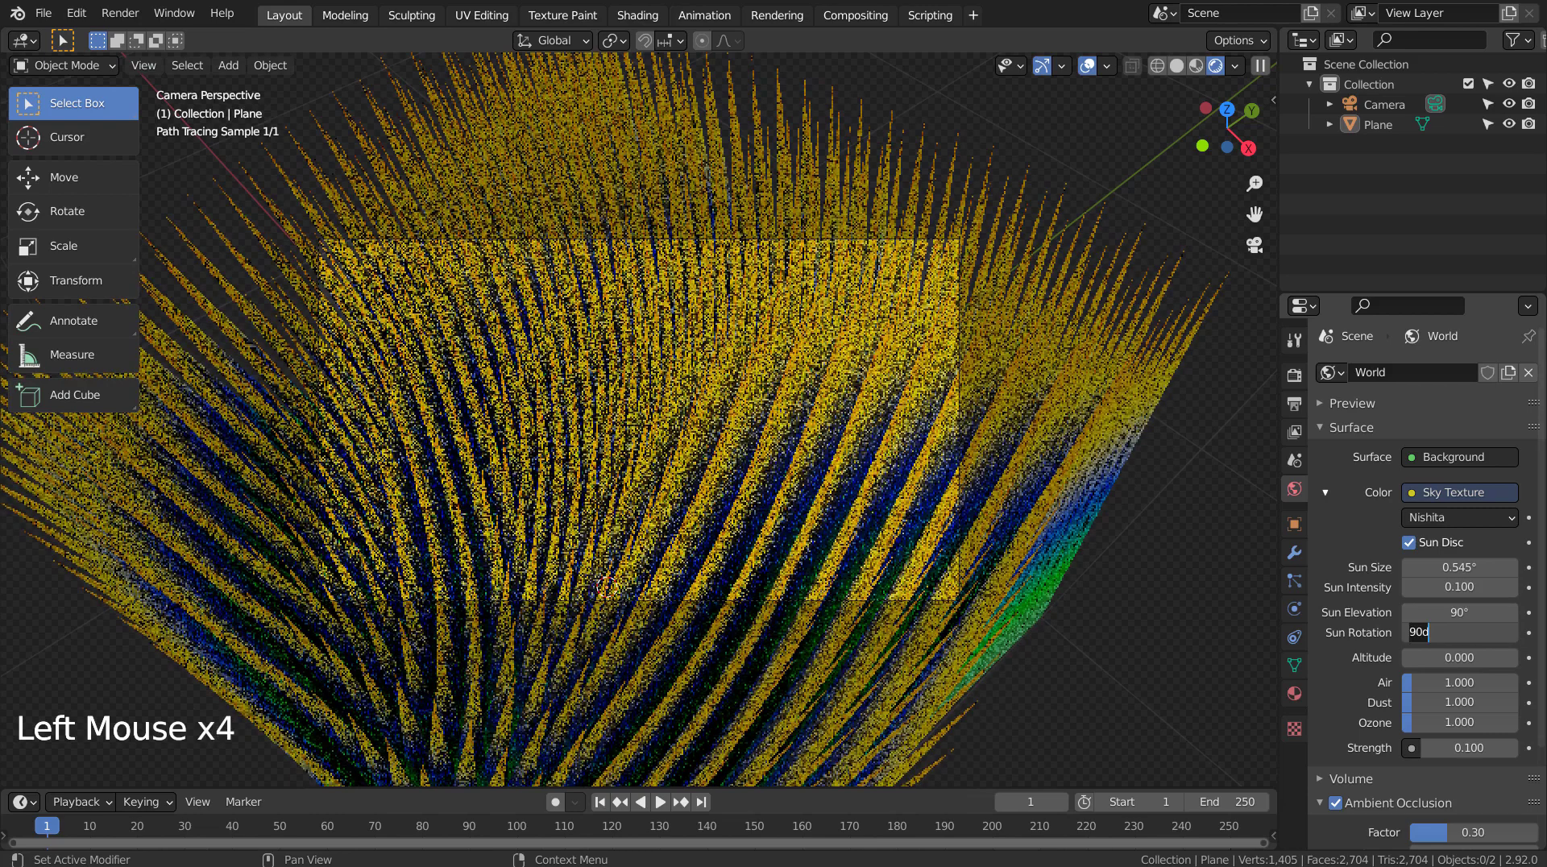
{"action": "key", "text": "Return"}
{"action": "left_click", "coordinate": [1459, 632]}
{"action": "key", "text": "Return"}
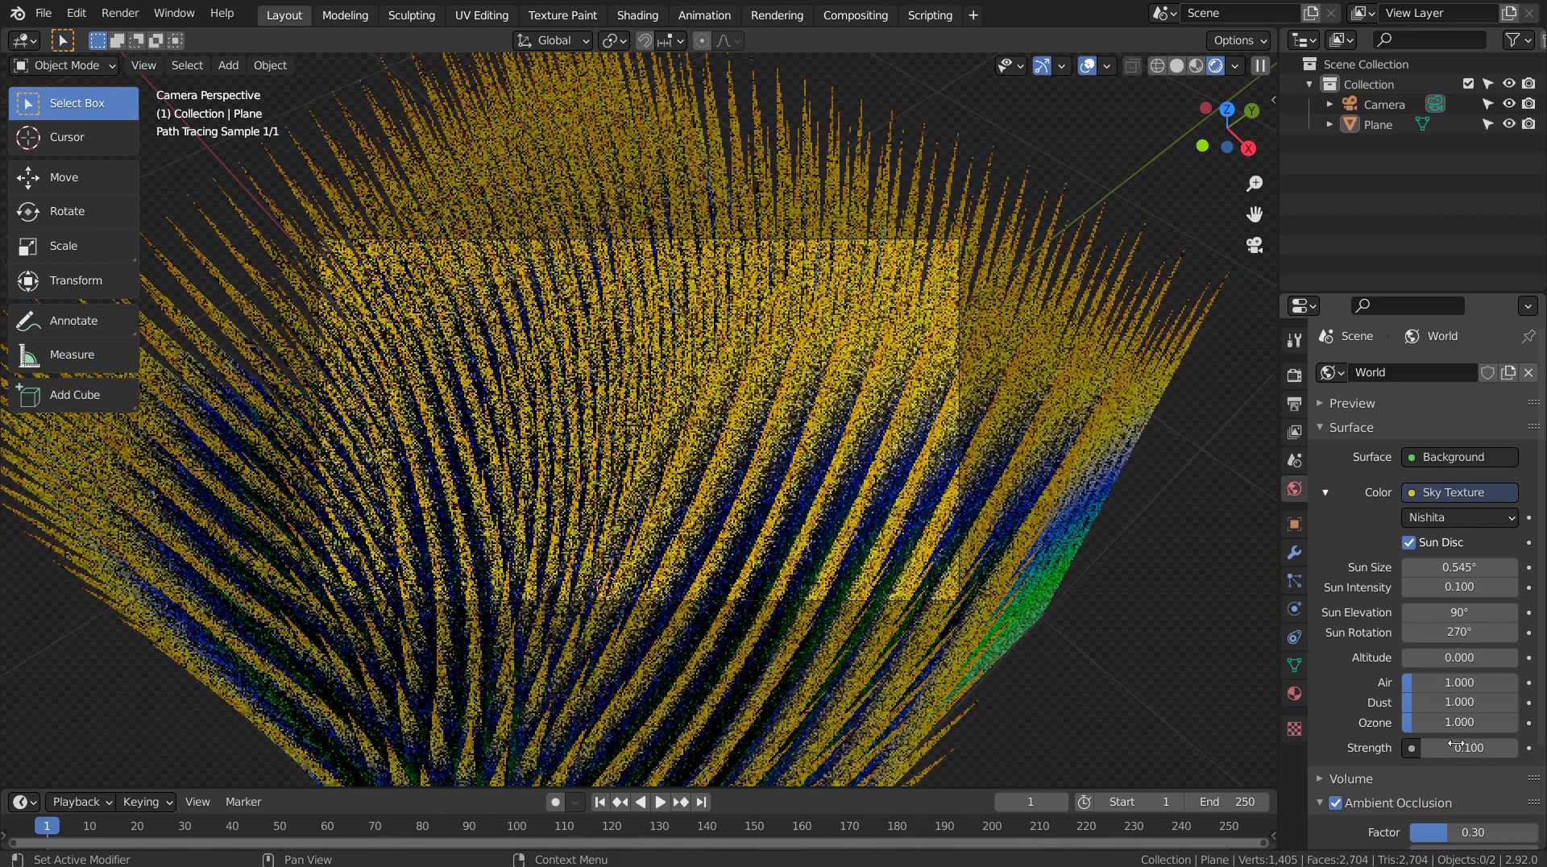
Step: Set the world strength to 0.2
{"action": "left_click", "coordinate": [1462, 748]}
{"action": "type", "text": "1"}
{"action": "key", "text": "Return"}
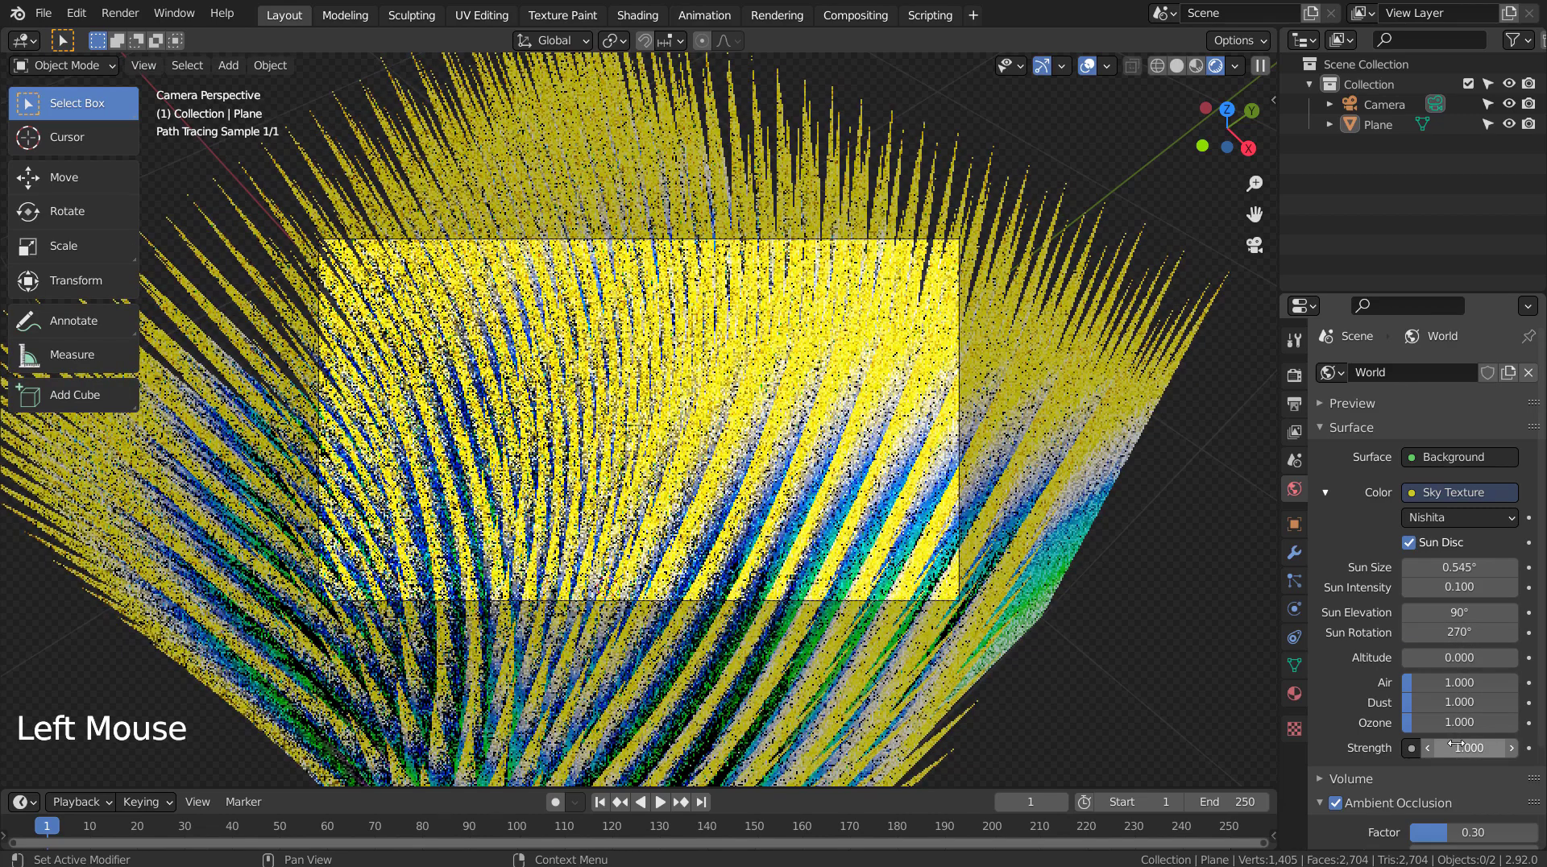
{"action": "double_click", "coordinate": [1456, 746]}
{"action": "type", "text": "0.2"}
{"action": "key", "text": "Return"}
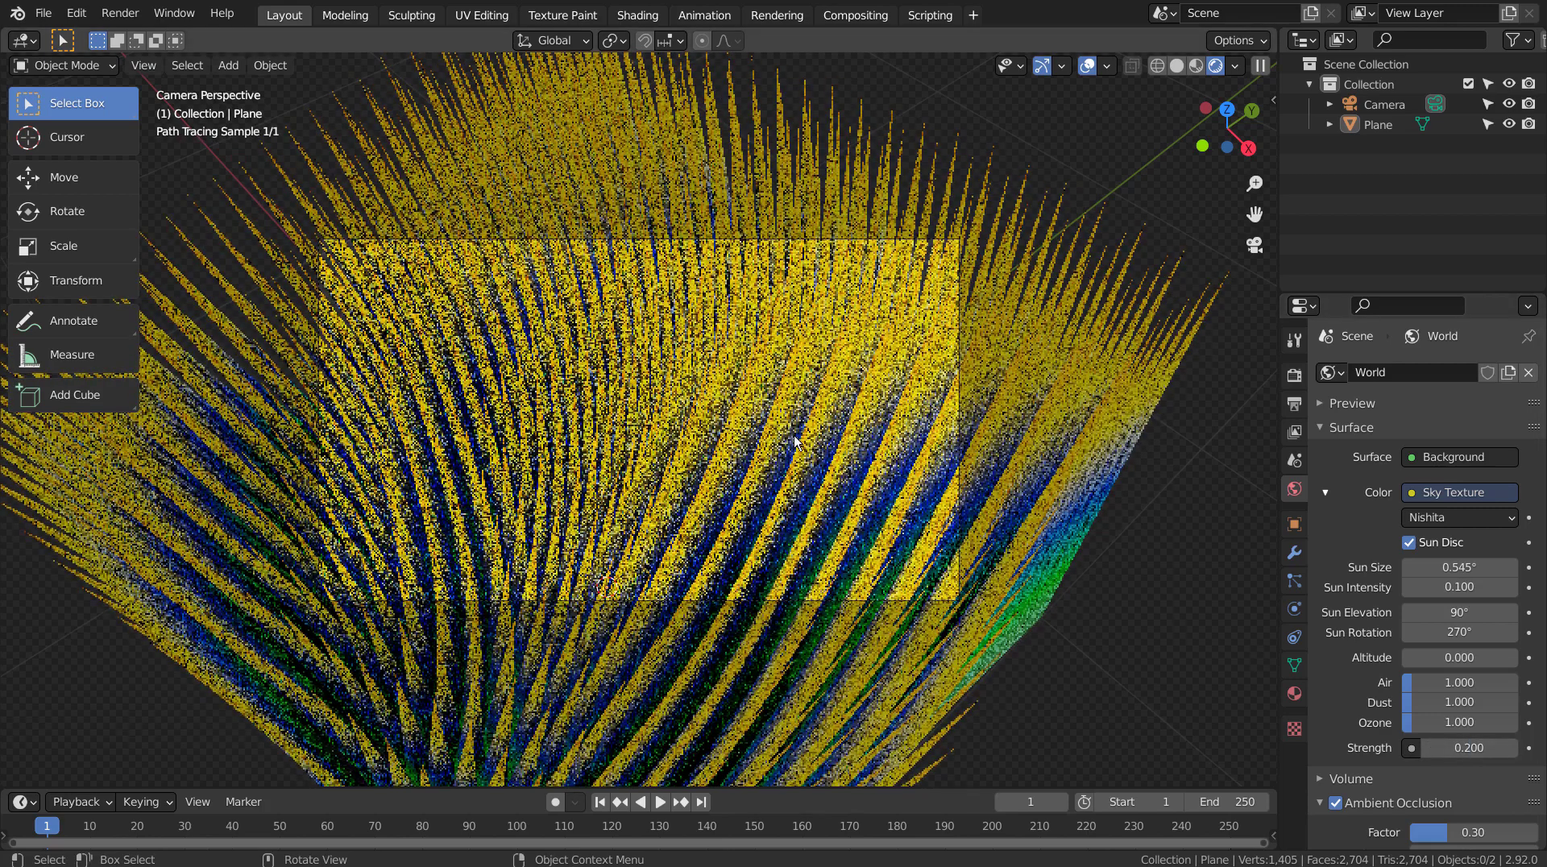
Step: Move around the rendered scene with walk navigation
{"action": "key", "text": "shift+grave"}
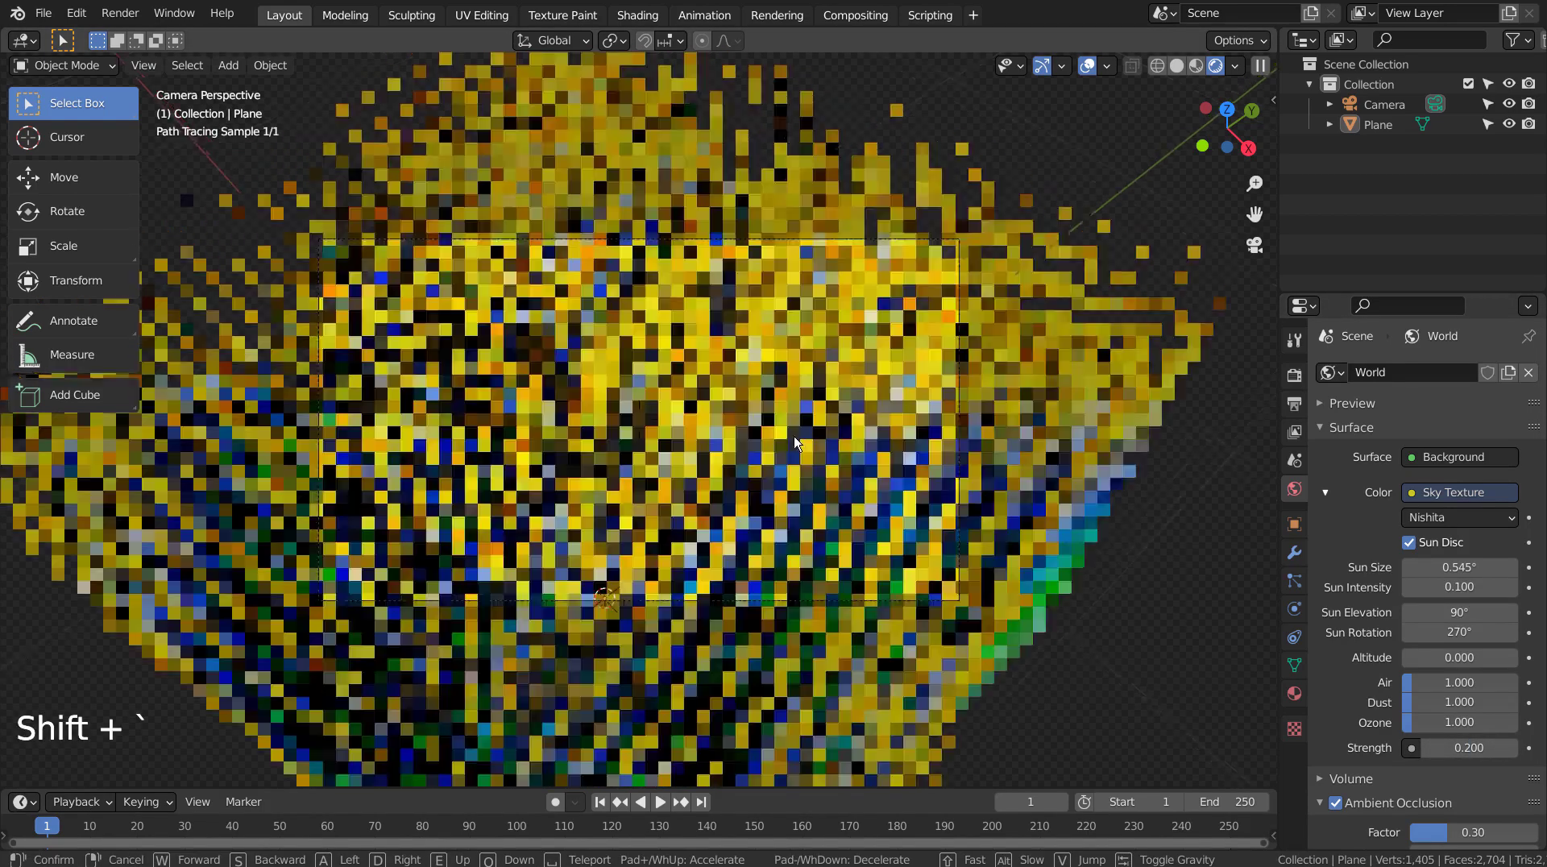
{"action": "key", "text": "w"}
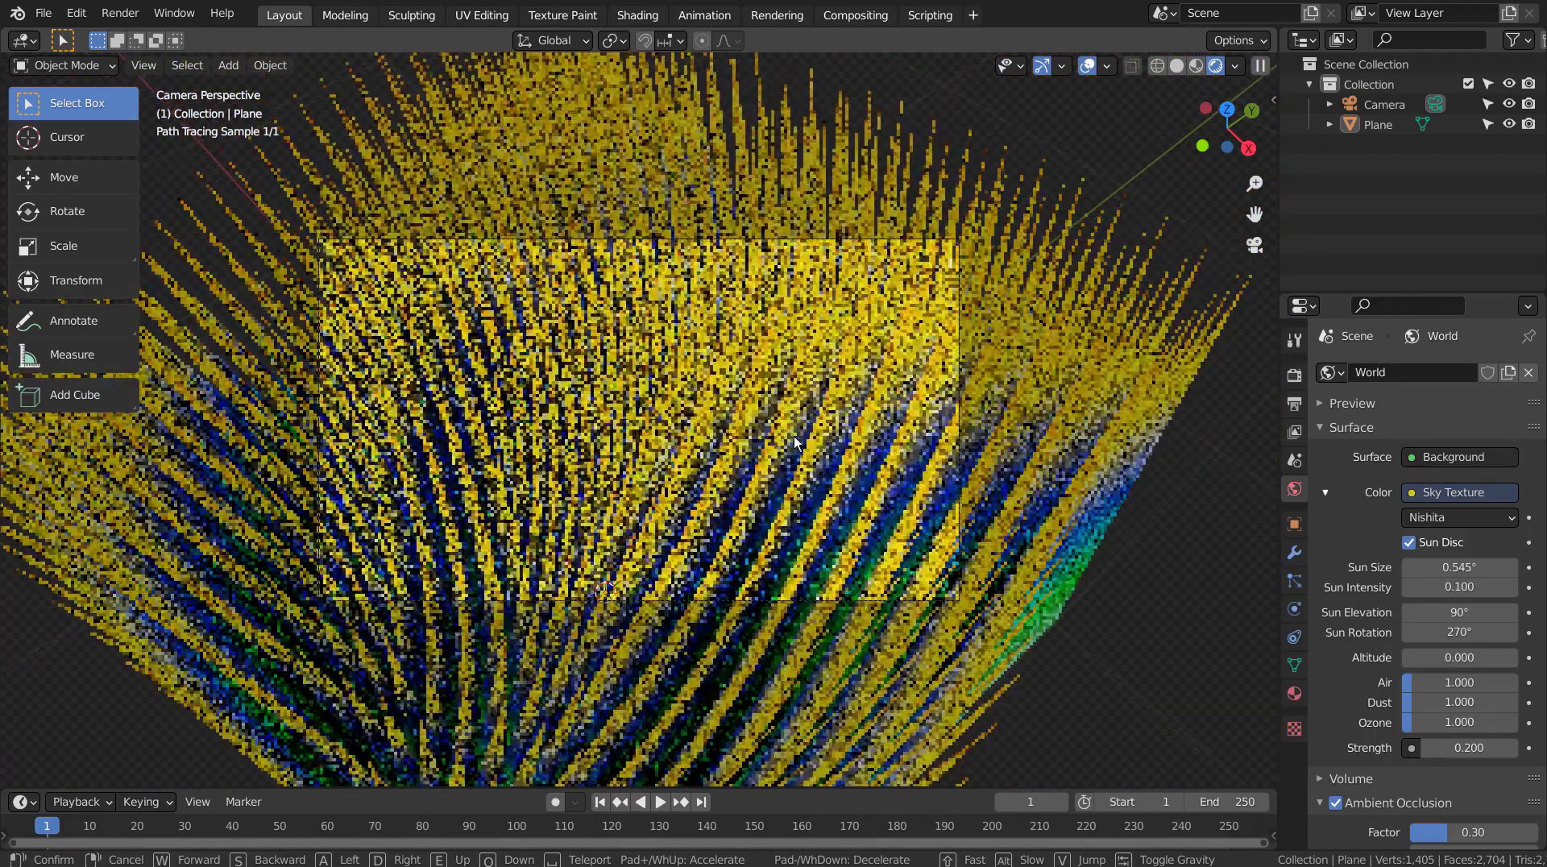
{"action": "left_click", "coordinate": [667, 465]}
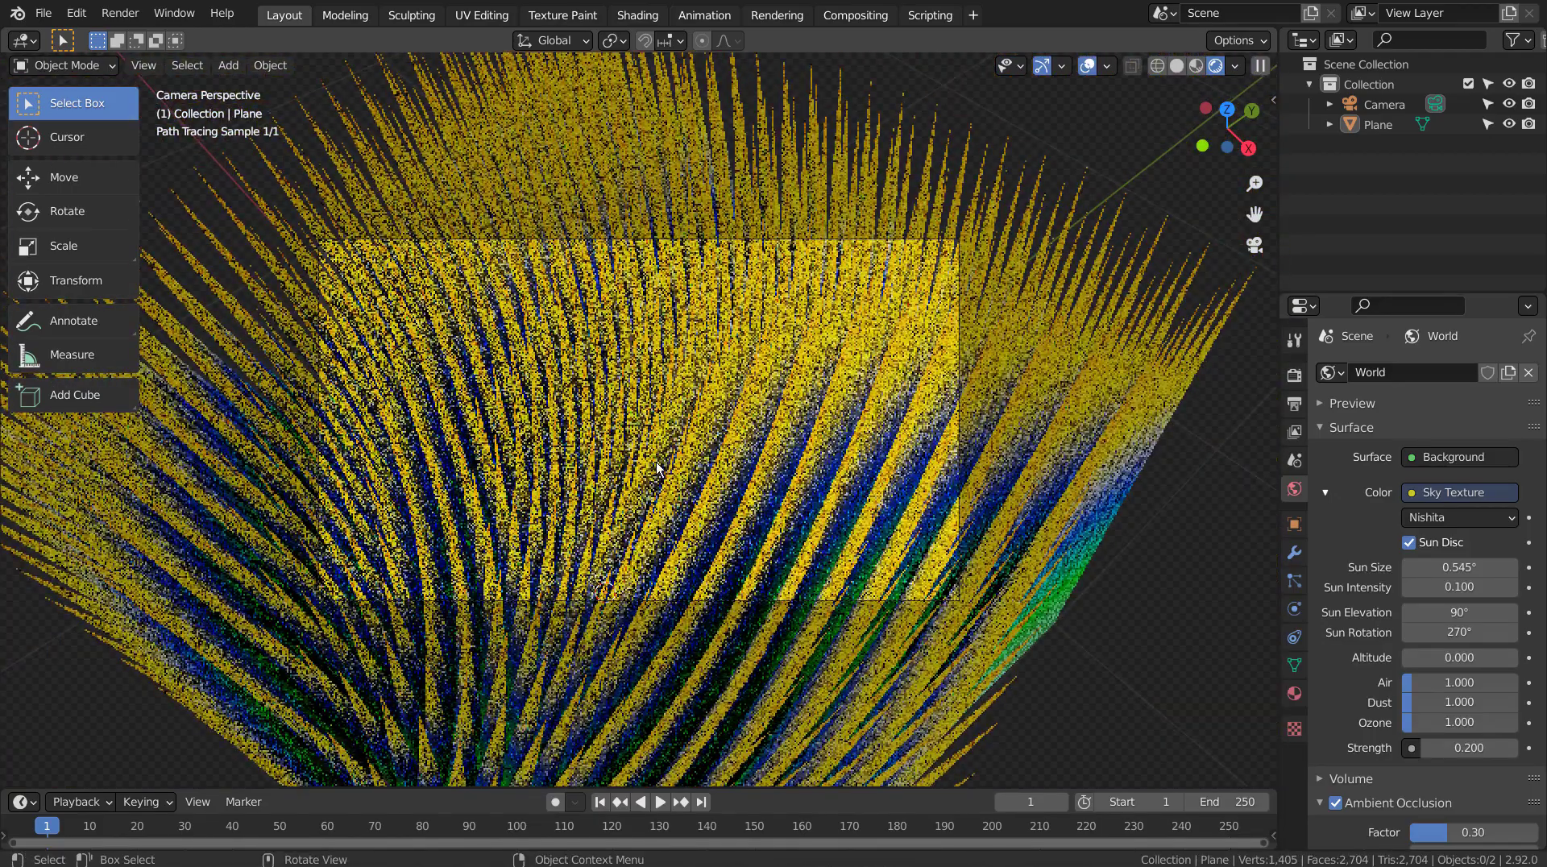
Step: Preview the yellow-blue swirled strands in Material Preview shading from the camera view
{"action": "middle_click_drag", "start_coordinate": [657, 465], "coordinate": [1148, 104]}
{"action": "left_click", "coordinate": [1195, 65]}
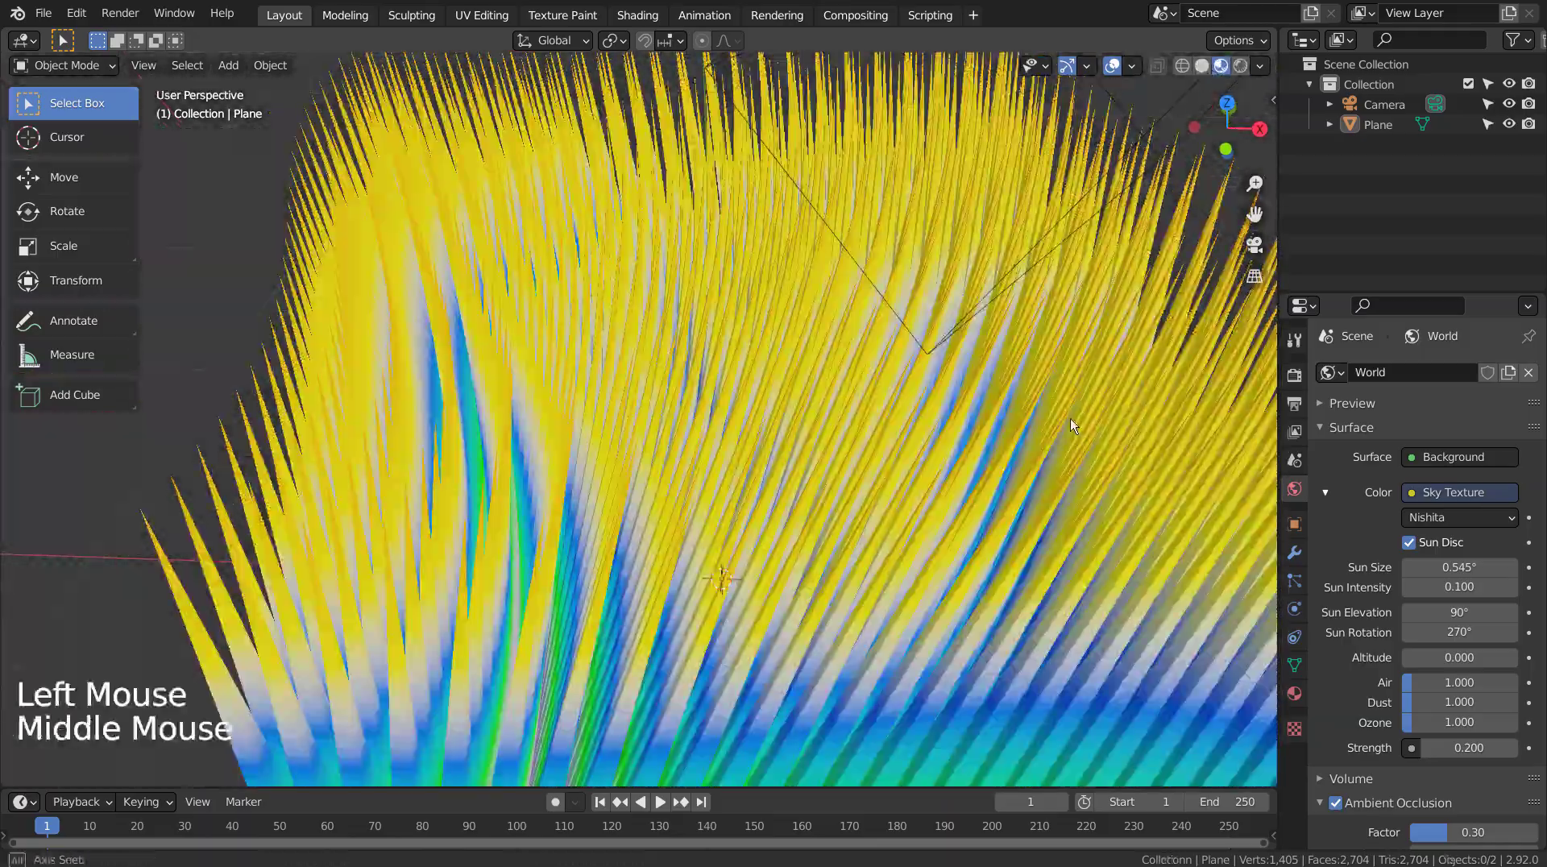
{"action": "middle_click_drag", "start_coordinate": [1068, 427], "coordinate": [960, 504]}
{"action": "key", "text": "KP_0"}
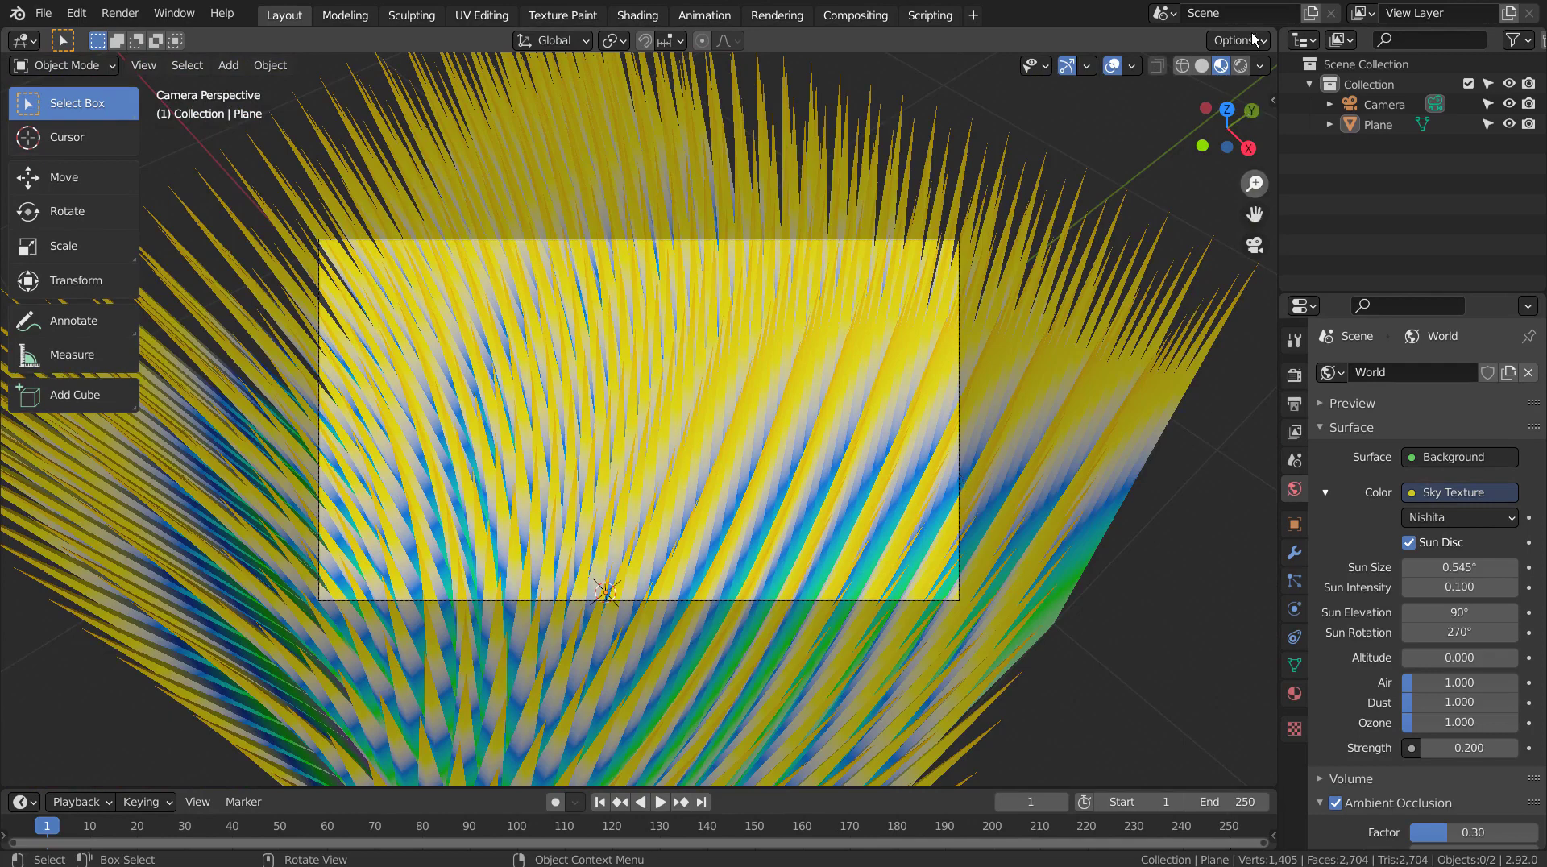
Step: Back in the Layout workspace, set the Cycles render samples to 32
{"action": "left_click", "coordinate": [869, 16]}
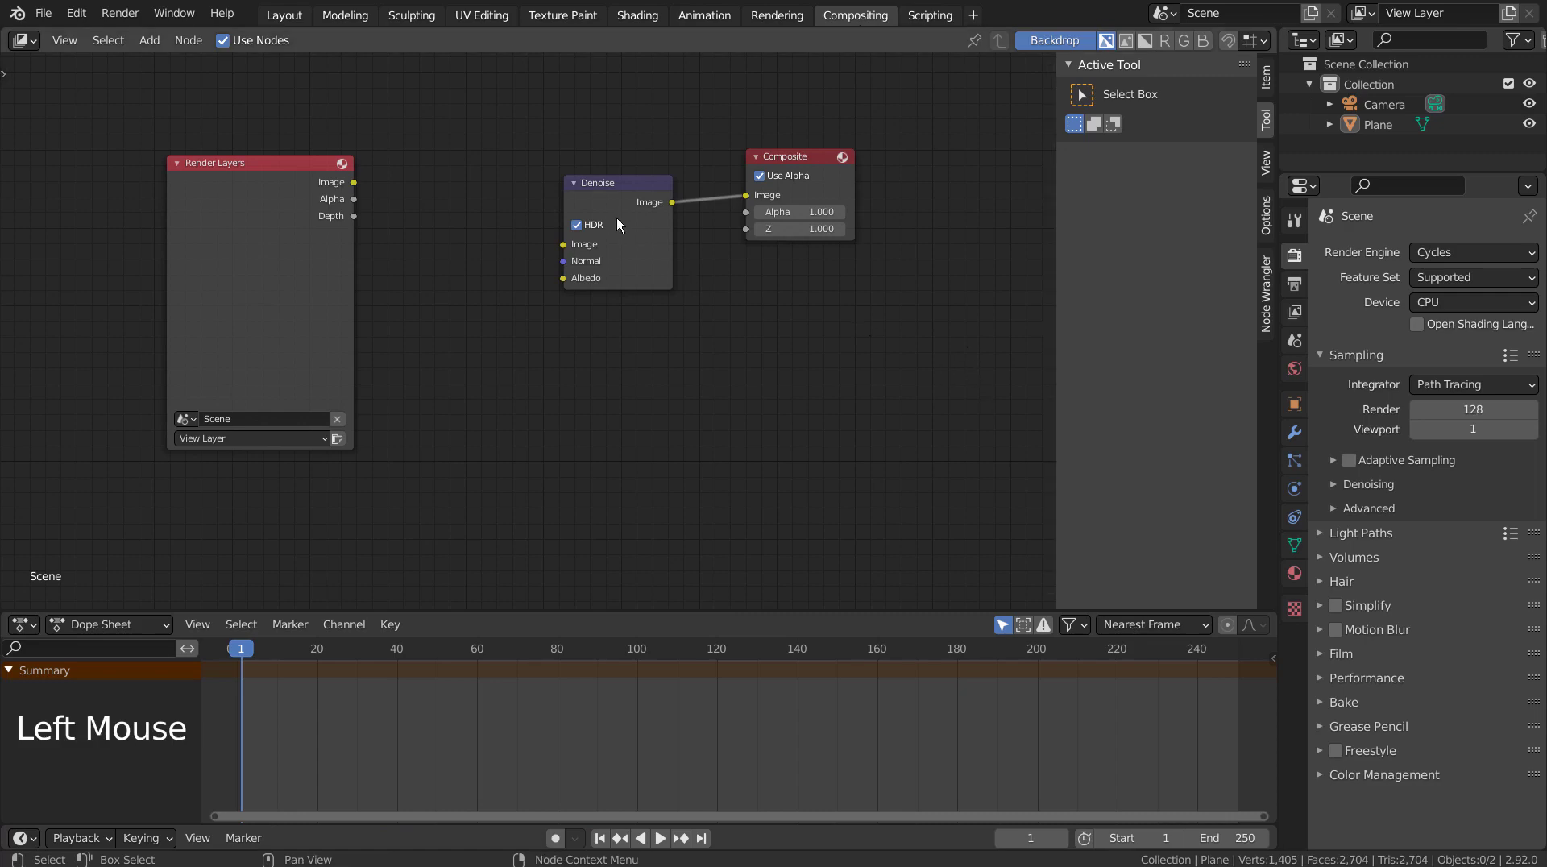
{"action": "left_click", "coordinate": [285, 15]}
{"action": "left_click", "coordinate": [1295, 377]}
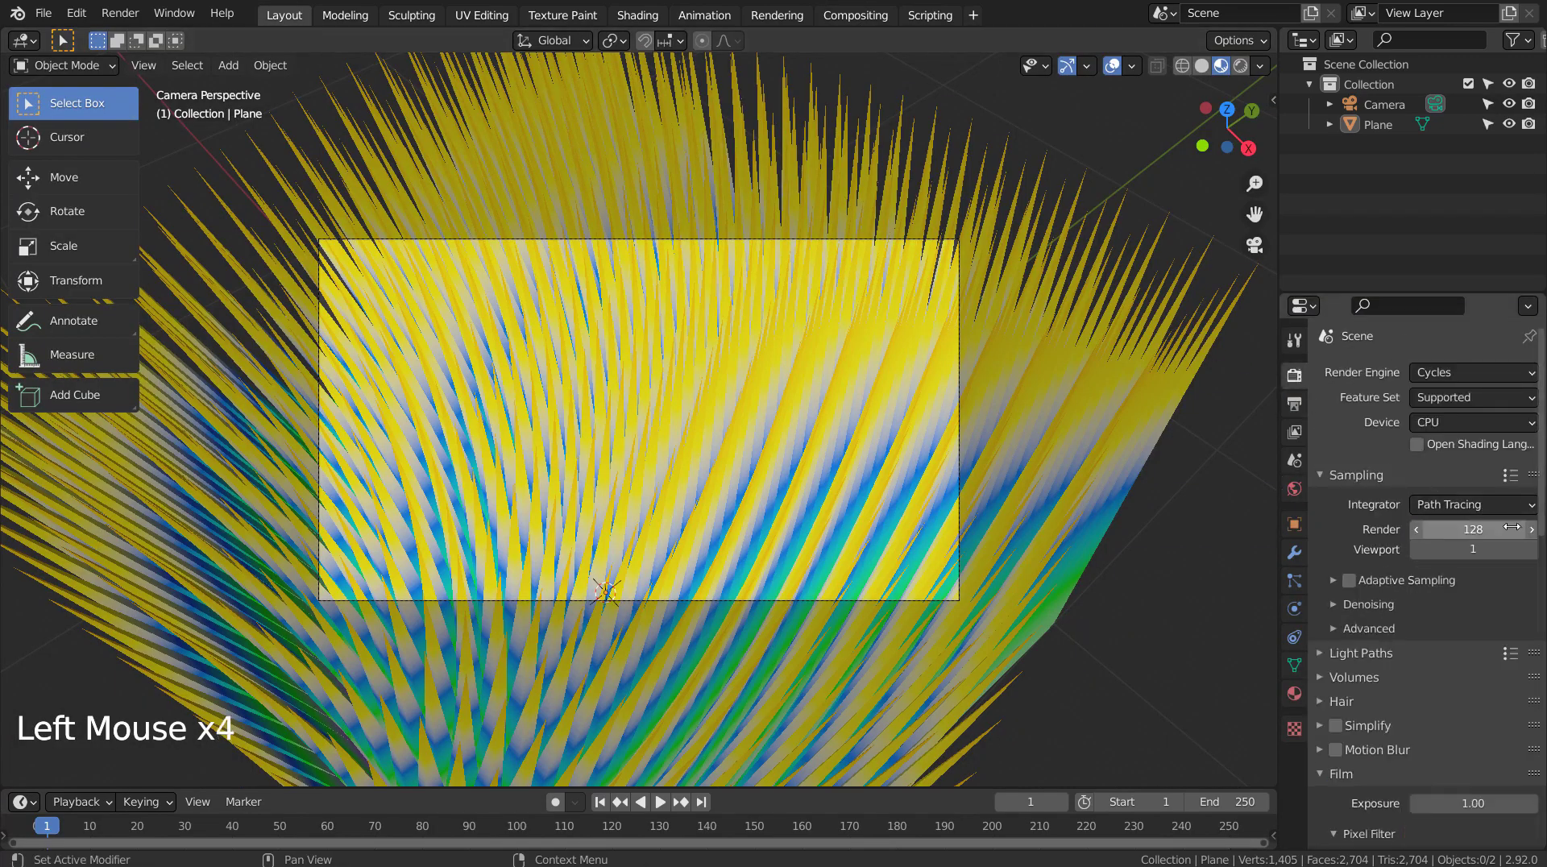
{"action": "left_click", "coordinate": [1473, 529]}
{"action": "type", "text": "32"}
{"action": "key", "text": "Return"}
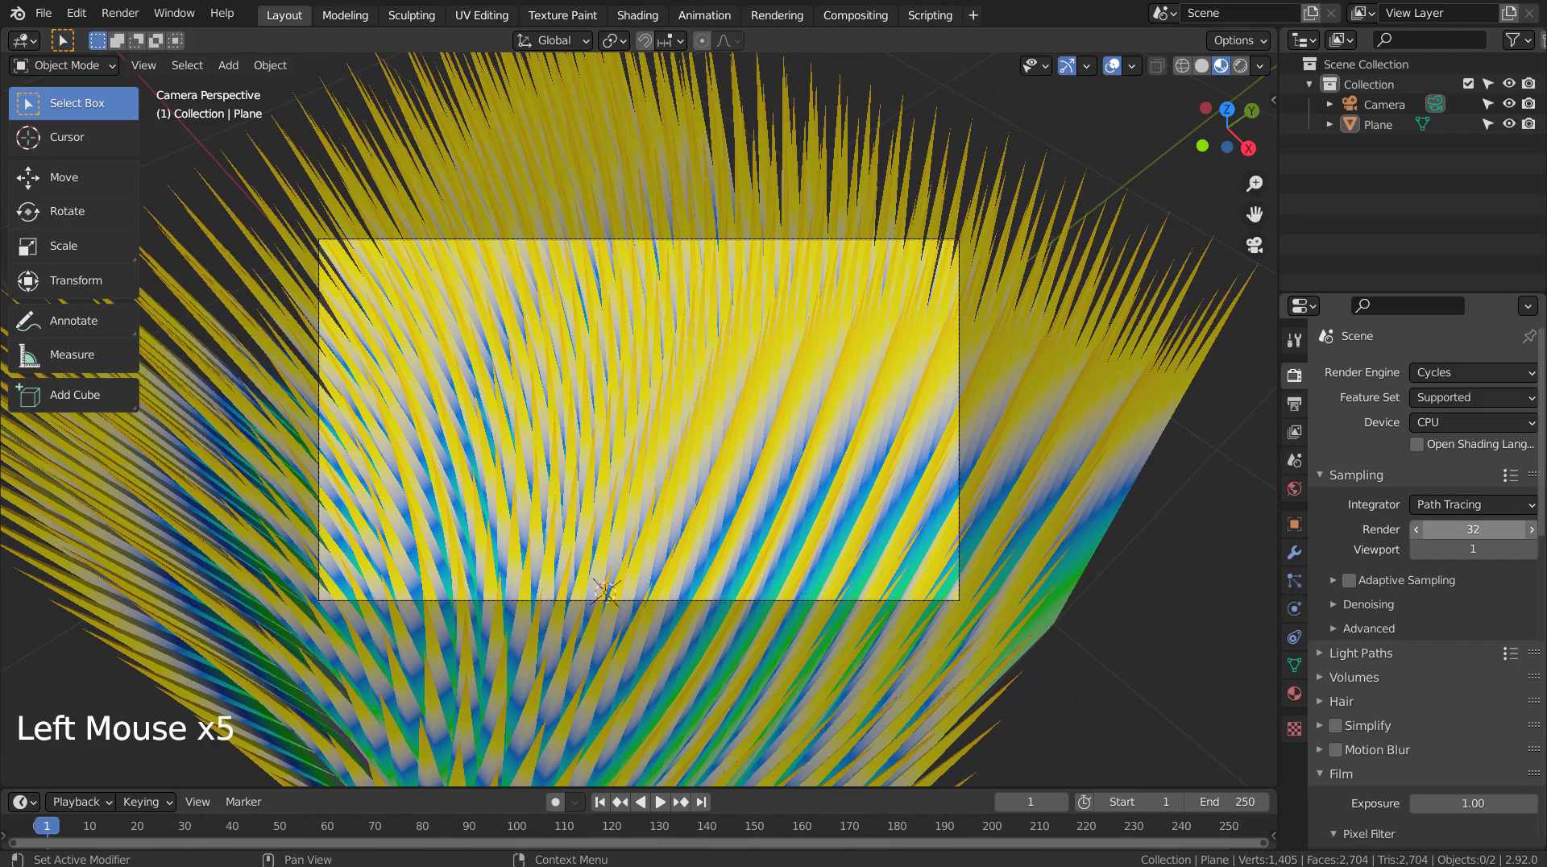
Step: Switch the viewport to Solid shading, save blueprint.blend, and render the final image
{"action": "left_click", "coordinate": [1202, 67]}
{"action": "left_click", "coordinate": [1141, 172]}
{"action": "key", "text": "ctrl+s"}
{"action": "key", "text": "F12"}
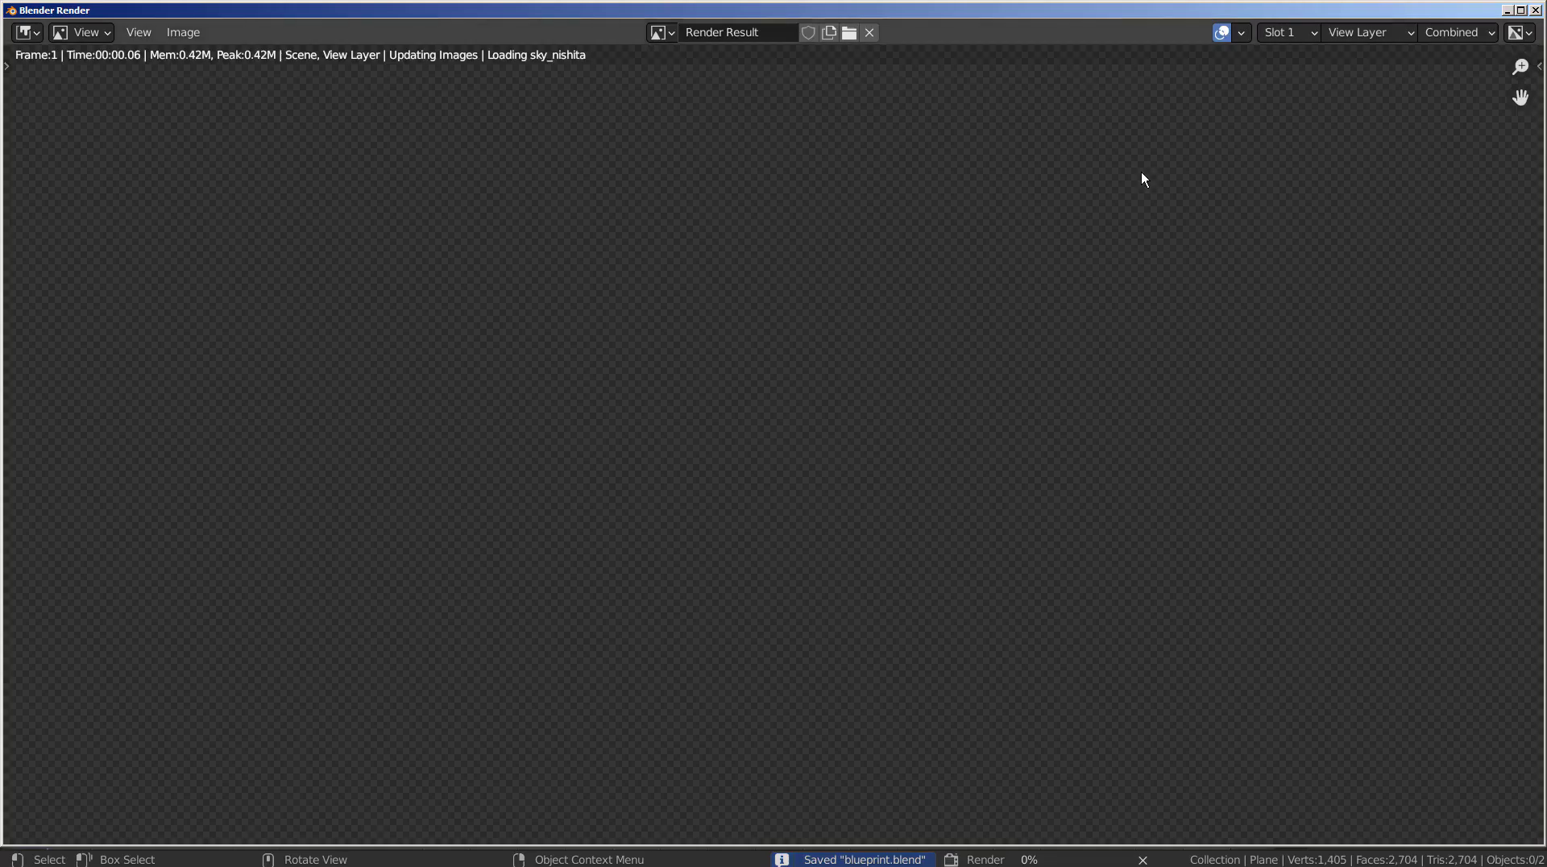